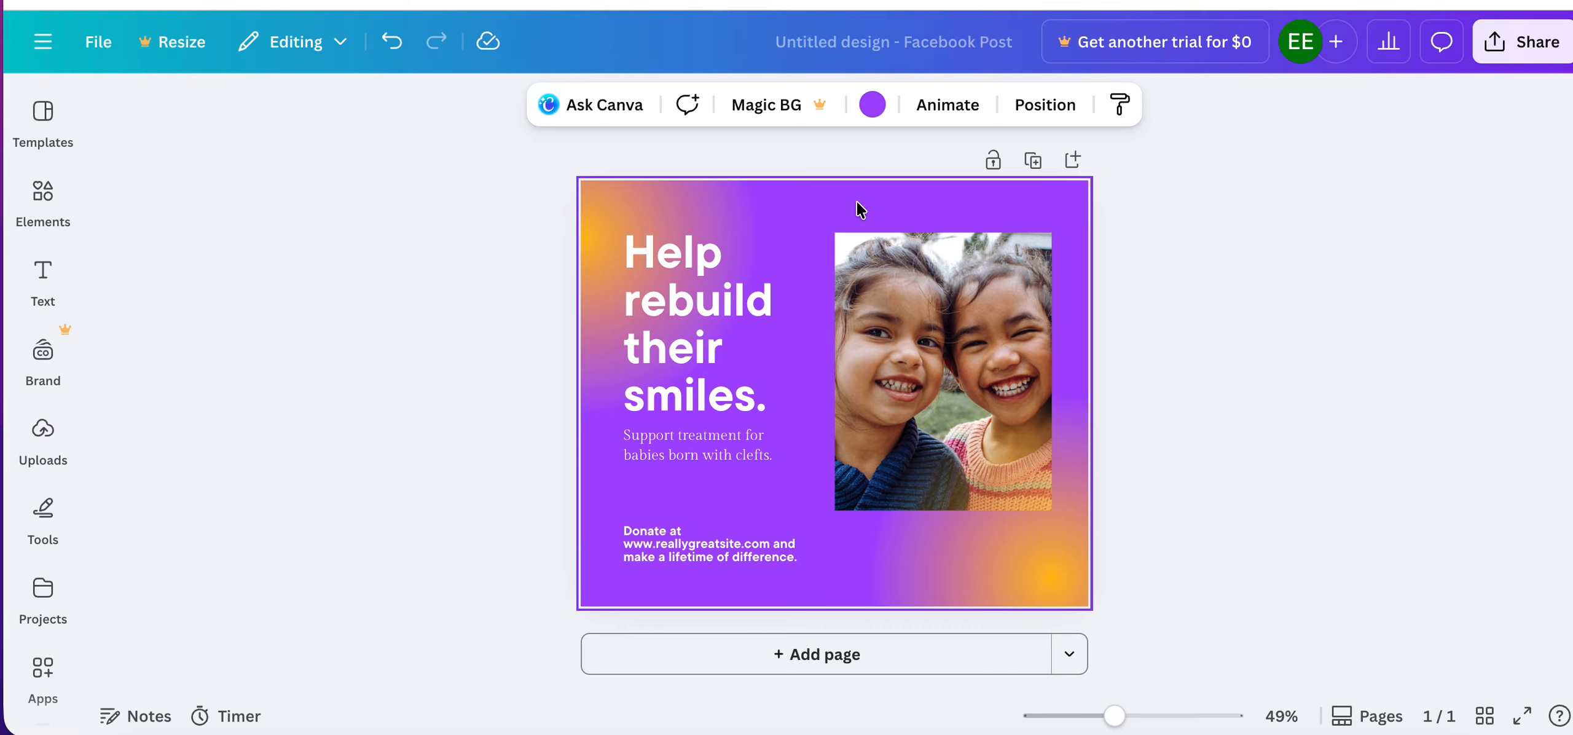
Copy all elements of the Facebook post and create a new 800 × 800 px custom-size design.
key("ctrl+a")
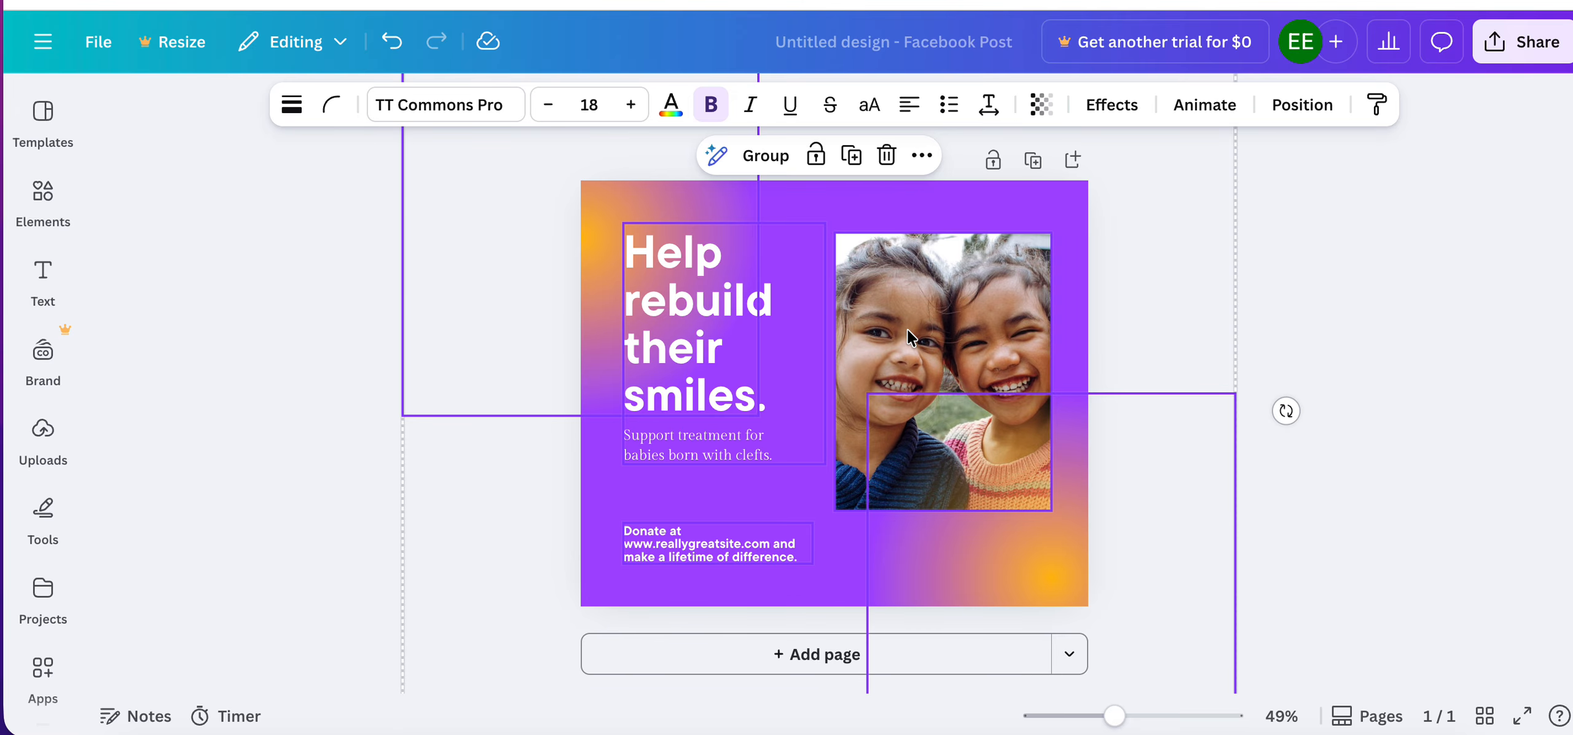
left_click(96, 45)
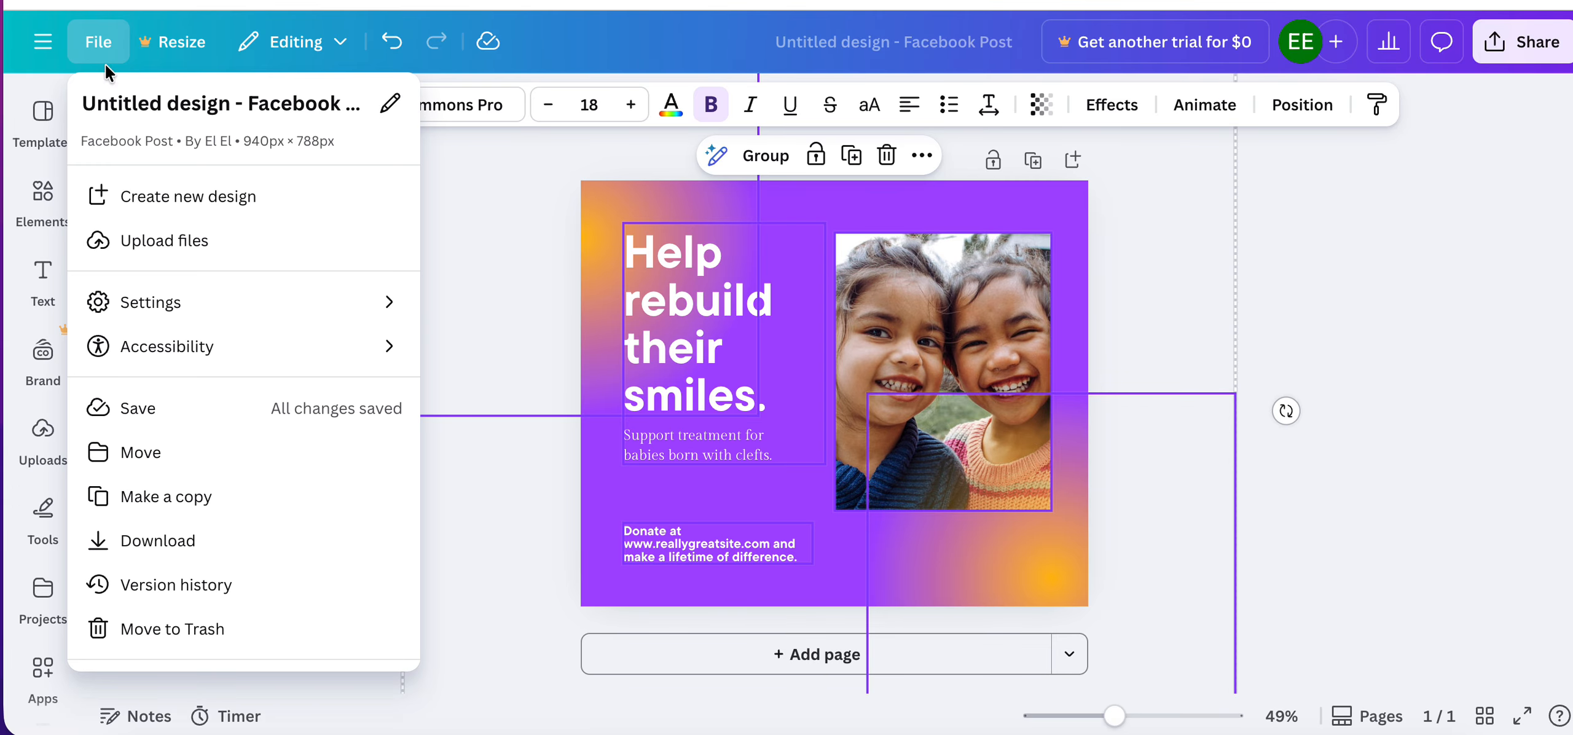
left_click(143, 197)
scroll(256, 453, "down", 2)
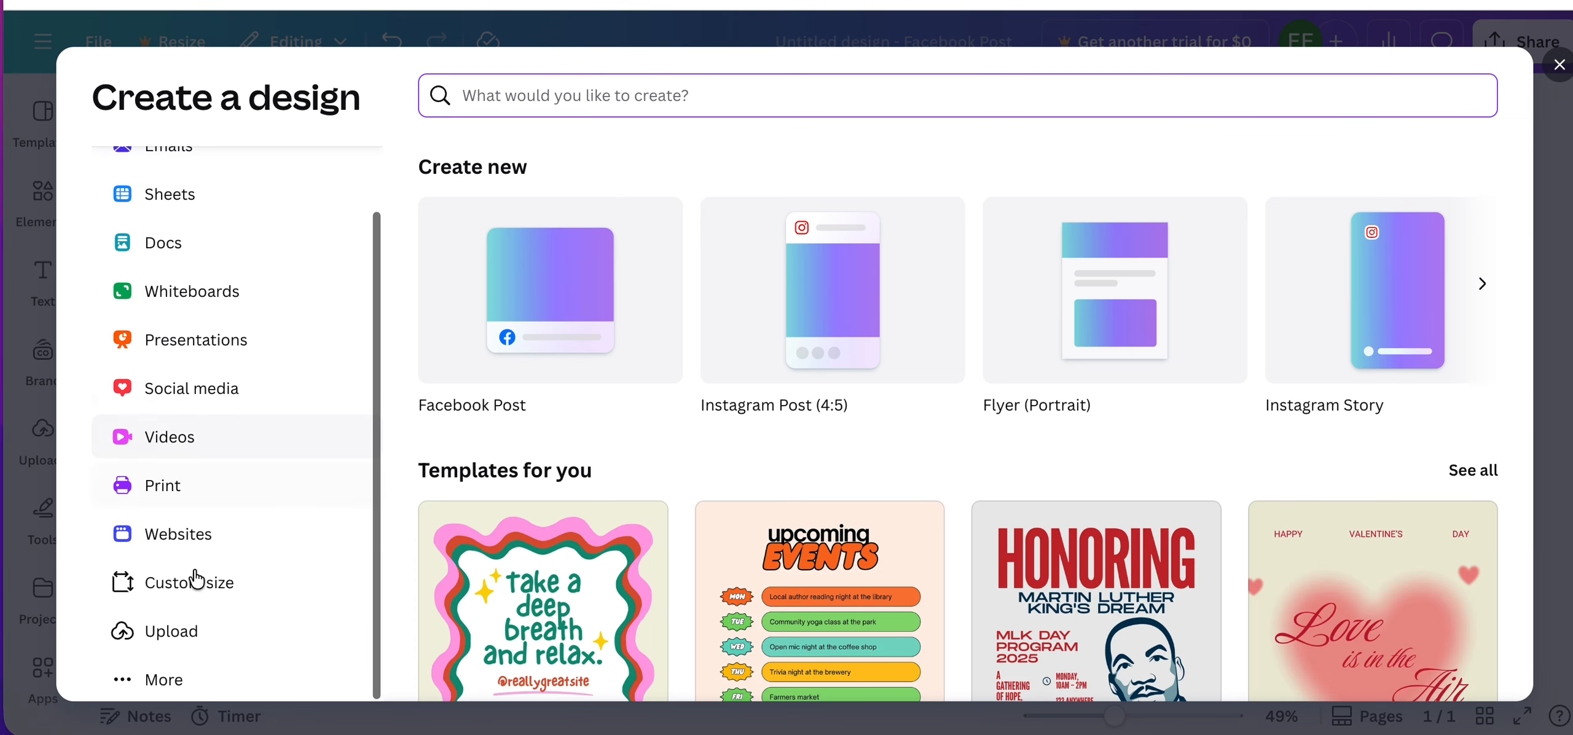
left_click(196, 580)
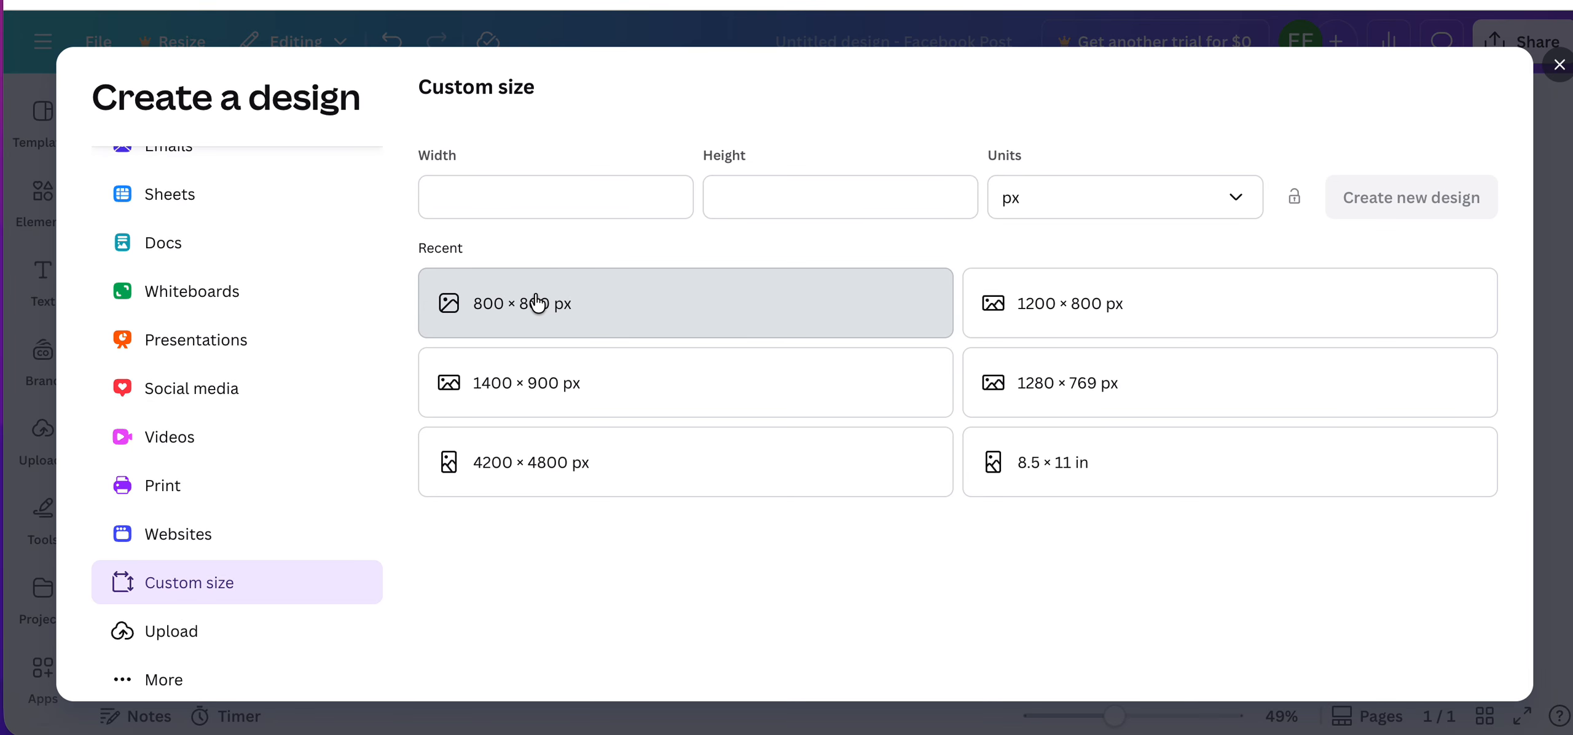
left_click(533, 302)
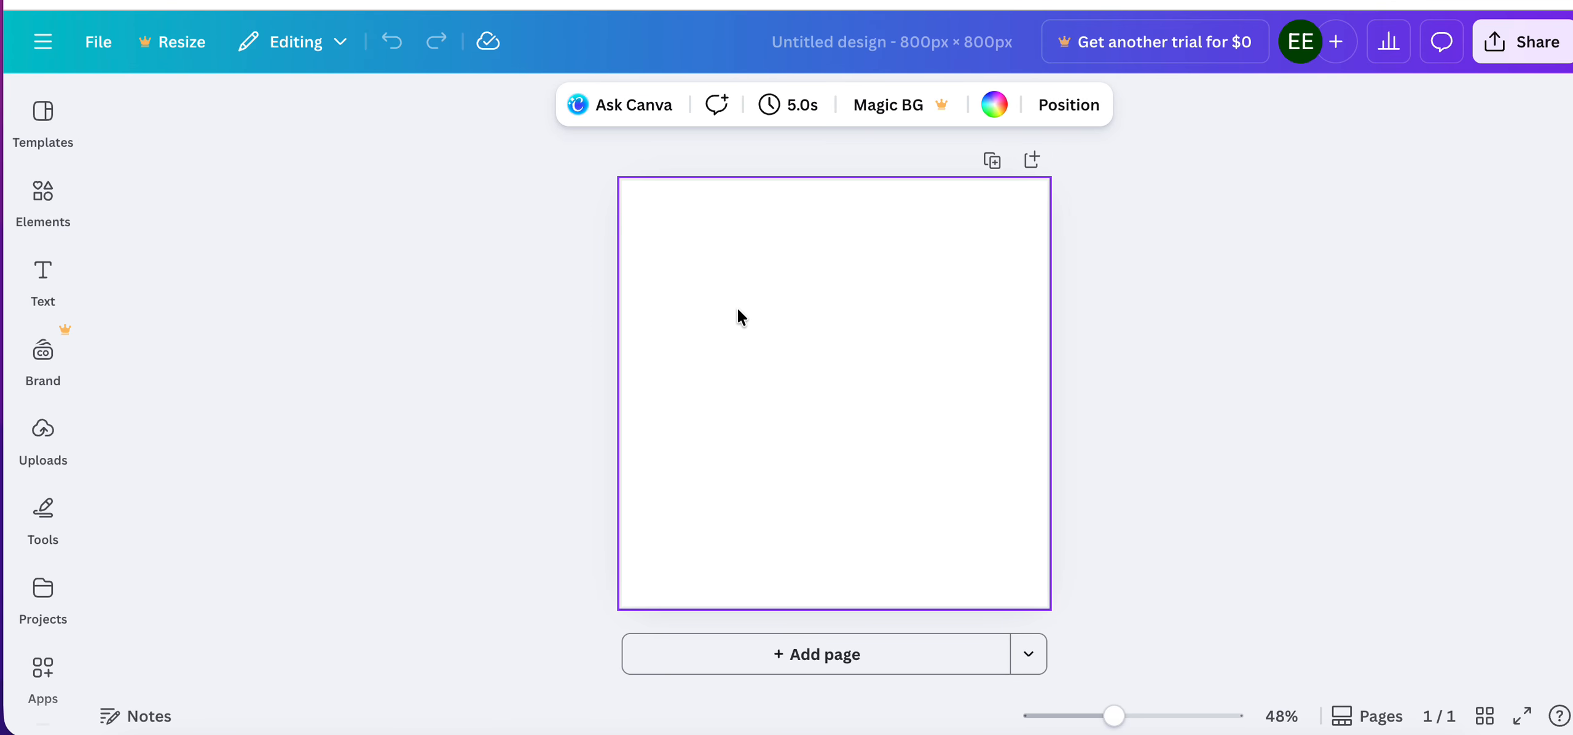
Paste the copied elements into the blank 800 × 800 px design, deselect them and return to the Facebook Post design.
key("super+v")
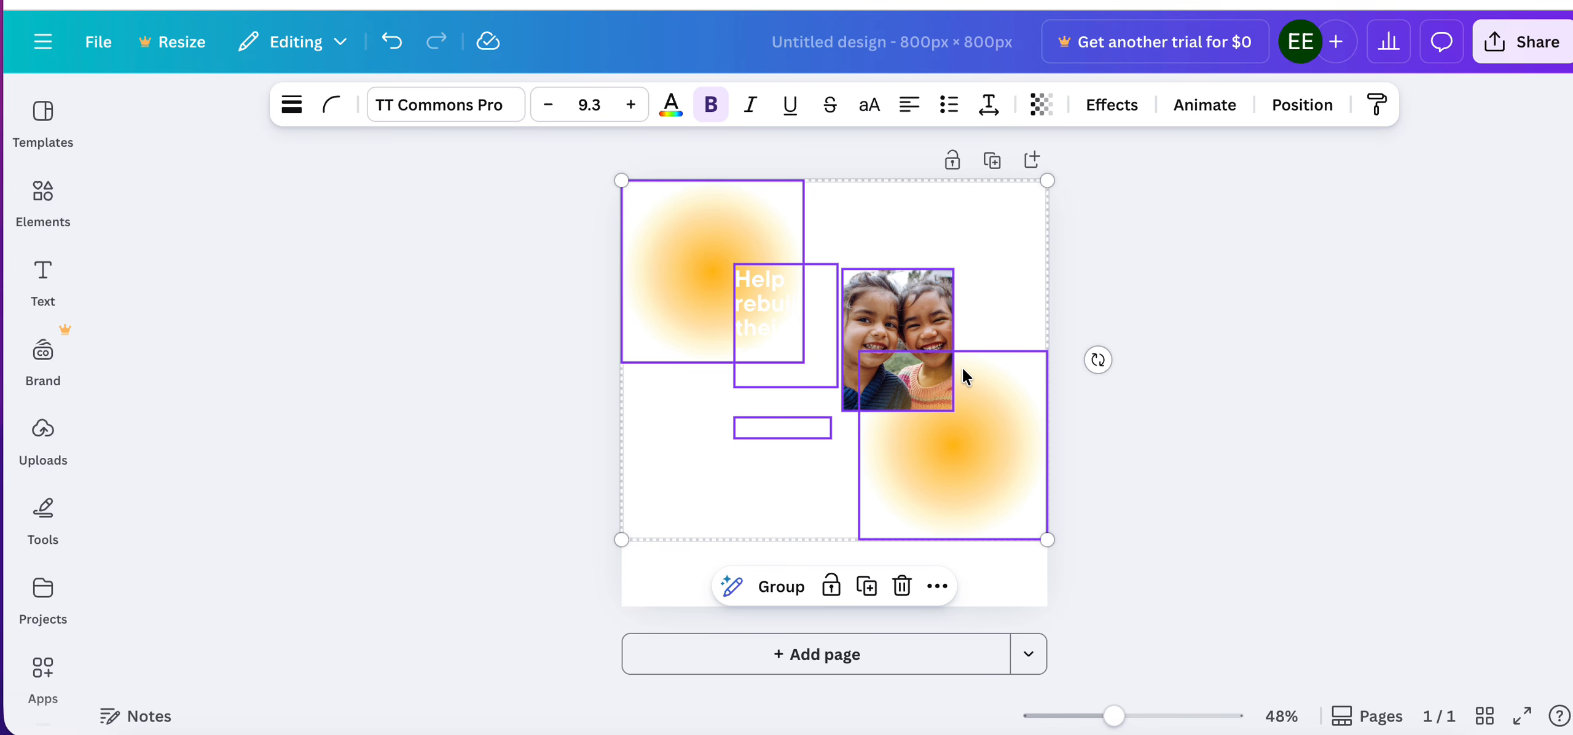
left_click(1138, 274)
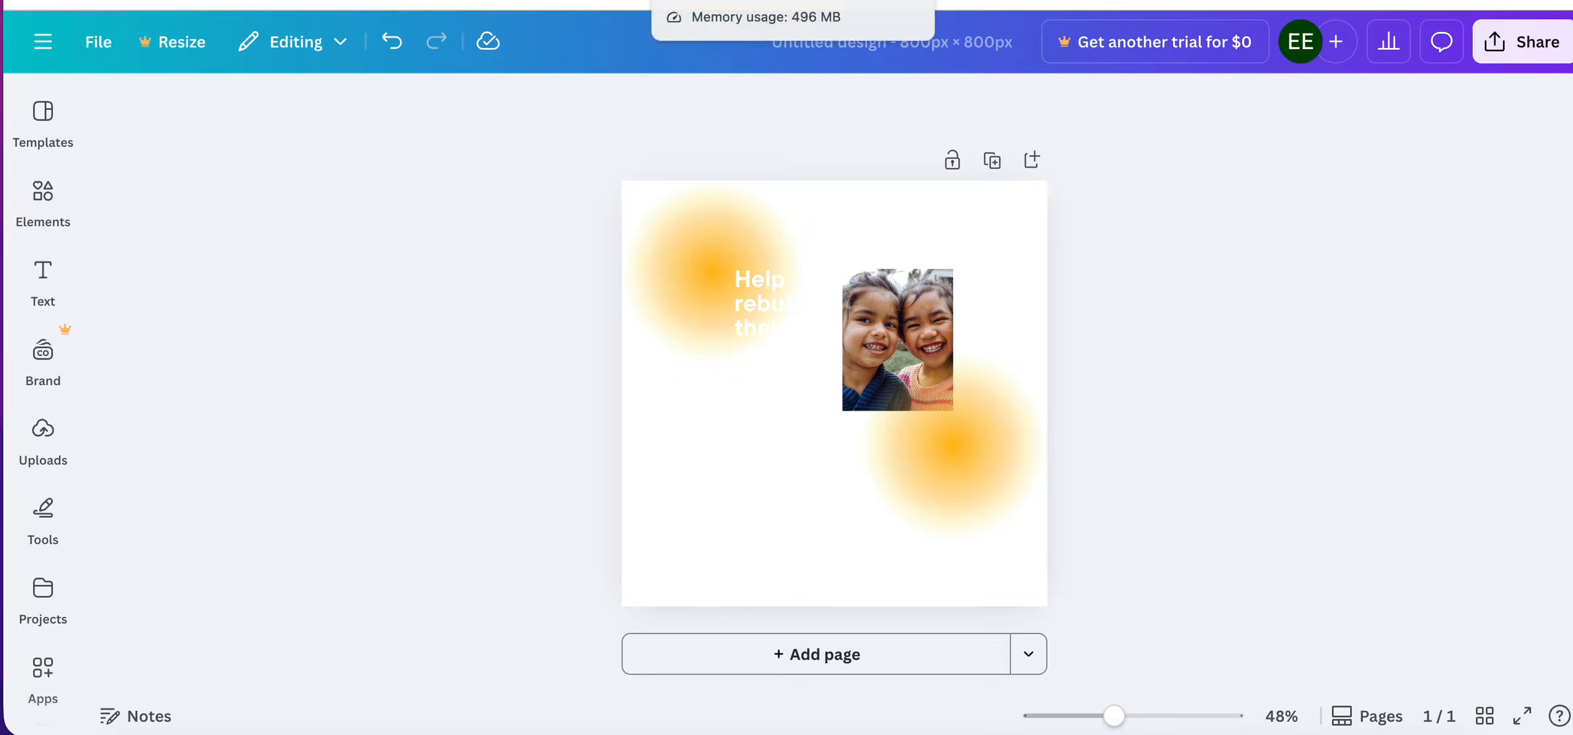
left_click(707, 28)
key("Escape")
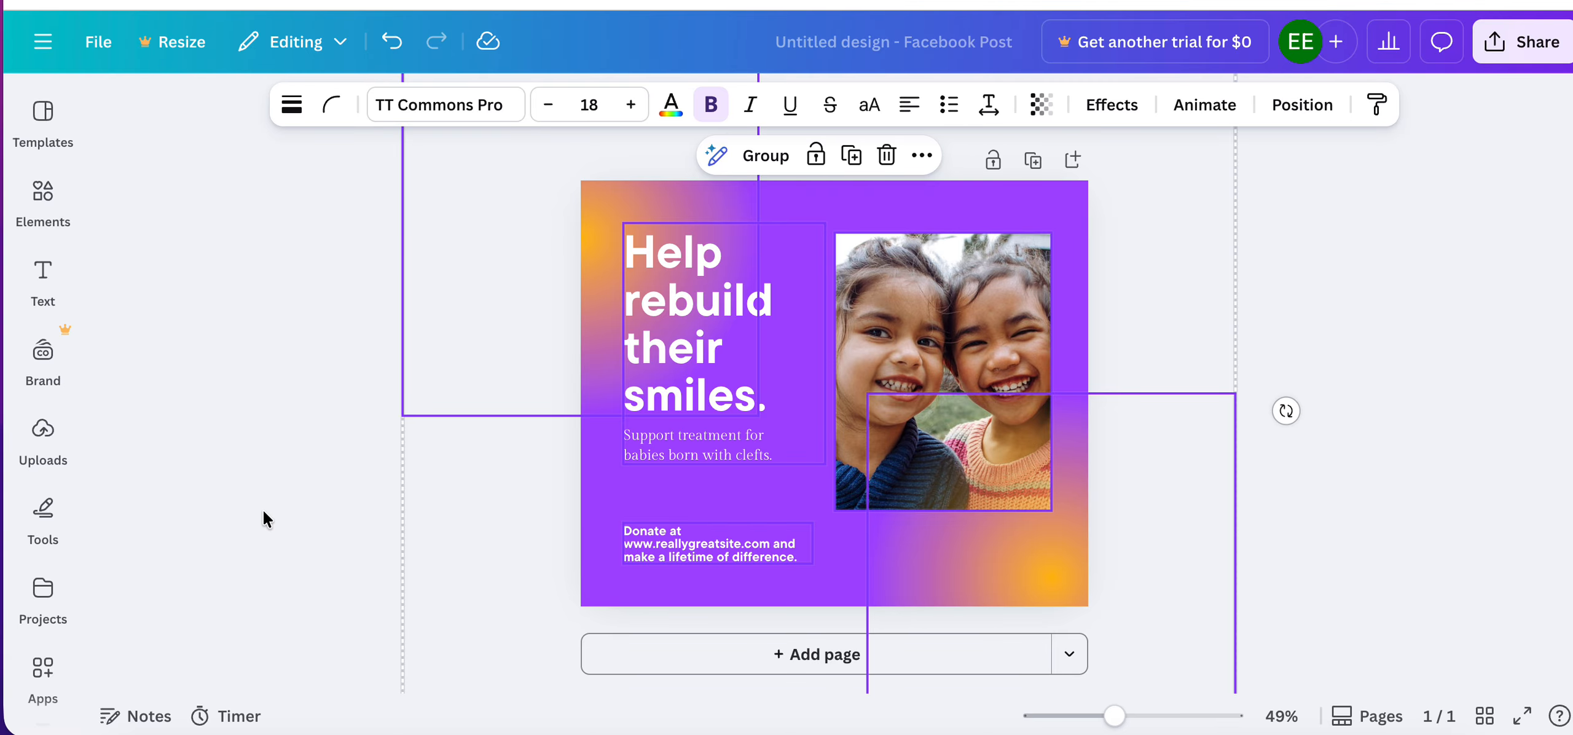
Search the elements library for "grids".
left_click(274, 480)
left_click(43, 200)
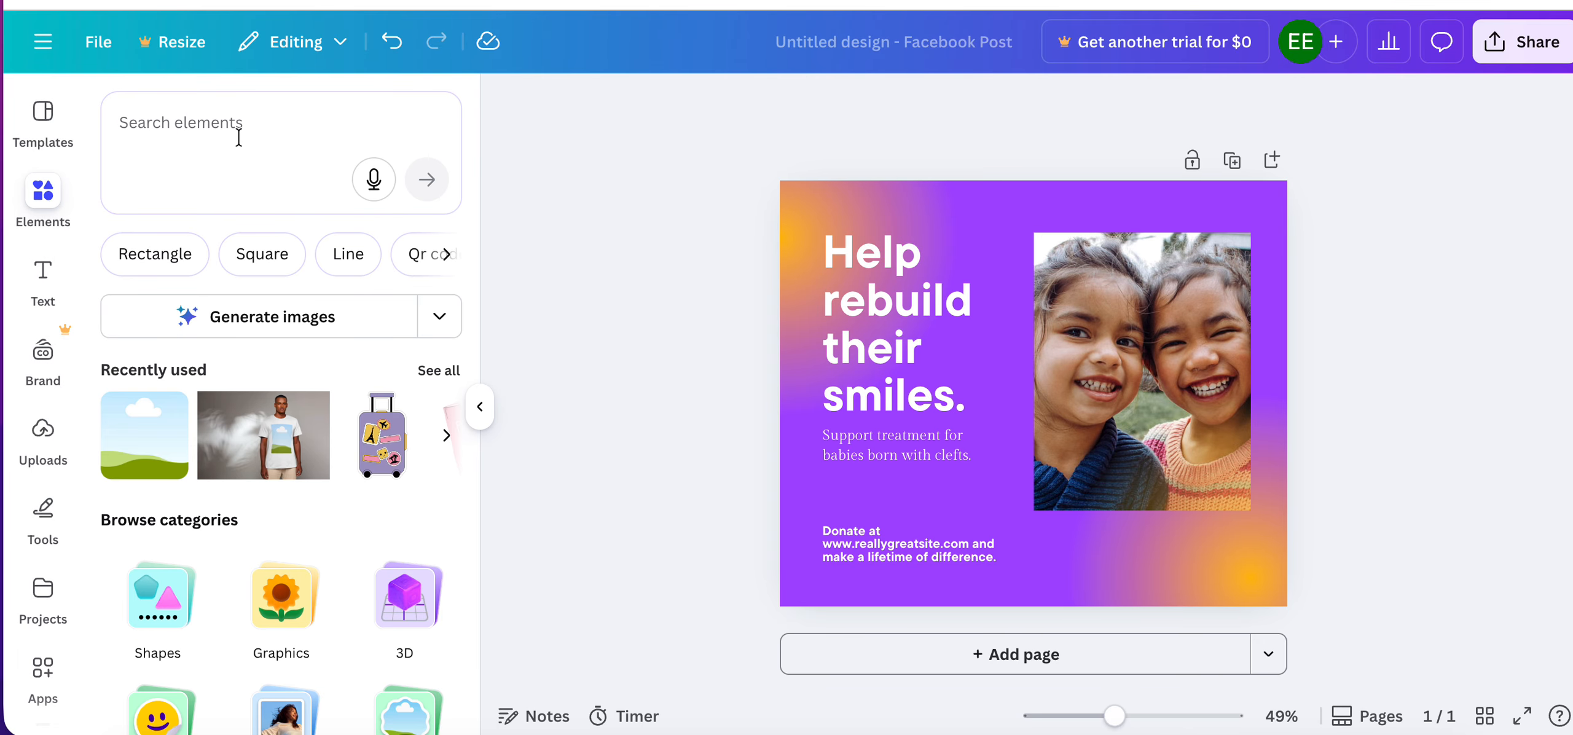
left_click(238, 129)
type("grids")
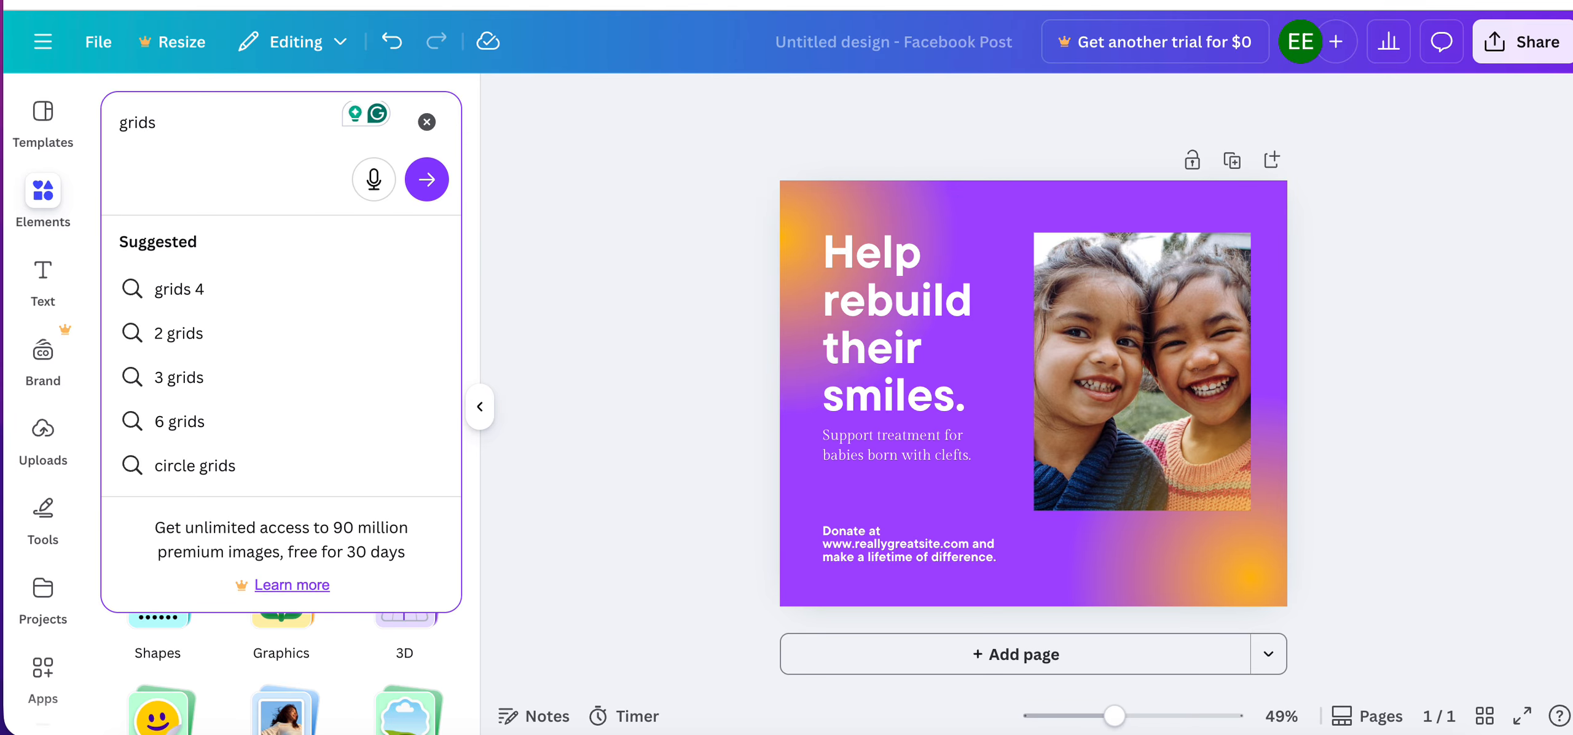
key("Return")
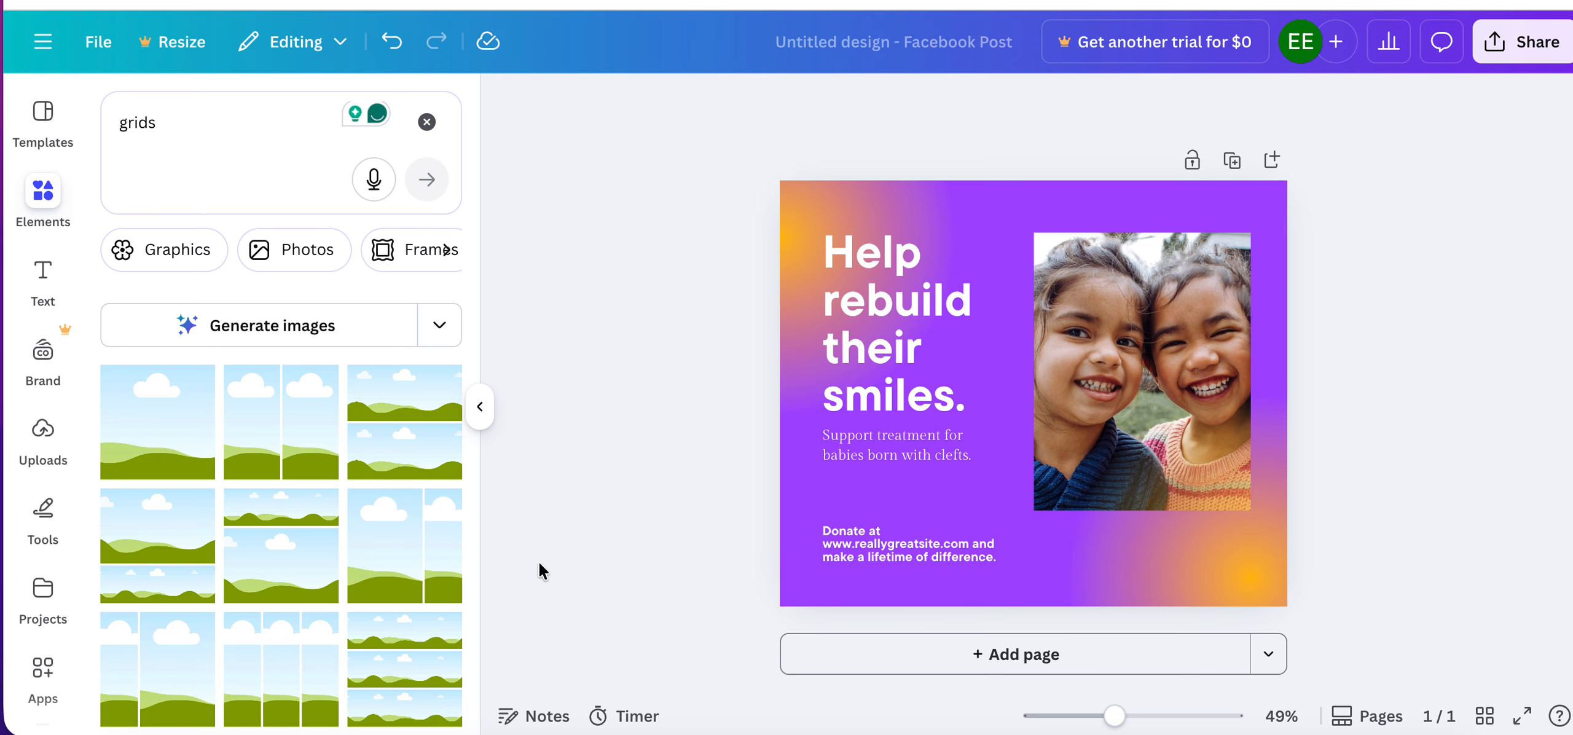
Add a second page and fill it with the grid of two equal side-by-side cells.
left_click(941, 654)
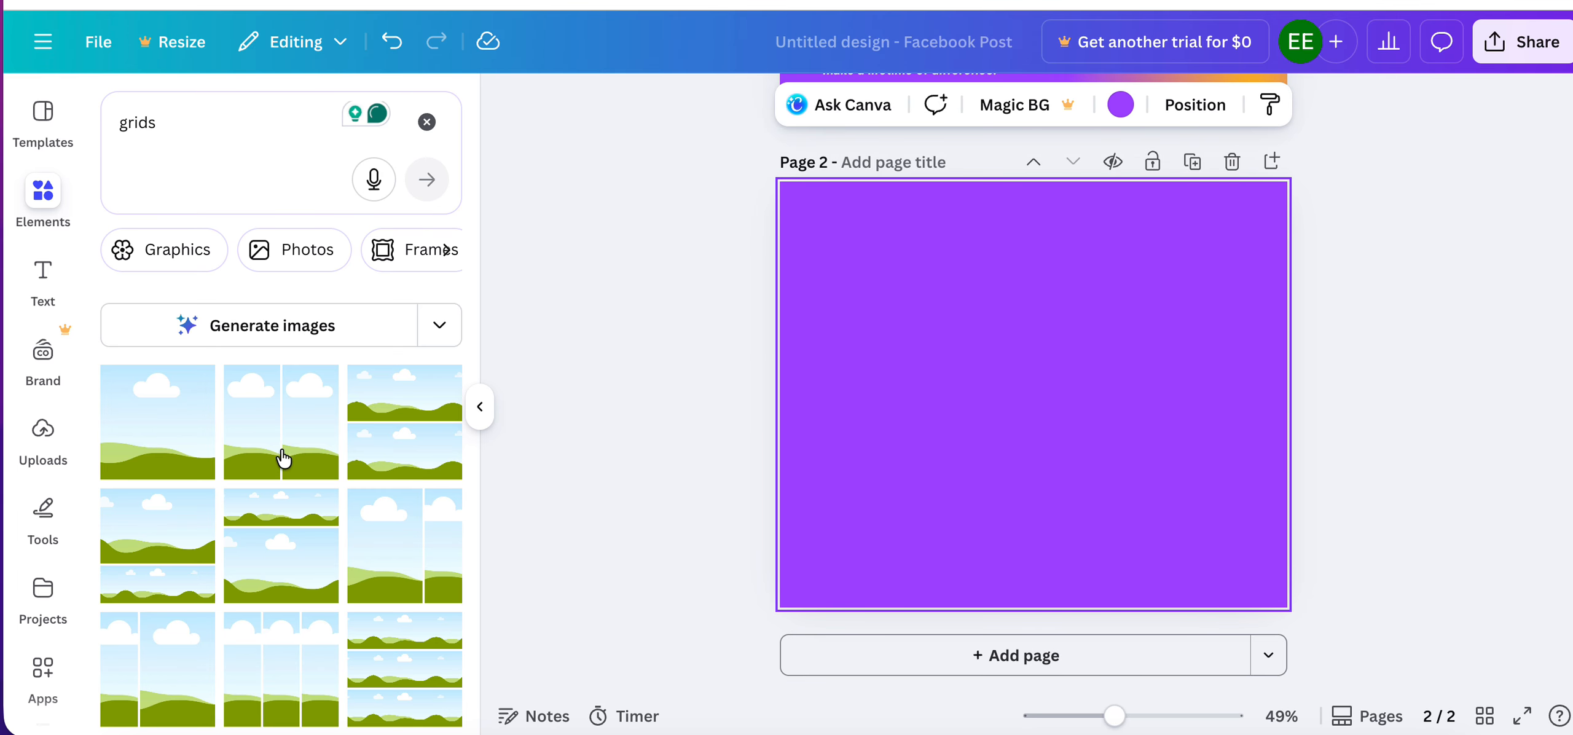
scroll(283, 459, "down", 2)
left_click(881, 411)
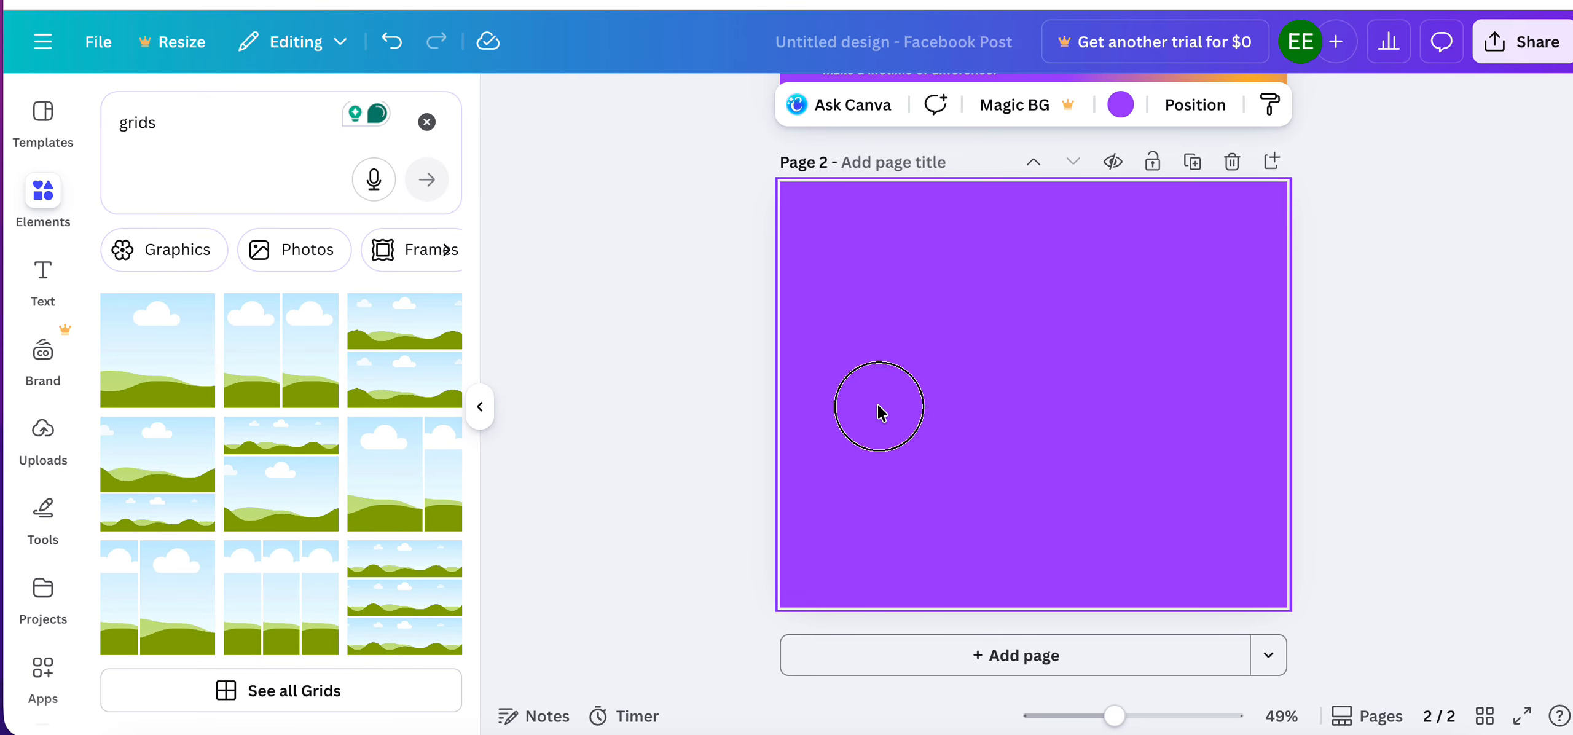
key("Delete")
left_click(298, 368)
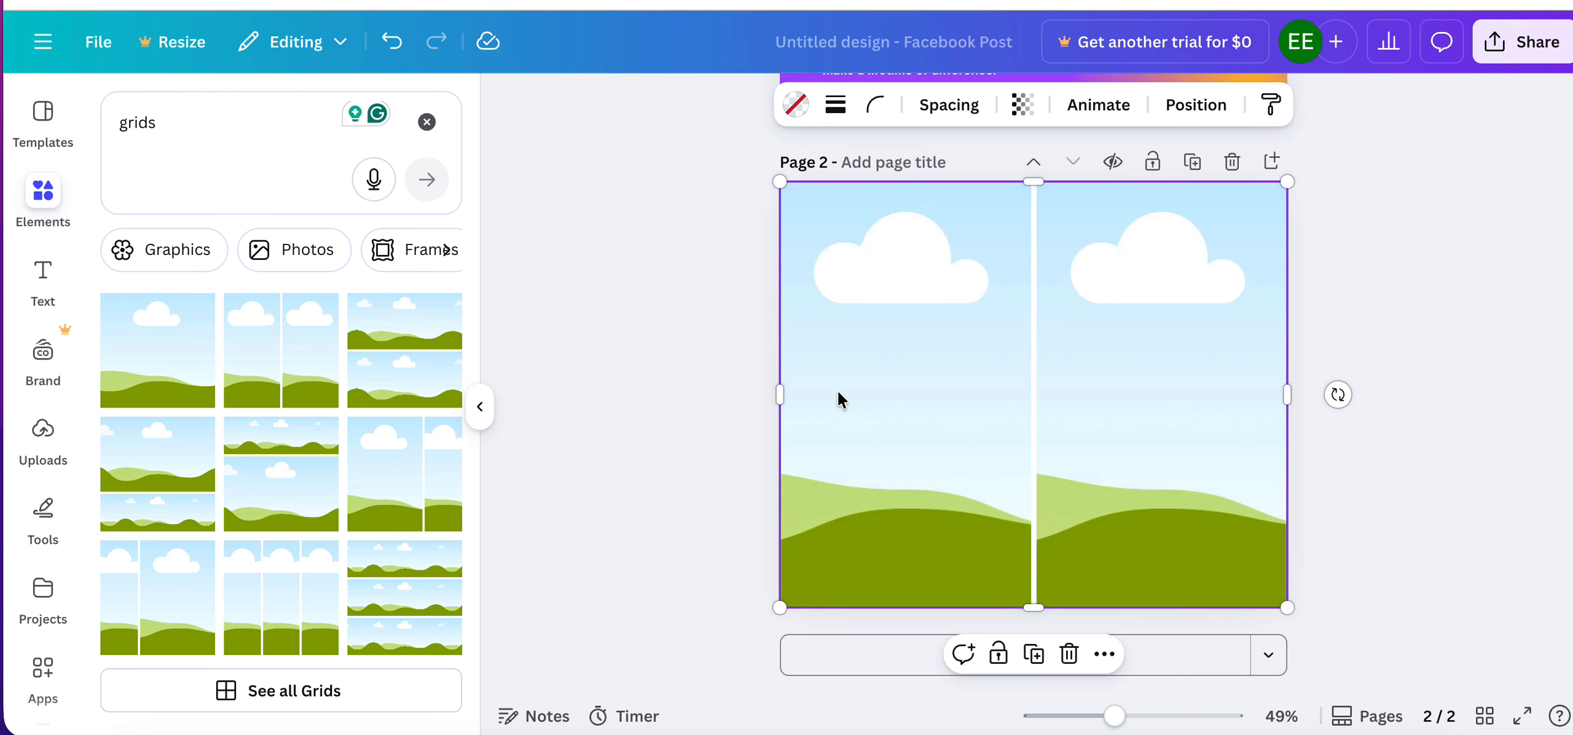
Place the uploaded cherry blossom photo in the grid's left cell and the coastal town photo in its right cell.
left_click(43, 429)
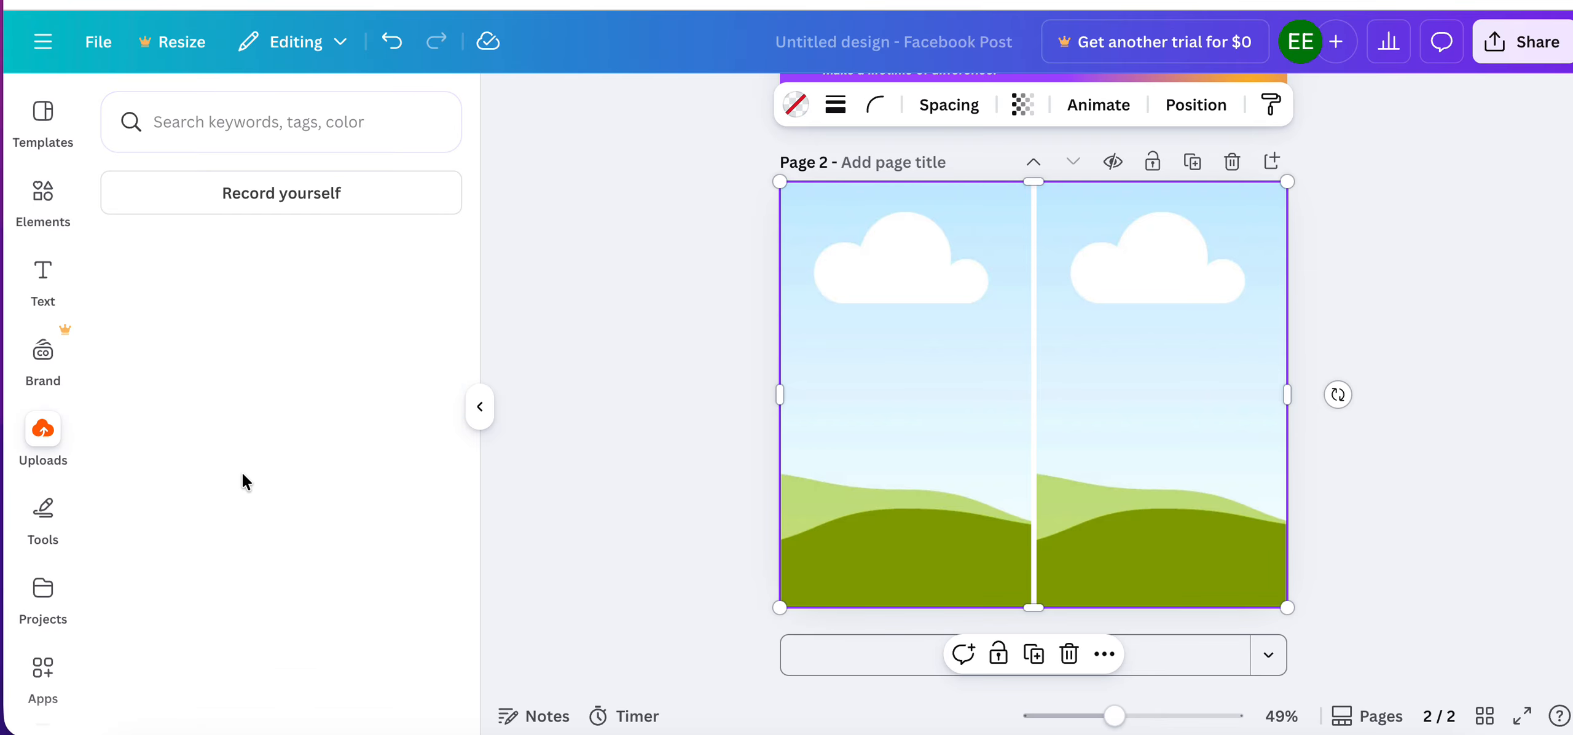
left_click(220, 509)
left_click_drag(985, 408, 897, 390)
left_click(323, 497)
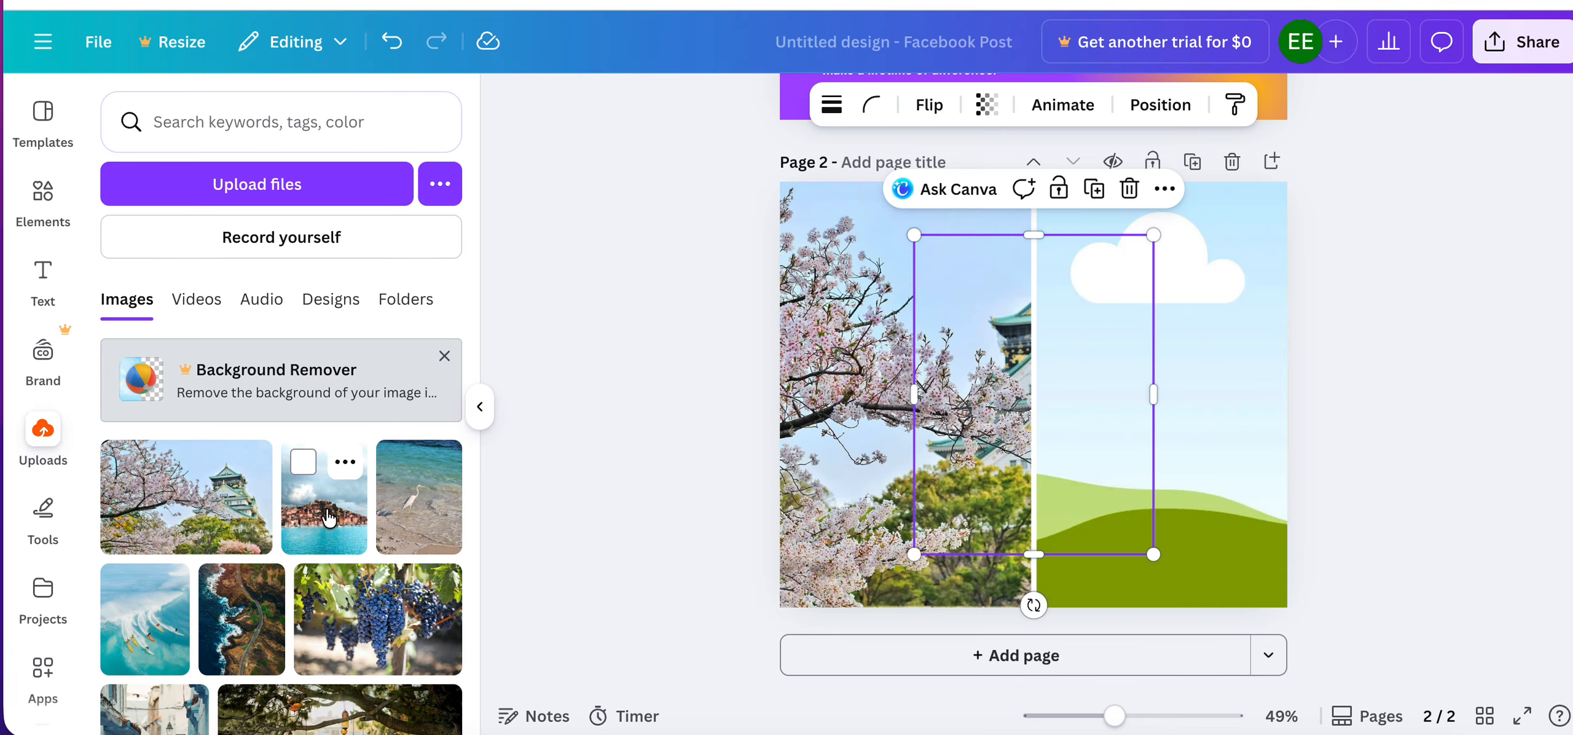
left_click_drag(1051, 441, 1204, 396)
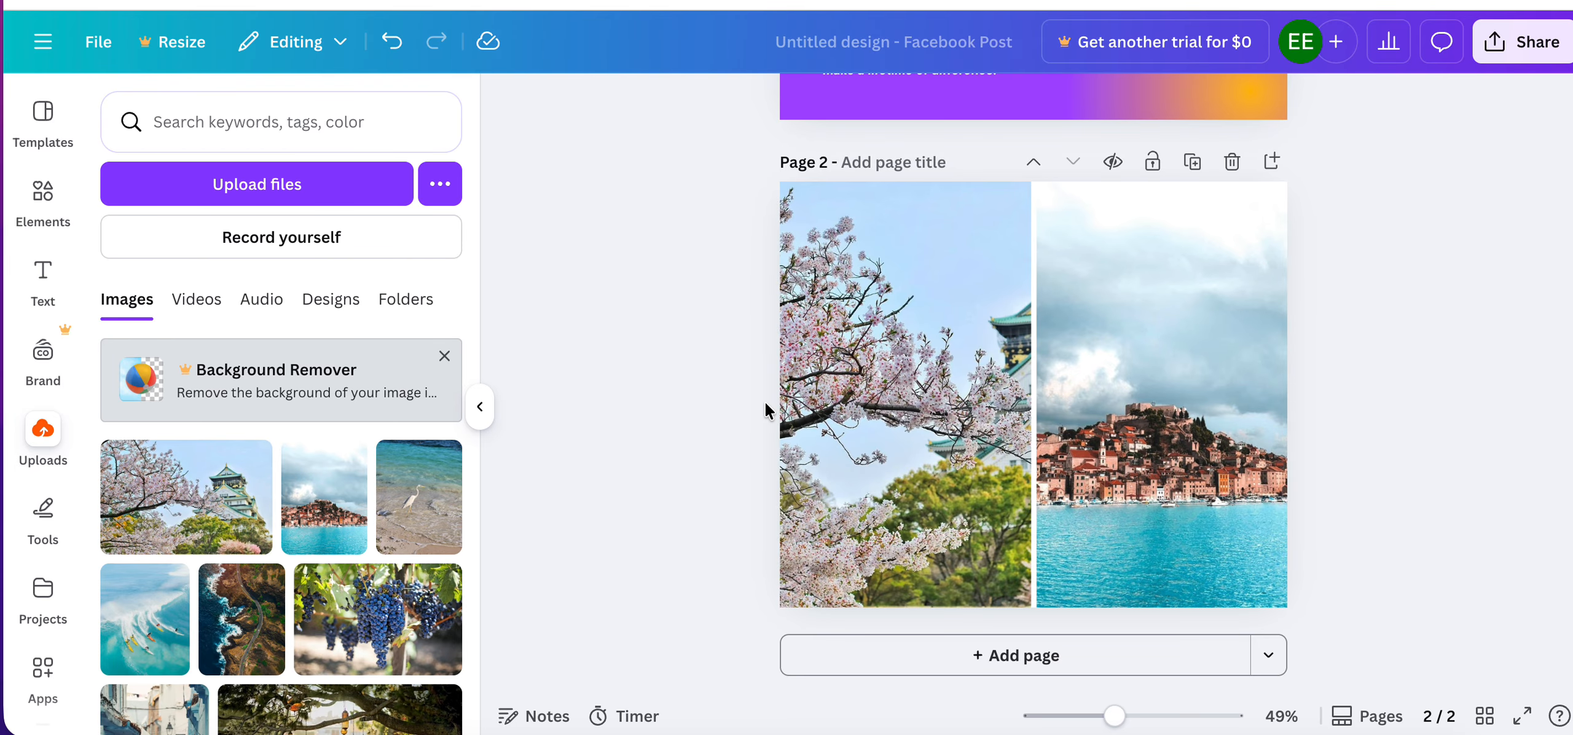
Align the headline text group on page 1 to the page's top edge, left edge and horizontal center.
scroll(867, 369, "up", 5)
left_click(879, 304)
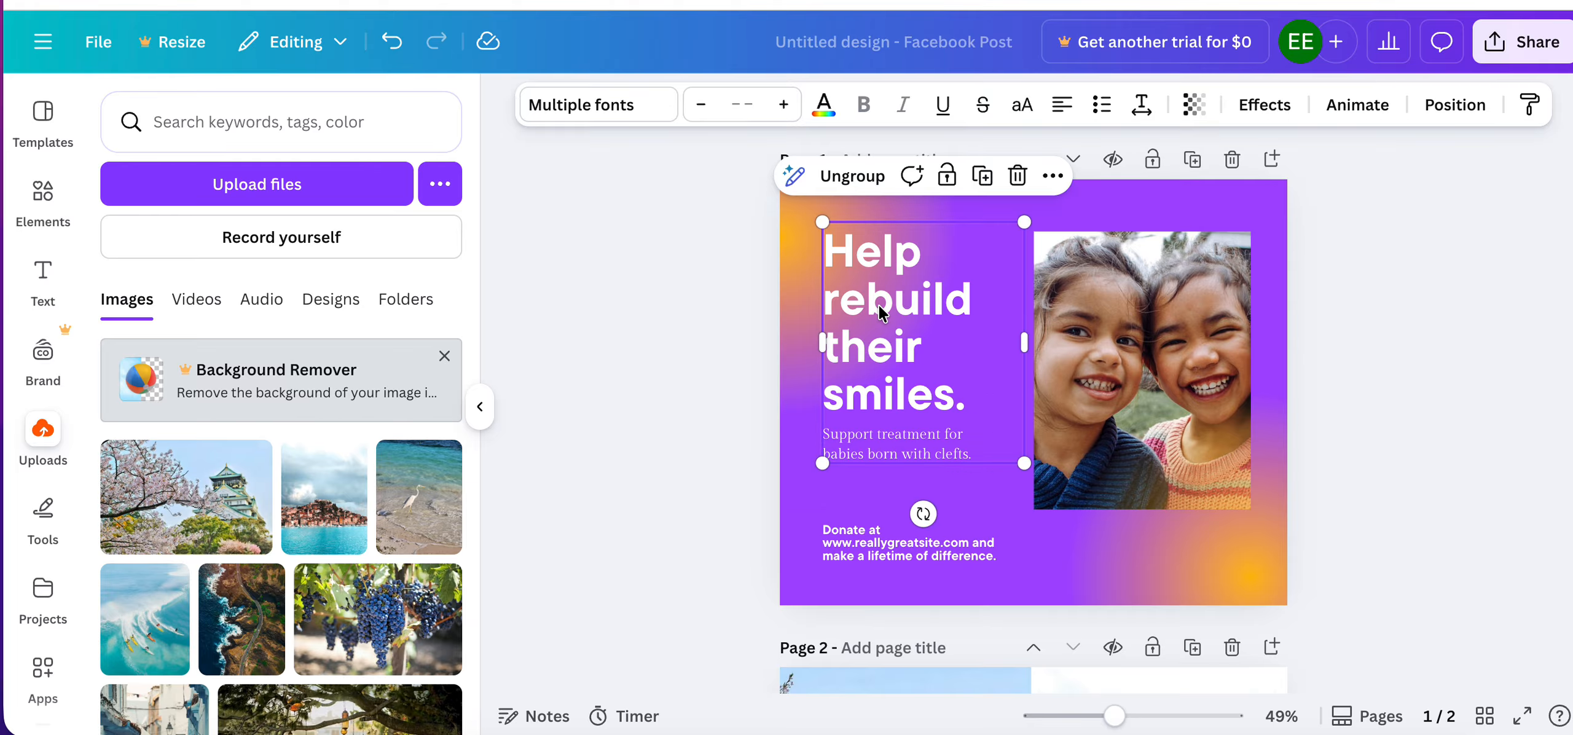
left_click(1463, 108)
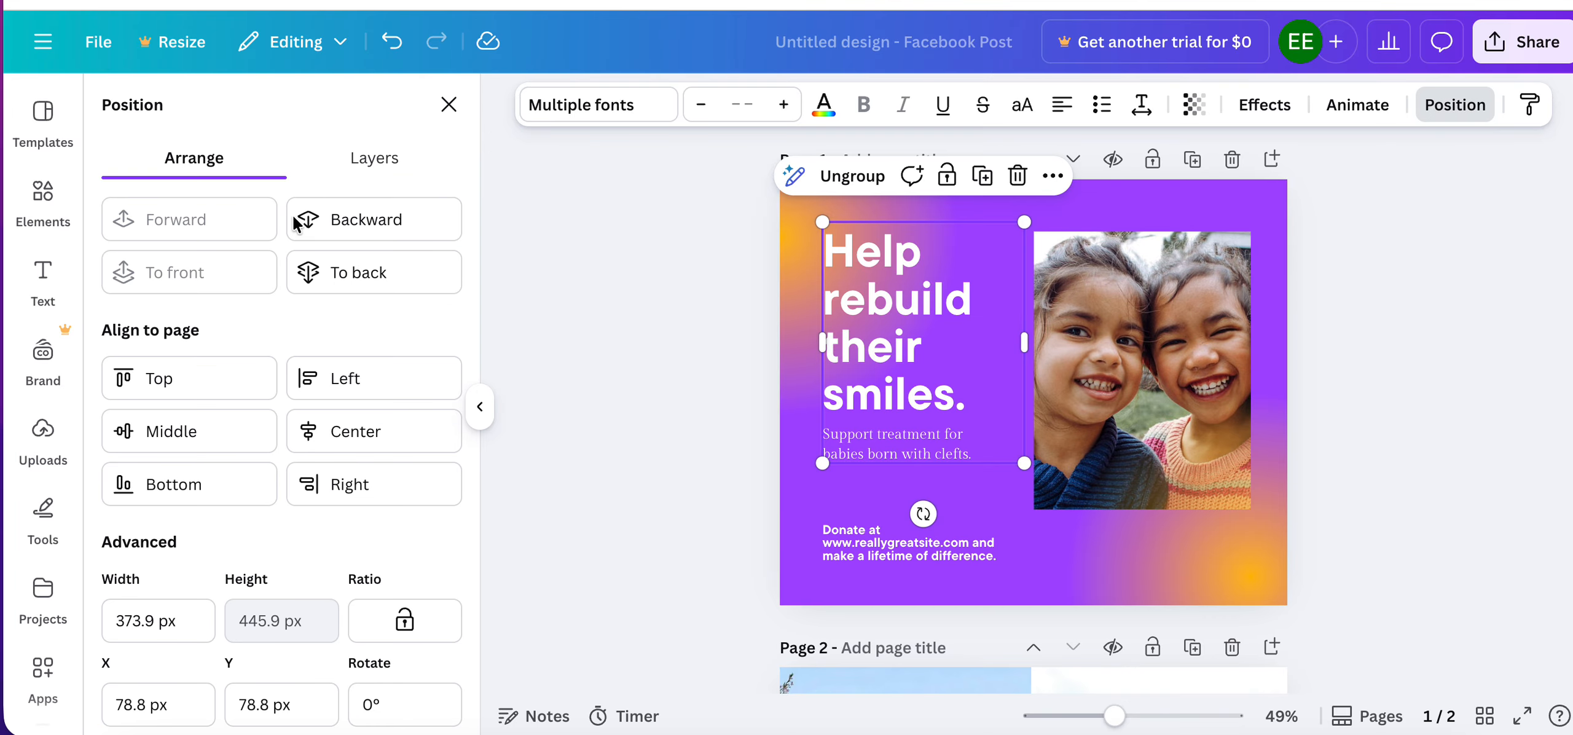
left_click(188, 377)
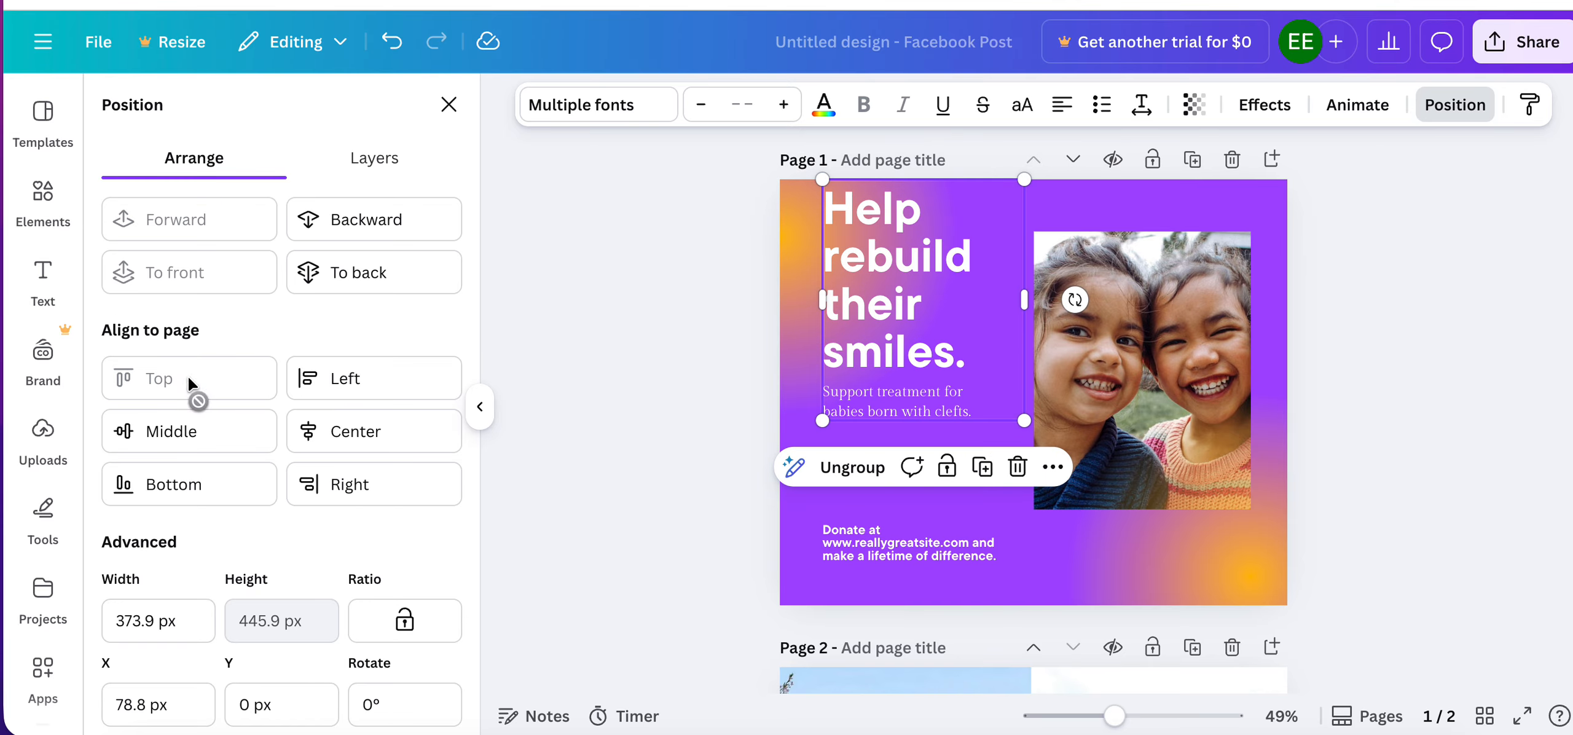
left_click(355, 382)
left_click(358, 436)
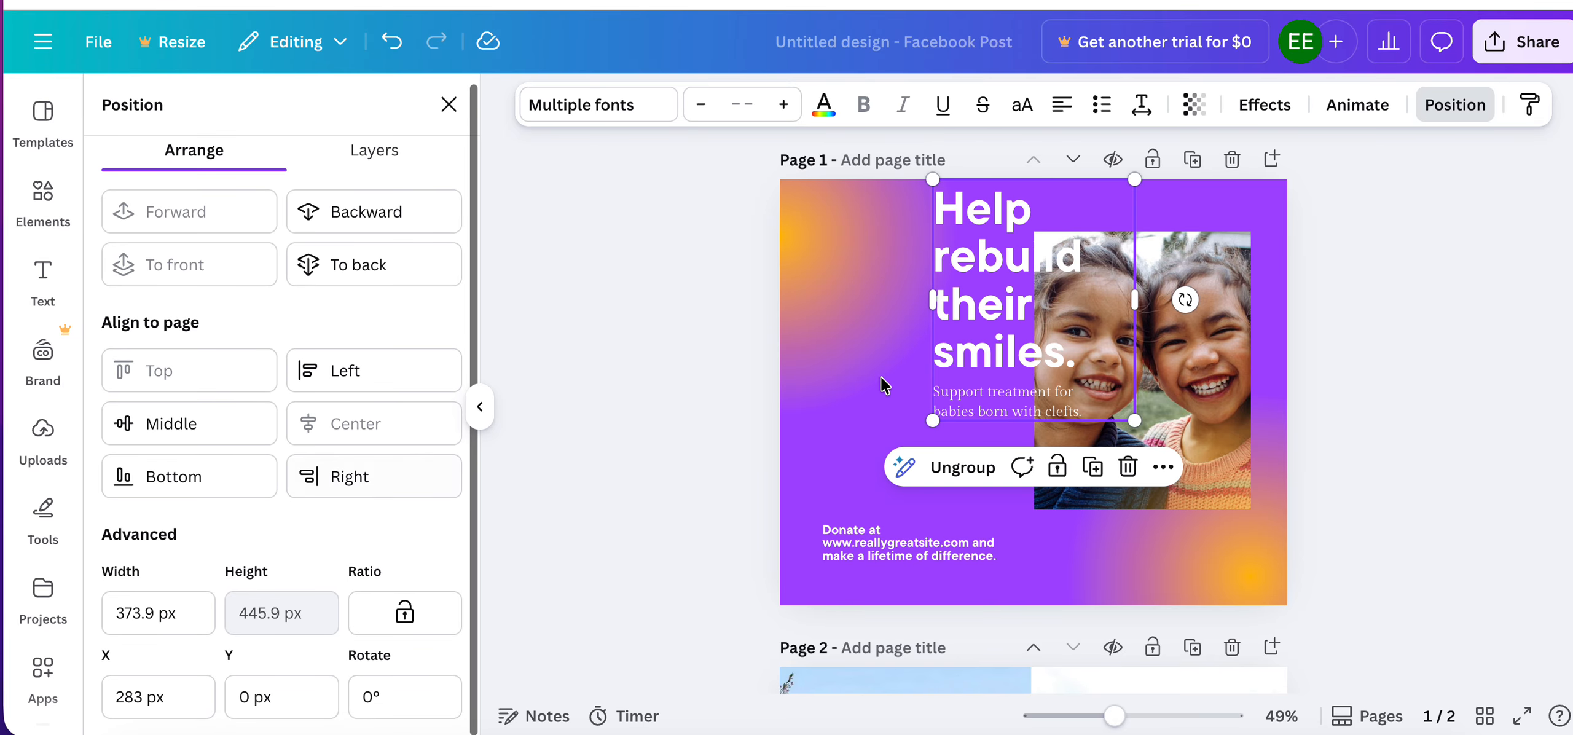
Move the headline group into page 1's upper-left corner at about X 22 px, Y 18 px, and close the position settings.
left_click_drag(991, 315, 854, 330)
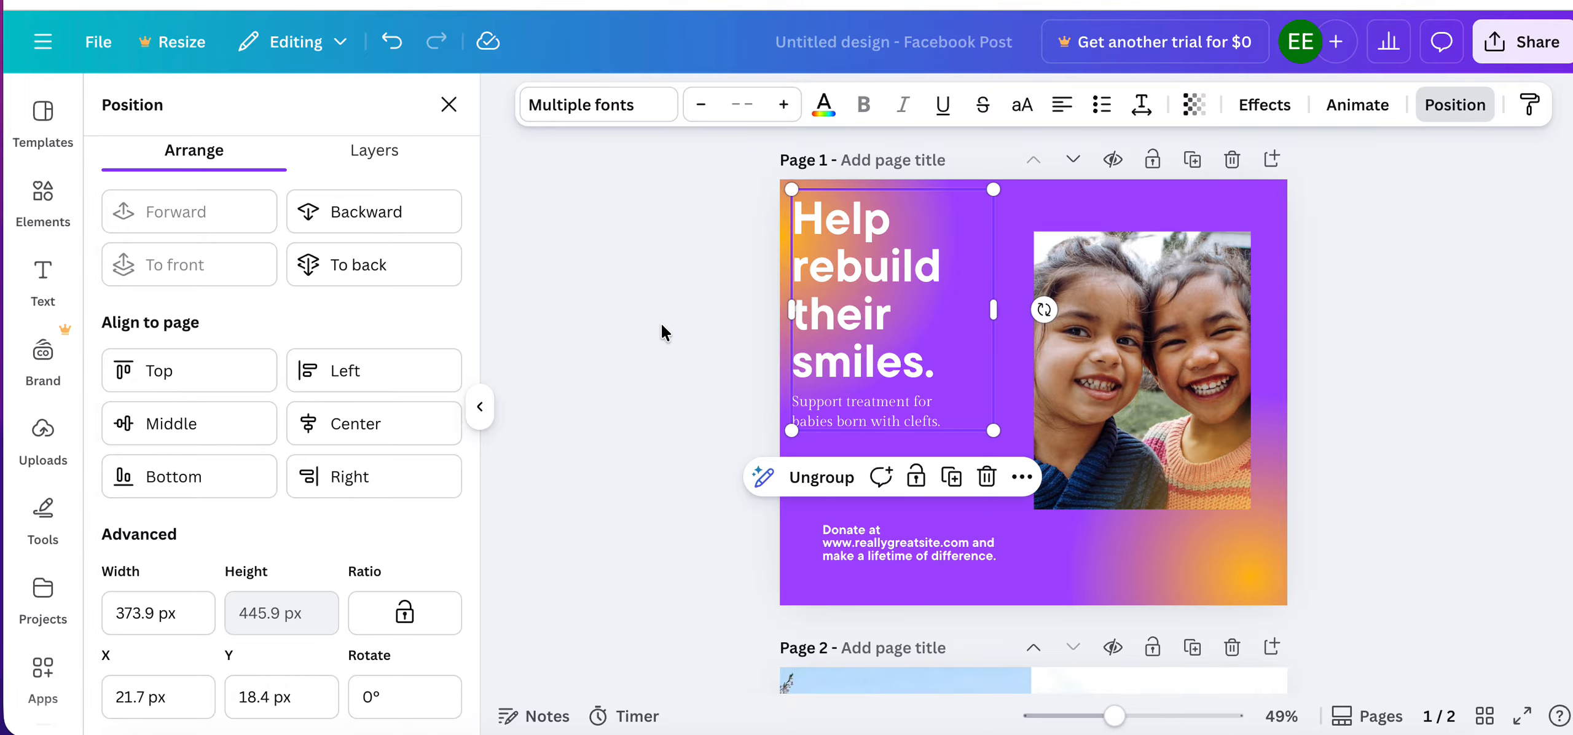
key("Escape")
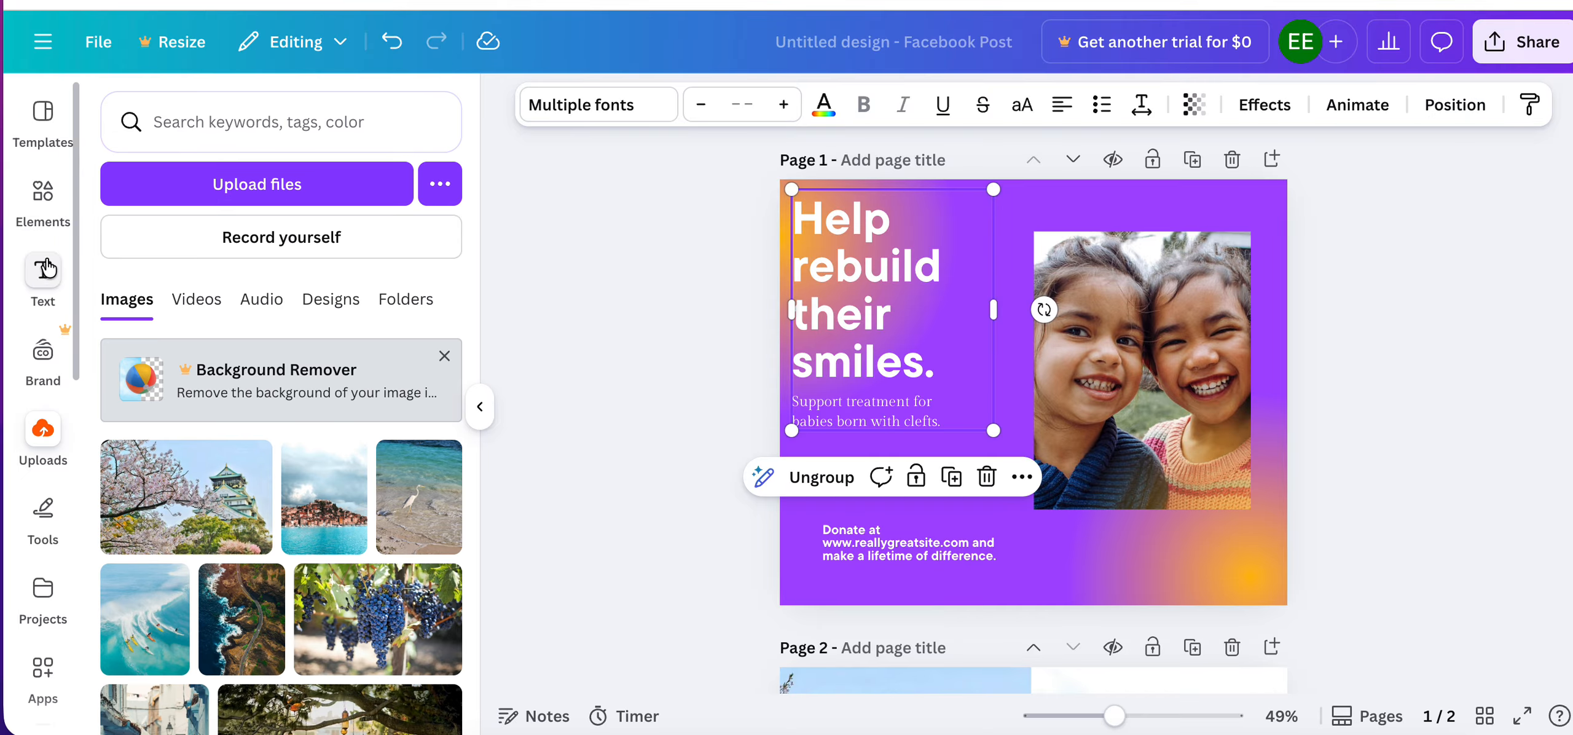
Show rulers and guides in the design.
left_click(97, 41)
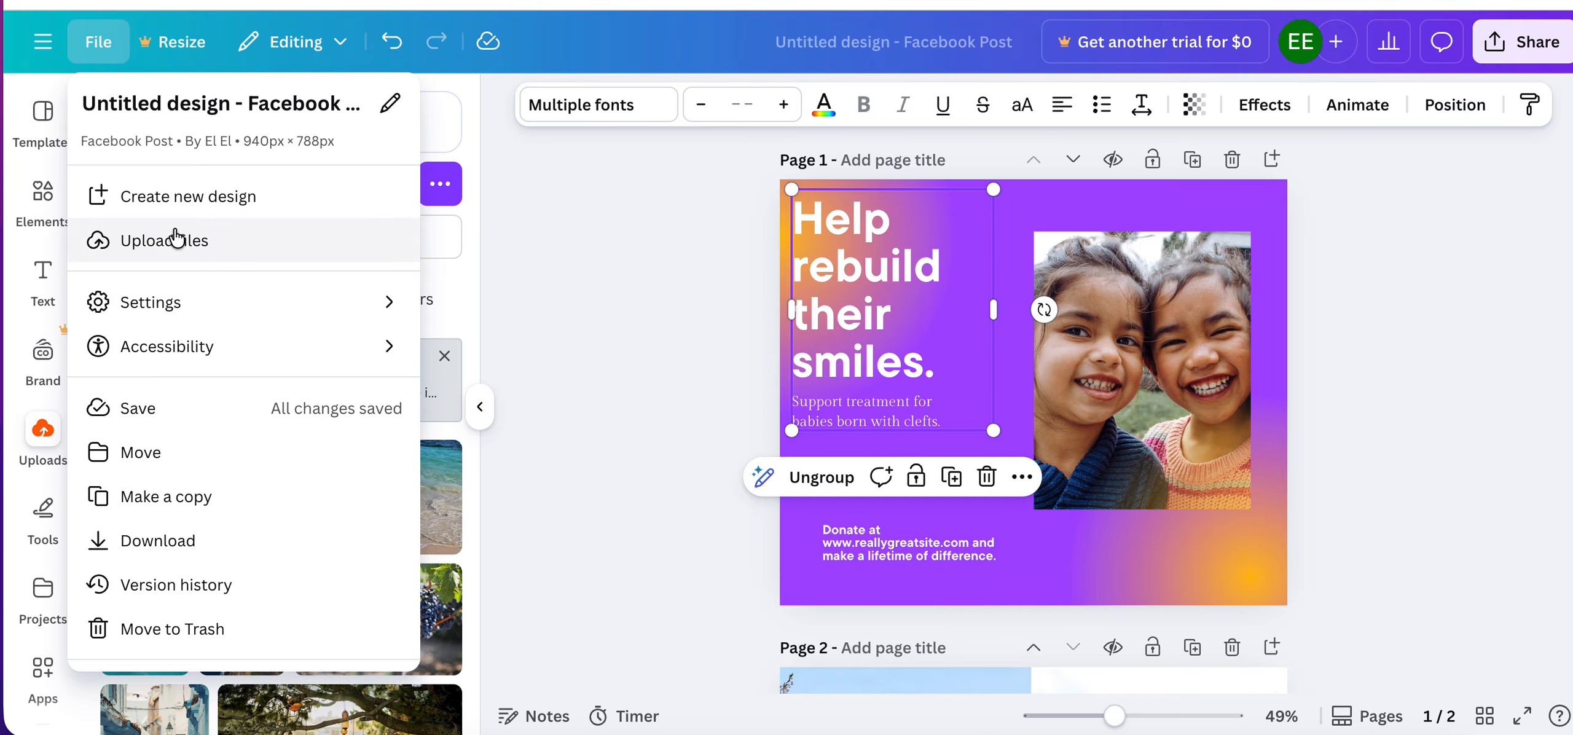
mouse_move(411, 303)
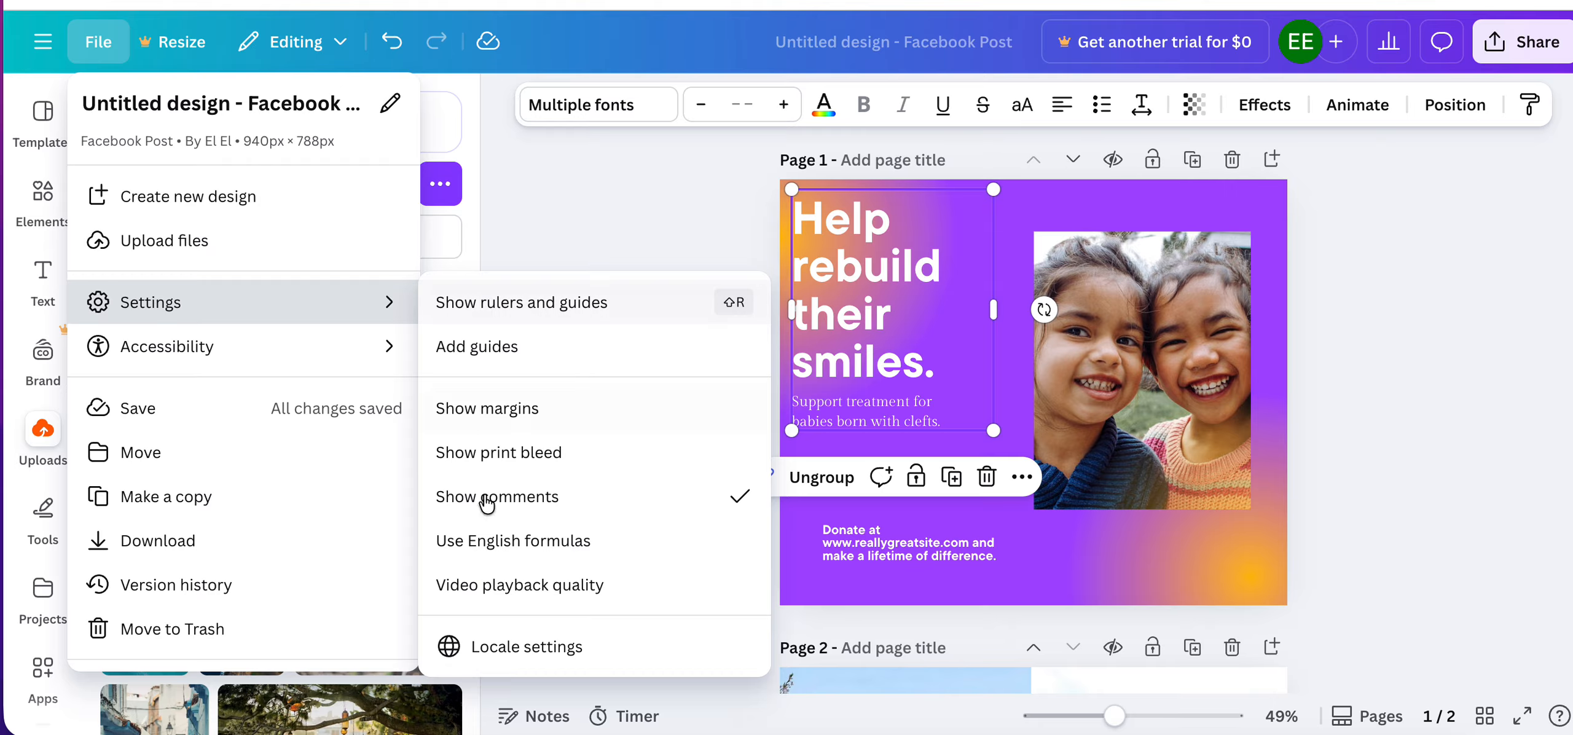
left_click(523, 314)
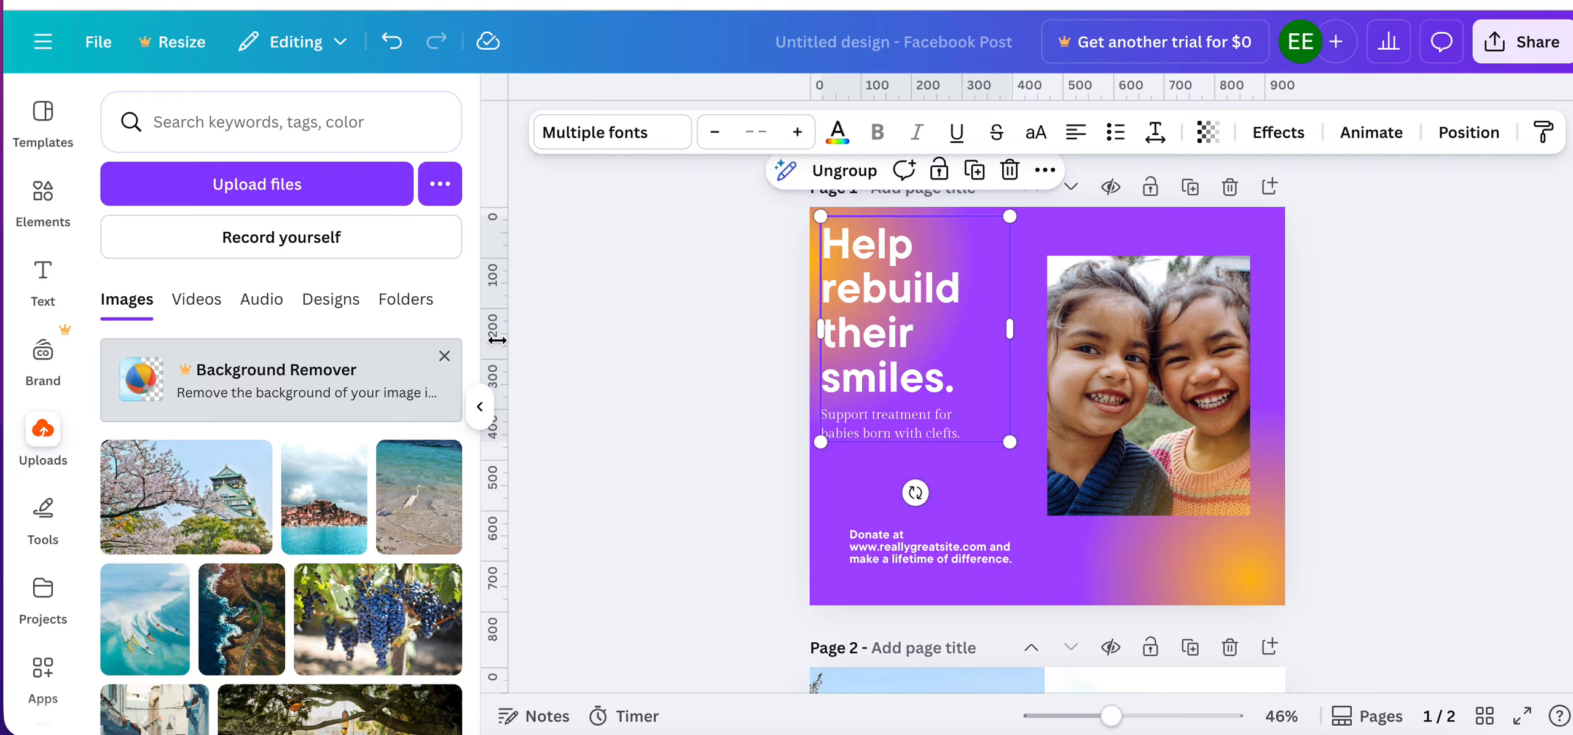
Add a vertical guide between the headline and the photo on page 1, and a horizontal guide just below the subheading.
left_click_drag(497, 340, 1030, 375)
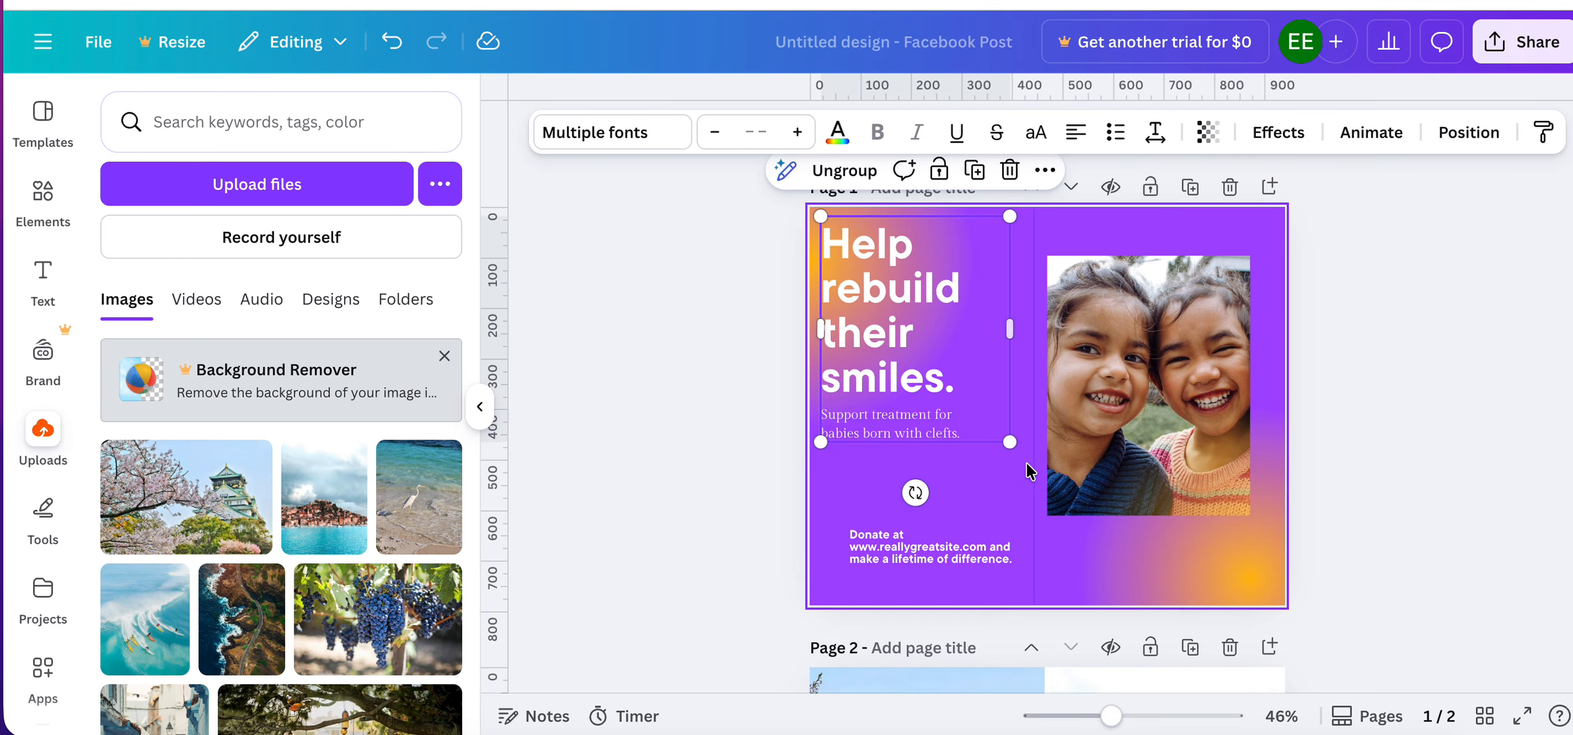
left_click(1432, 369)
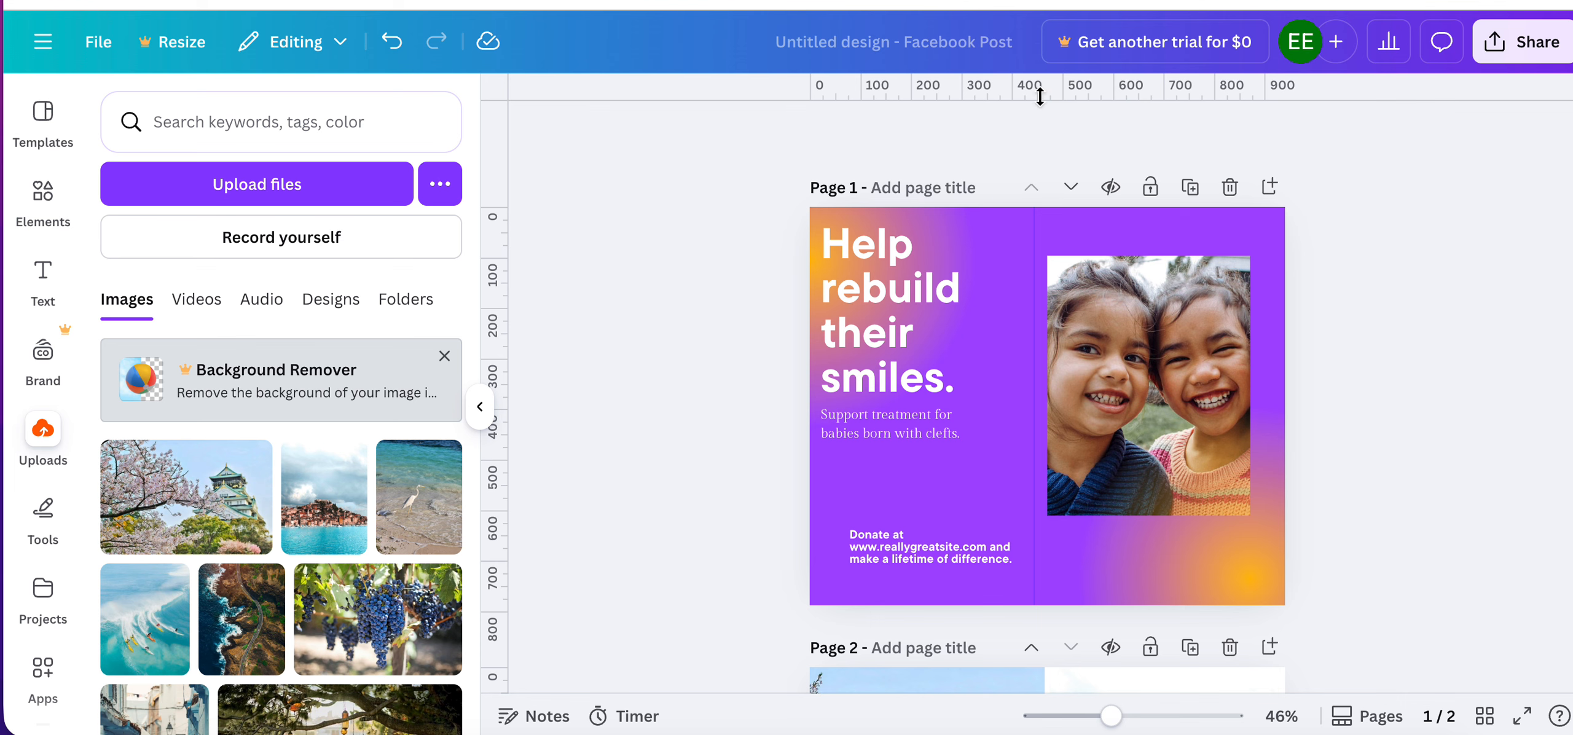
left_click_drag(1040, 93, 1043, 443)
Move the photo up so its top edge lines up with the headline group, and shift the headline group slightly right.
left_click(1111, 384)
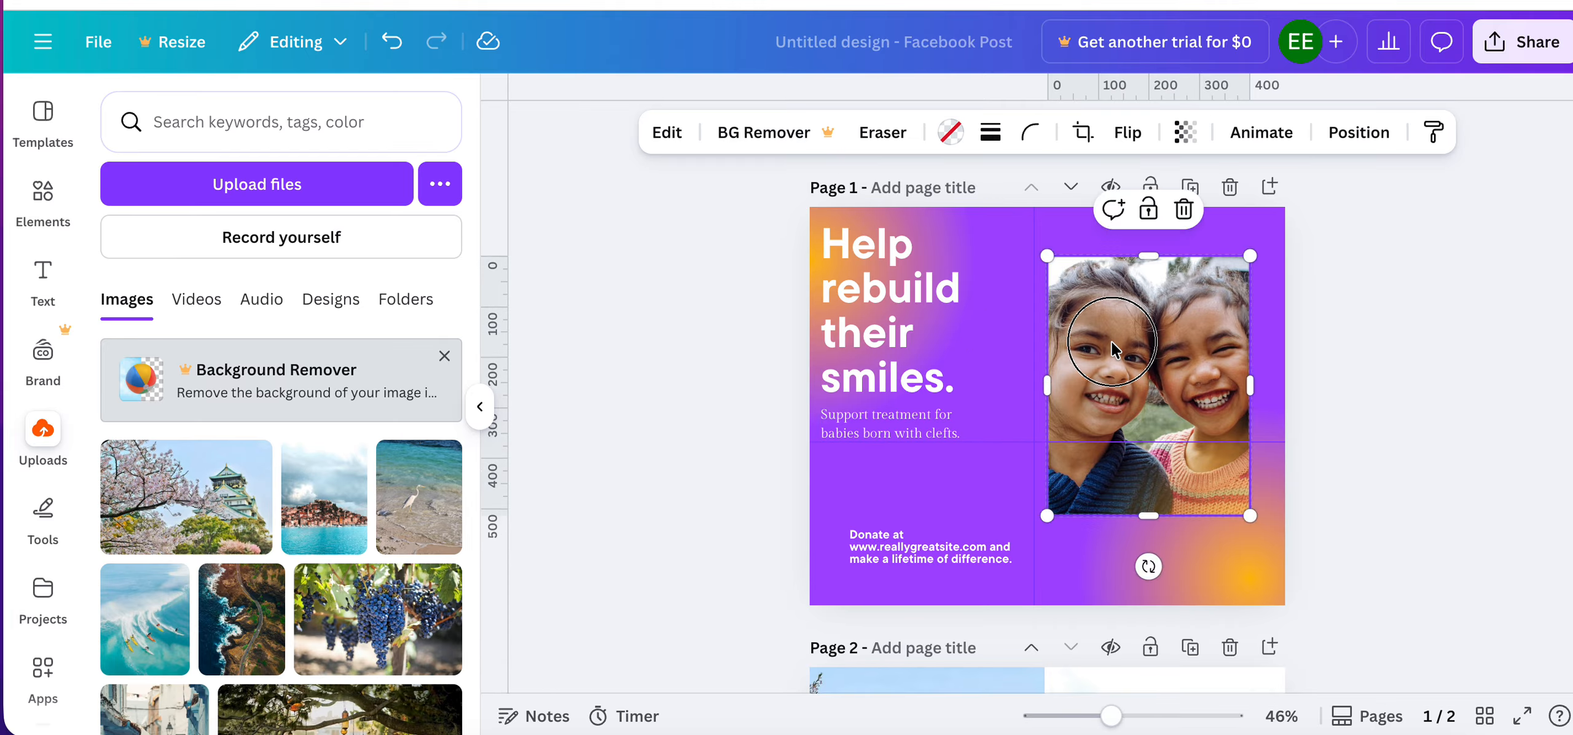
left_click_drag(1111, 385, 1100, 344)
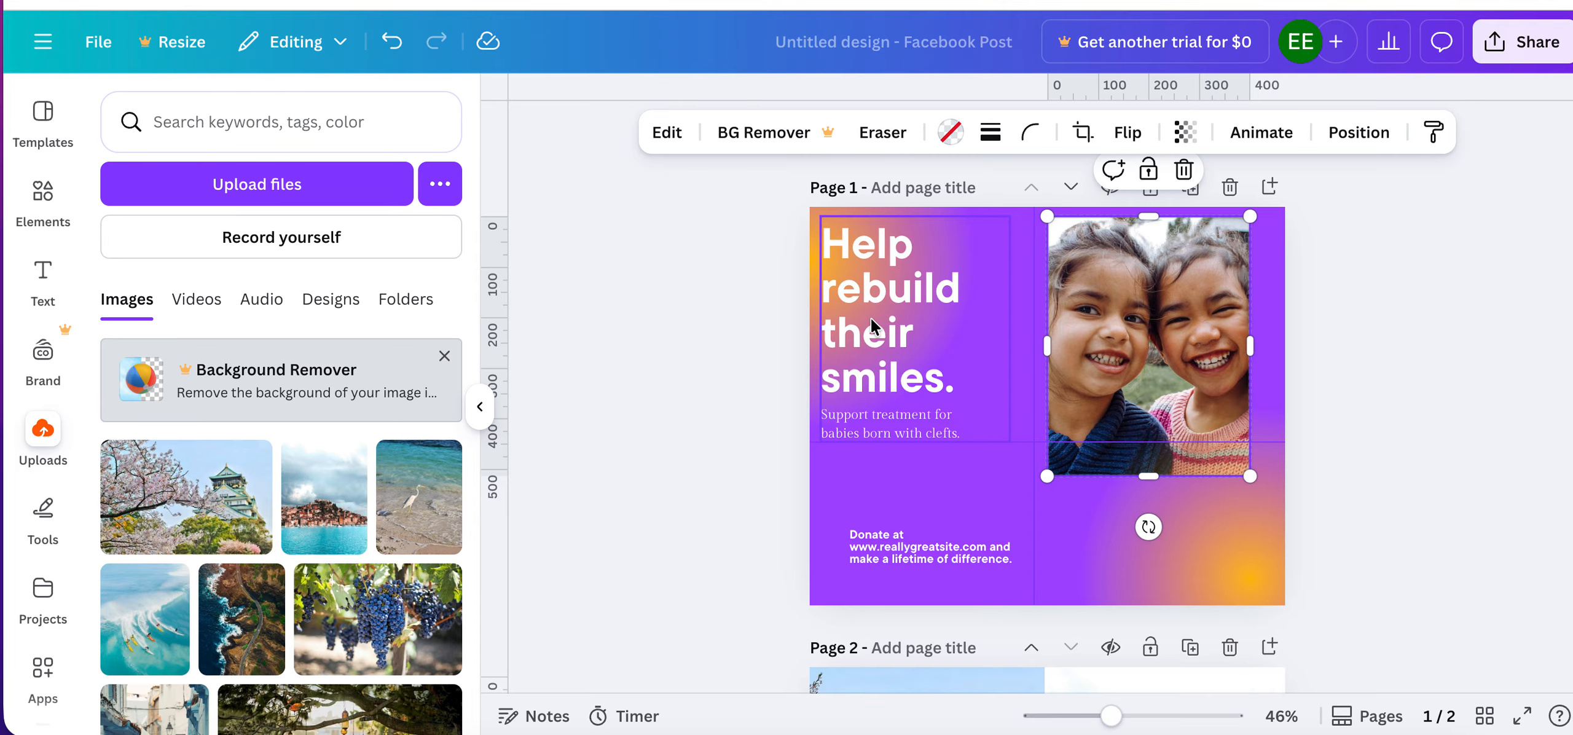
left_click_drag(870, 317, 883, 324)
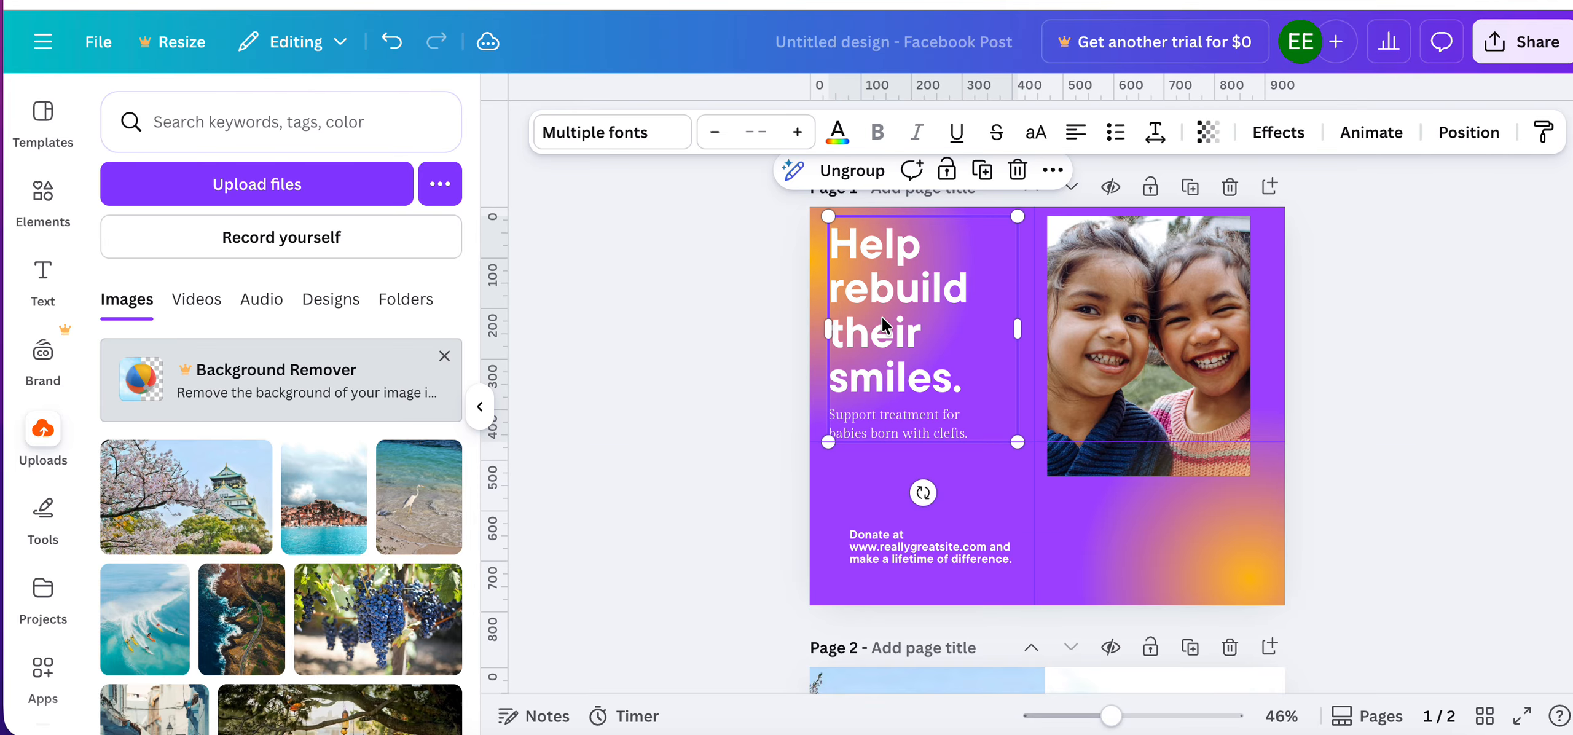
left_click(723, 377)
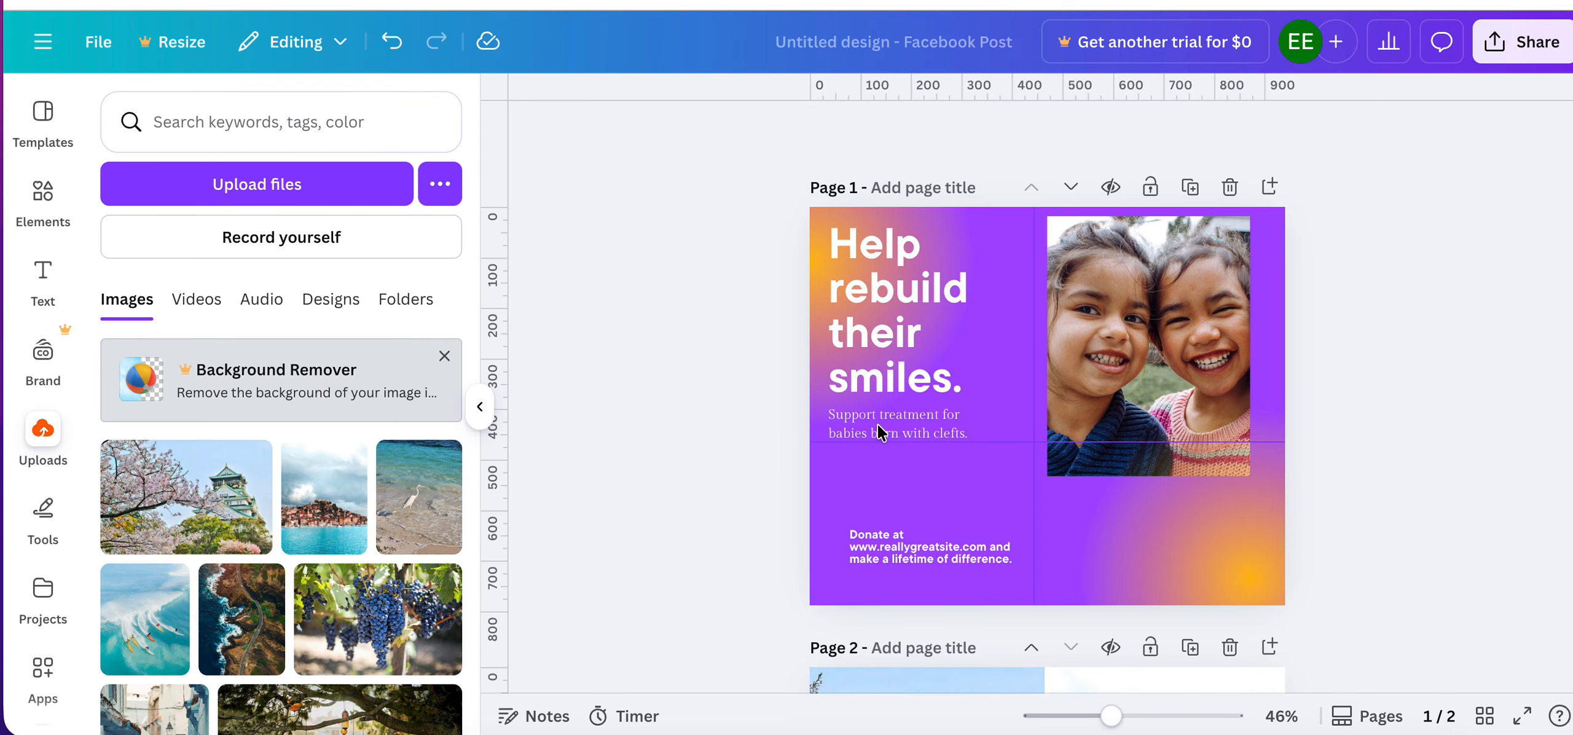
Lock the donation text box in the lower part of page 1.
left_click(851, 423)
left_click(667, 474)
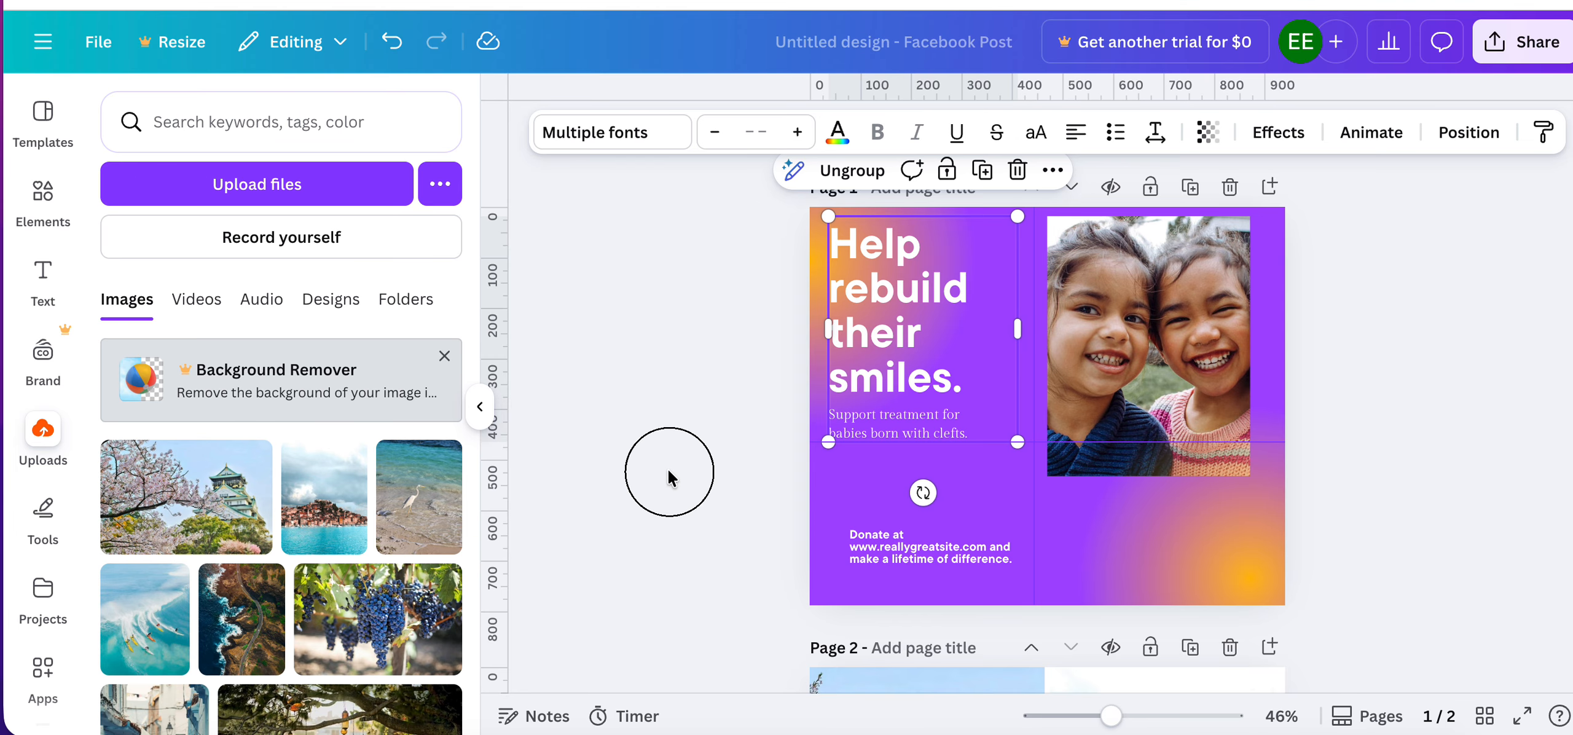
left_click(902, 543)
right_click(902, 543)
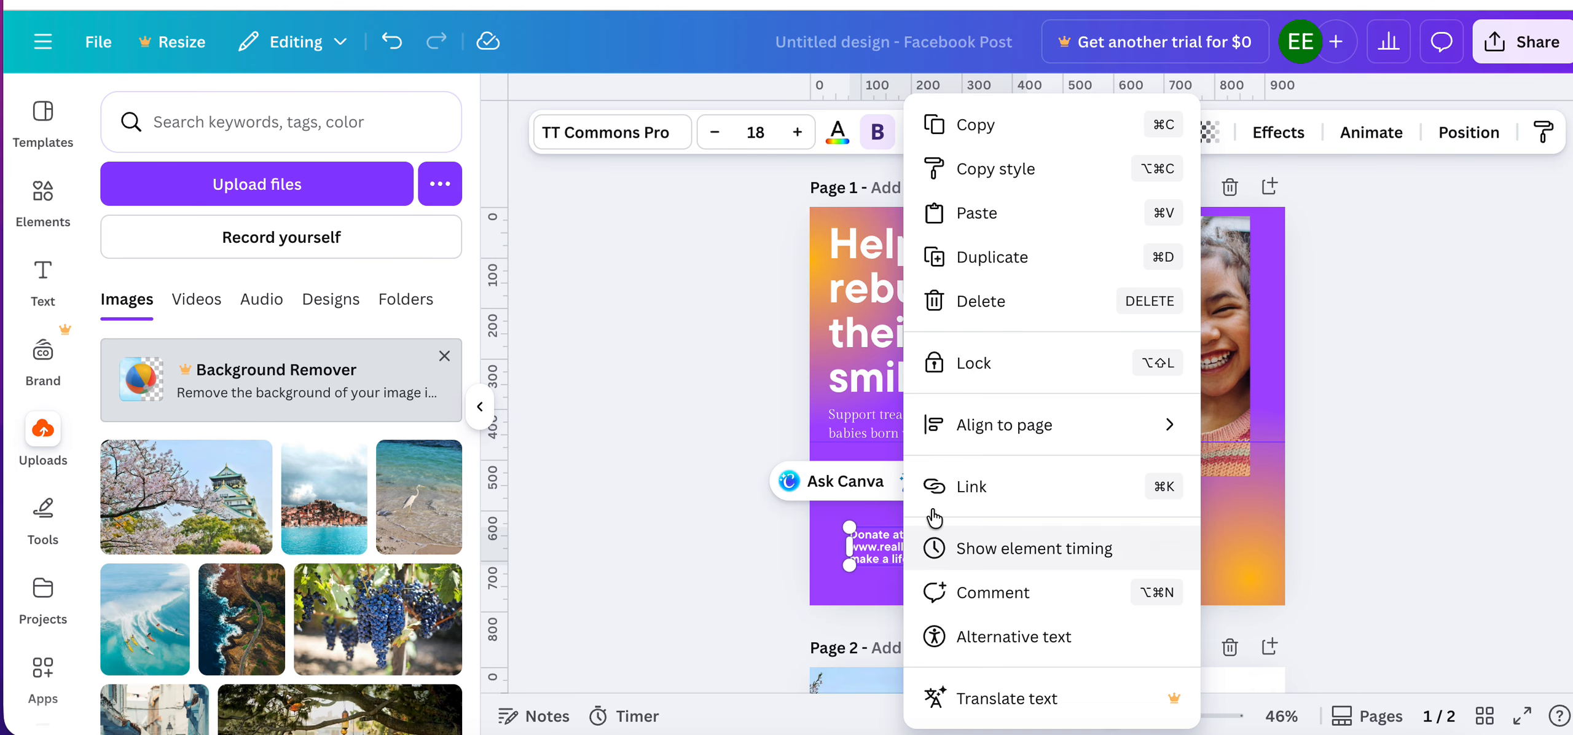
left_click(1020, 368)
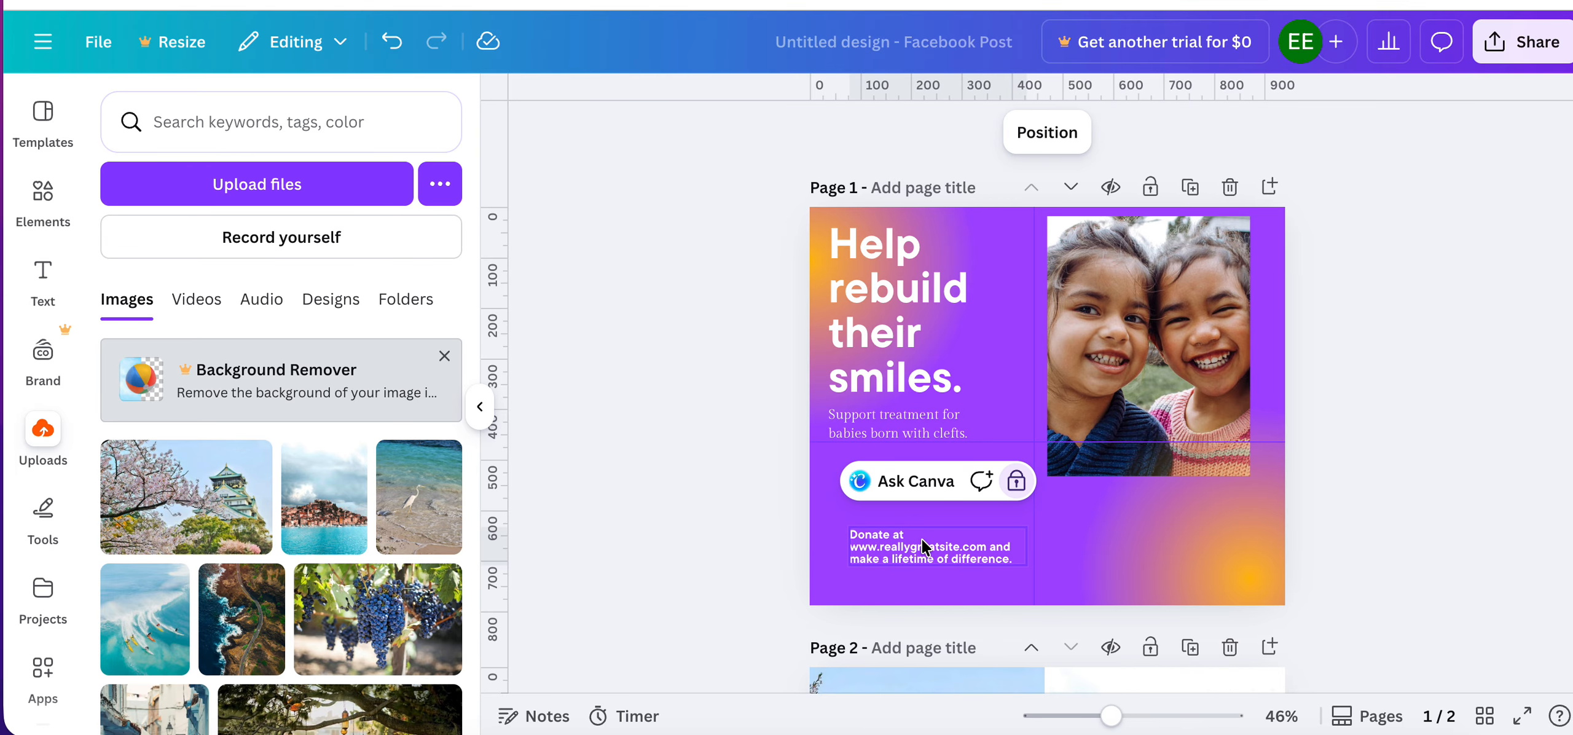
Unlock the donation text box in the lower part of page 1.
left_click(737, 535)
left_click(882, 553)
left_click(723, 541)
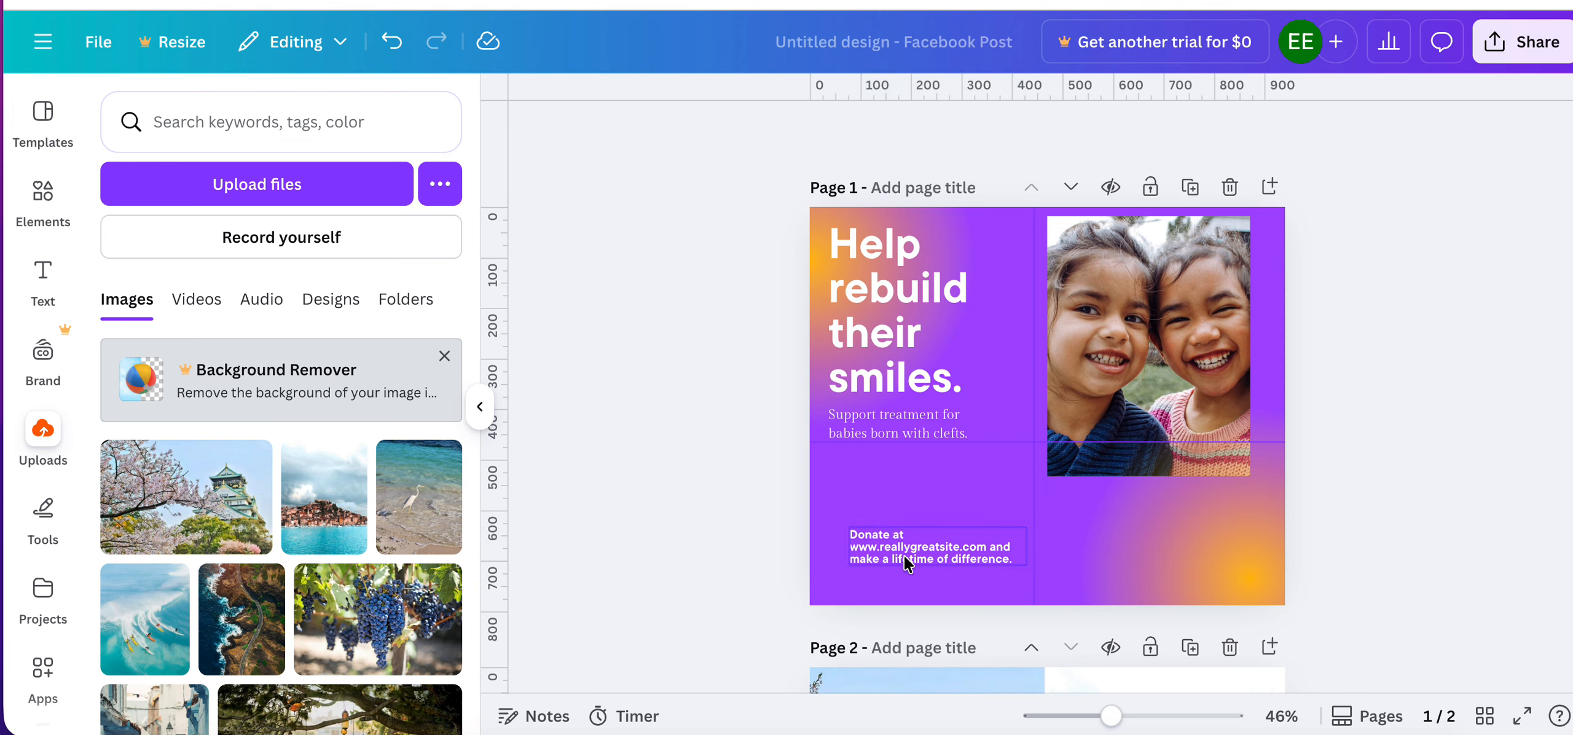
left_click(902, 556)
left_click(712, 582)
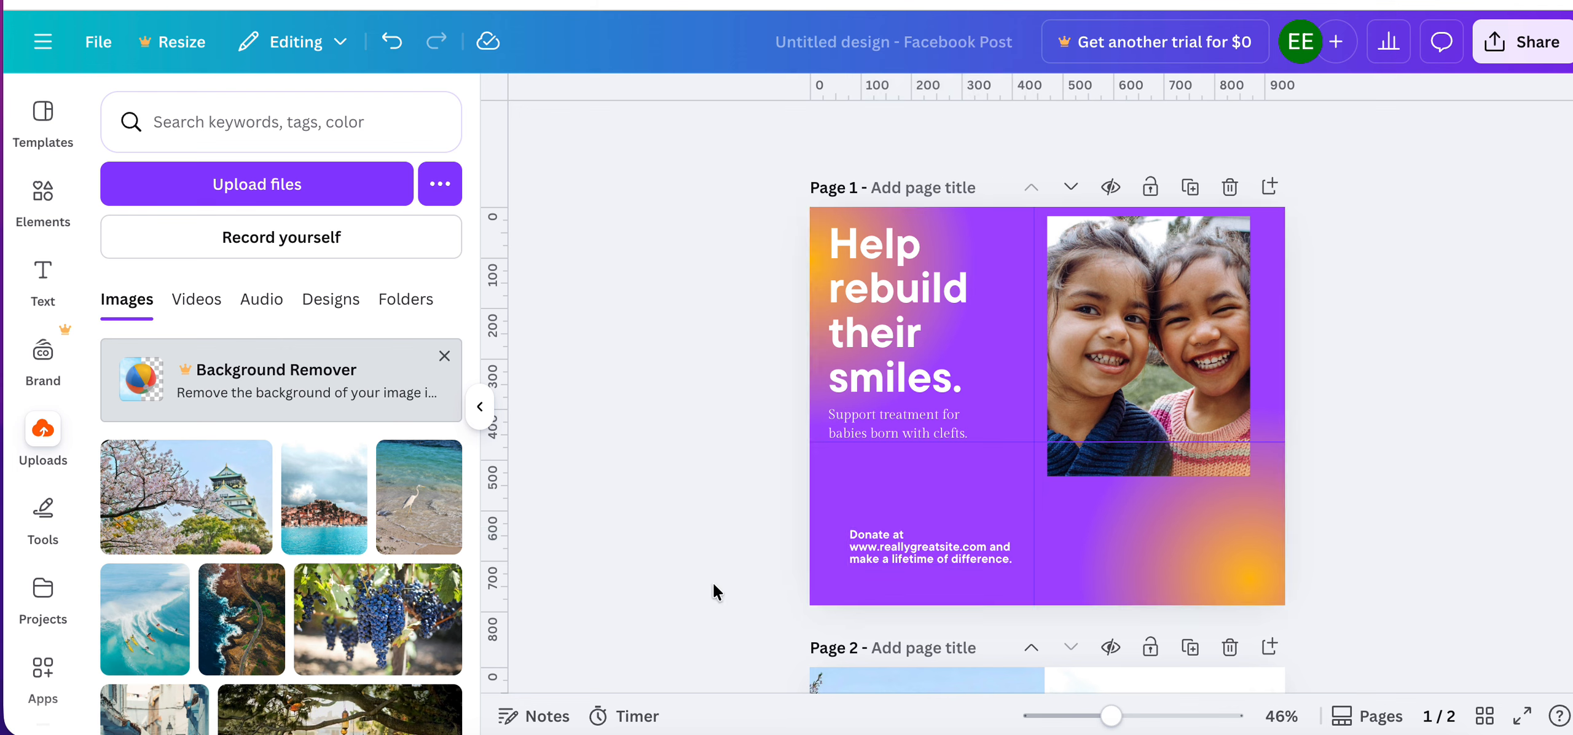
left_click(901, 557)
right_click(901, 556)
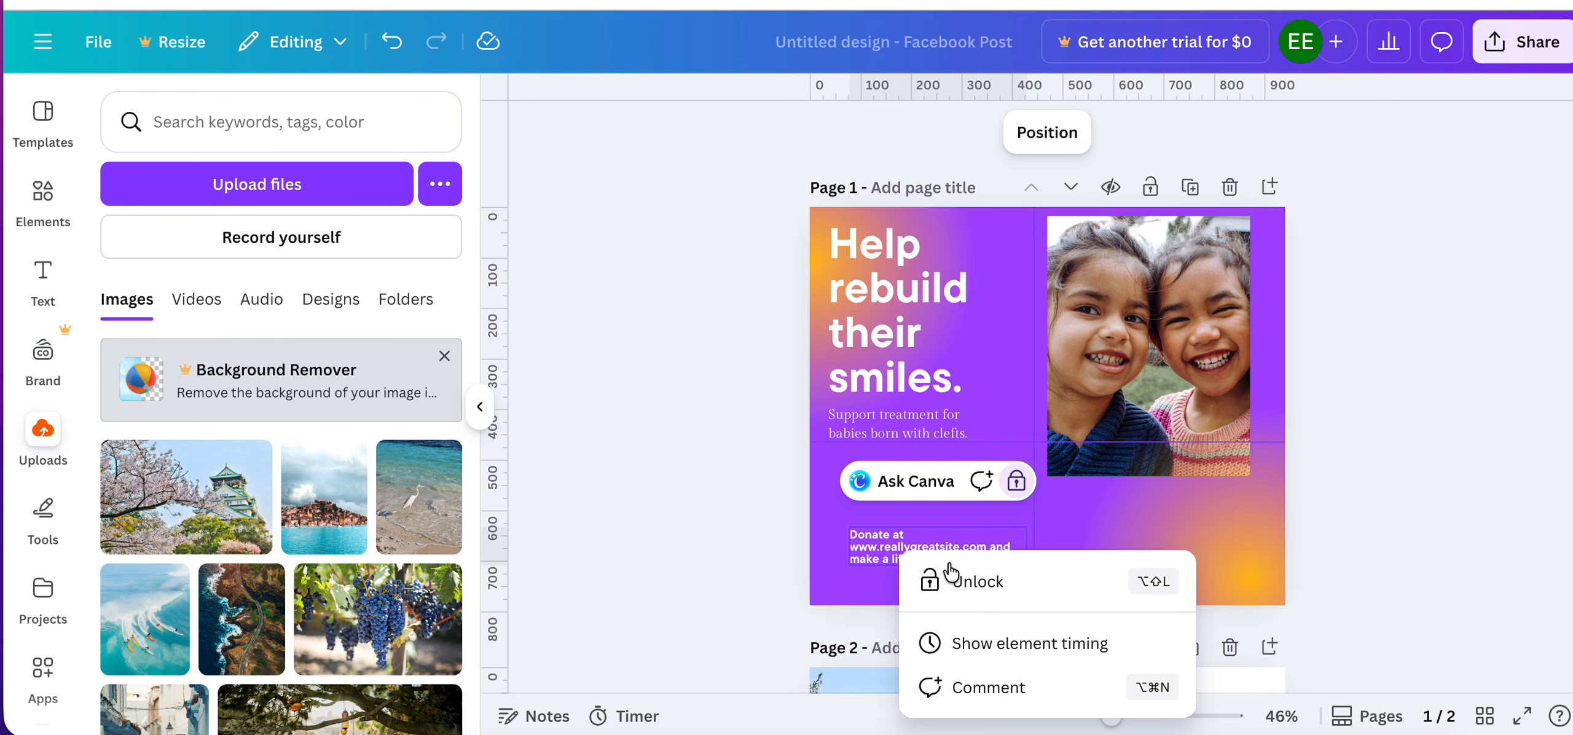
left_click(973, 576)
left_click(721, 523)
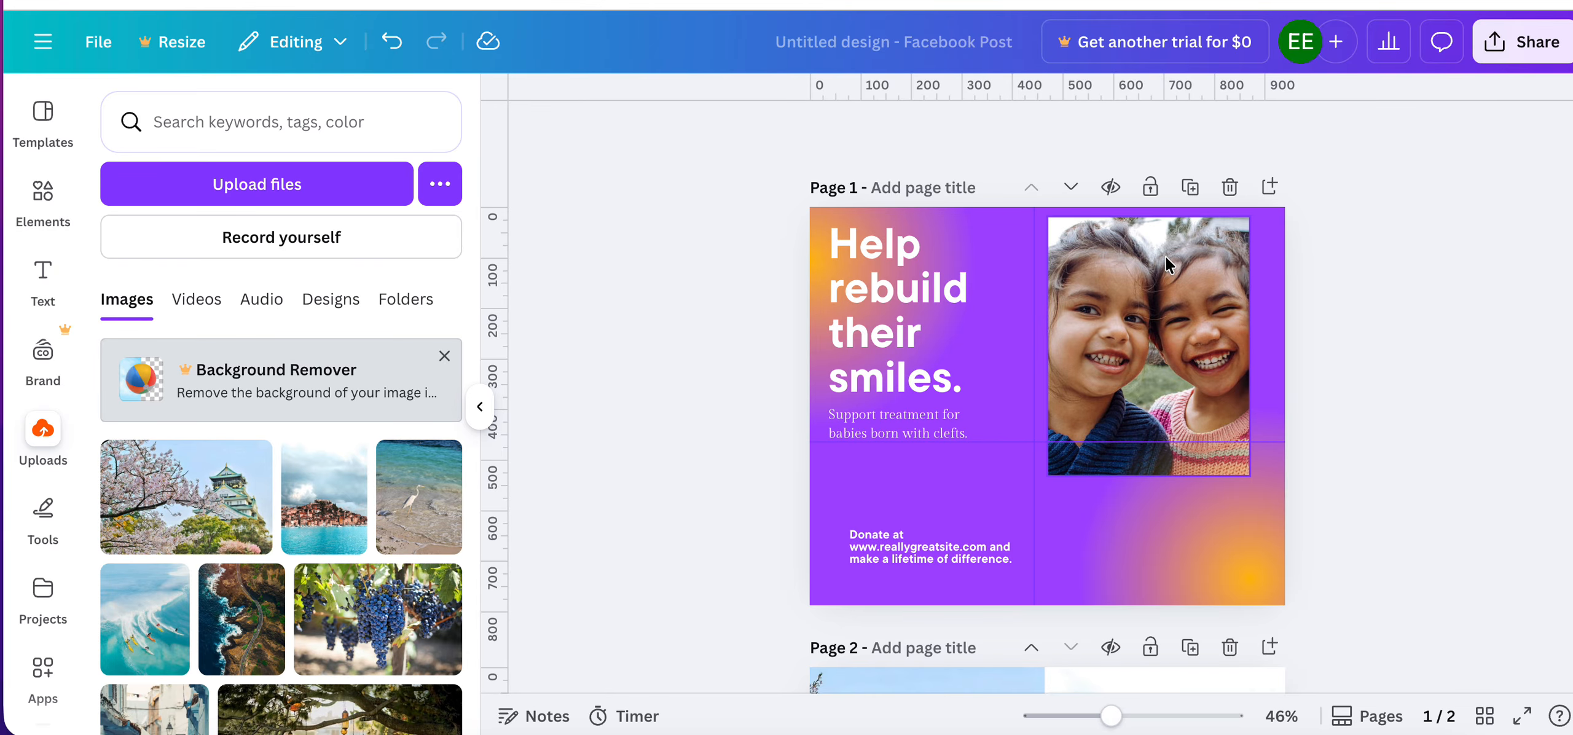
Delete the second page with the two-photo grid, and duplicate the remaining "Help rebuild their smiles" page.
scroll(1016, 562, "down", 5)
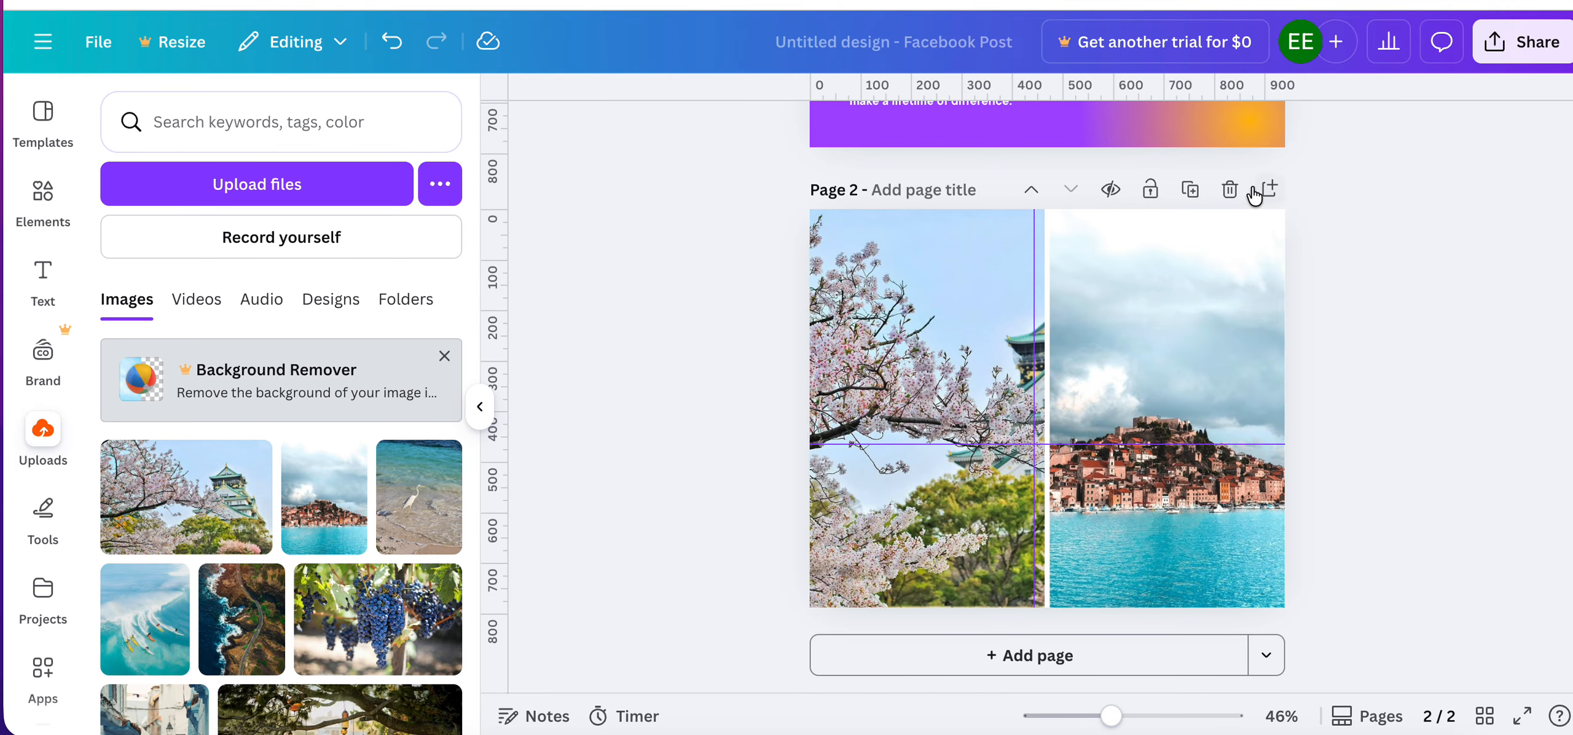
left_click(1229, 190)
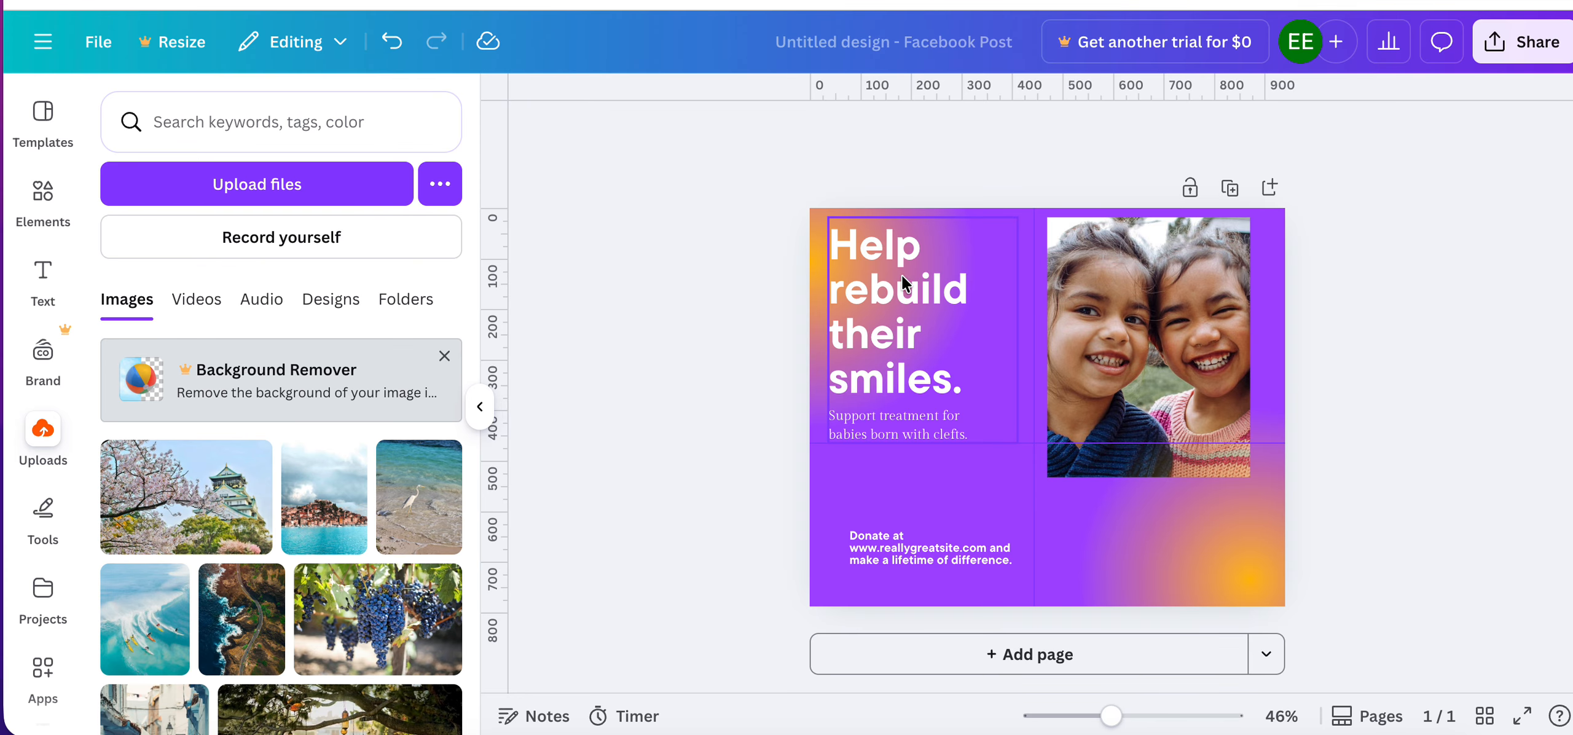
left_click(1122, 560)
left_click(986, 501)
right_click(985, 501)
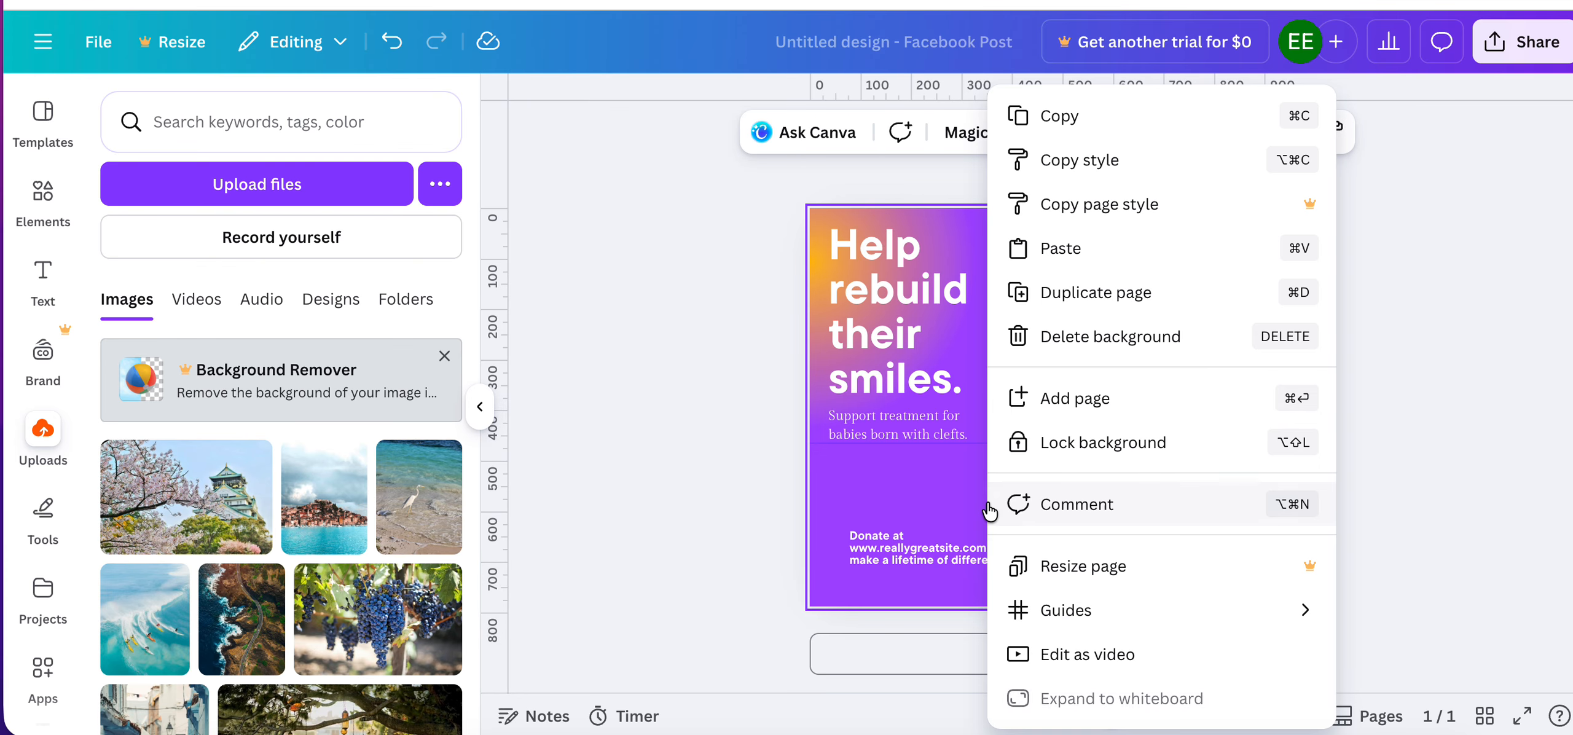
left_click(1100, 293)
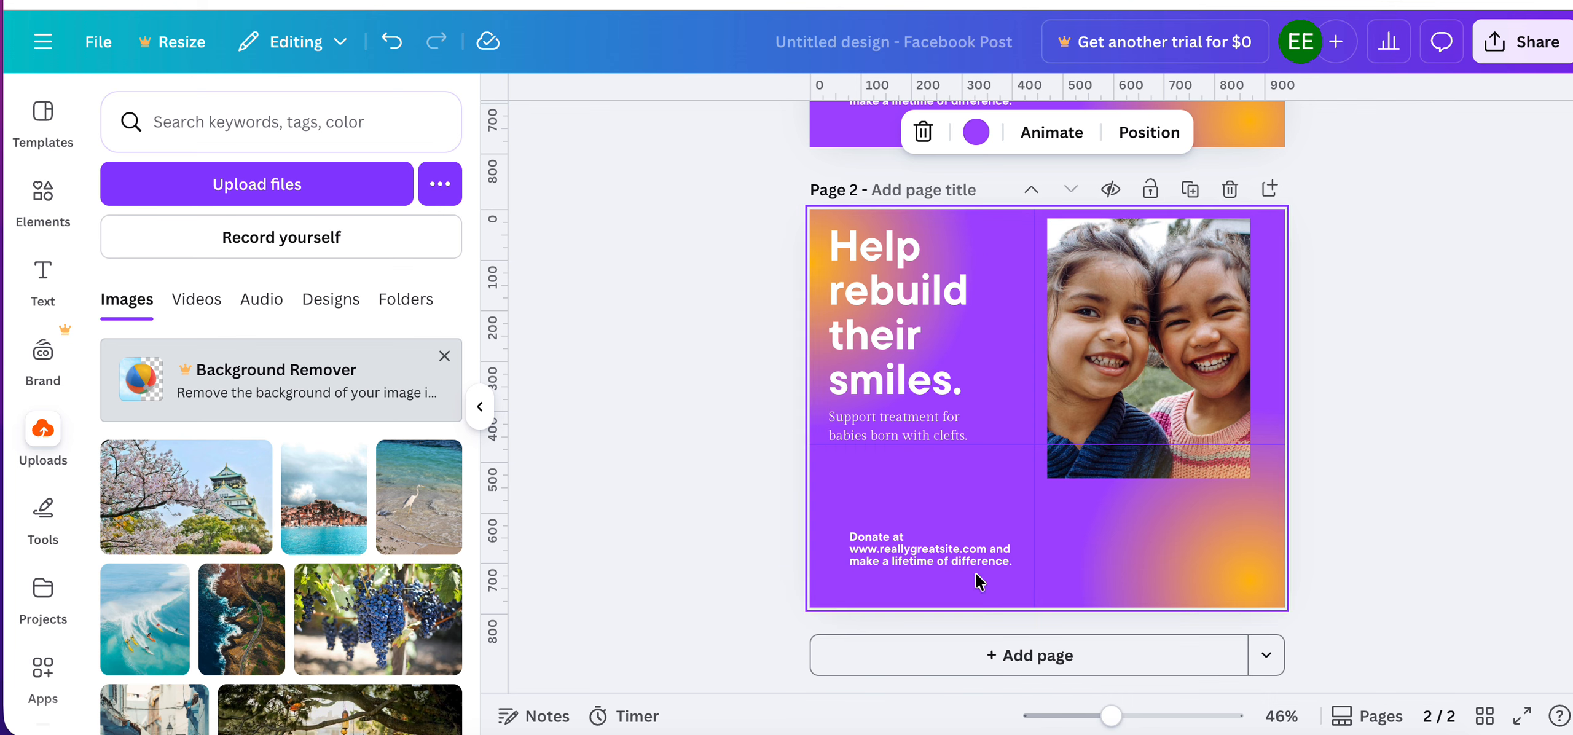
Copy the style of page 2's lower orange gradient and apply it to the background of page 1.
left_click(1222, 560)
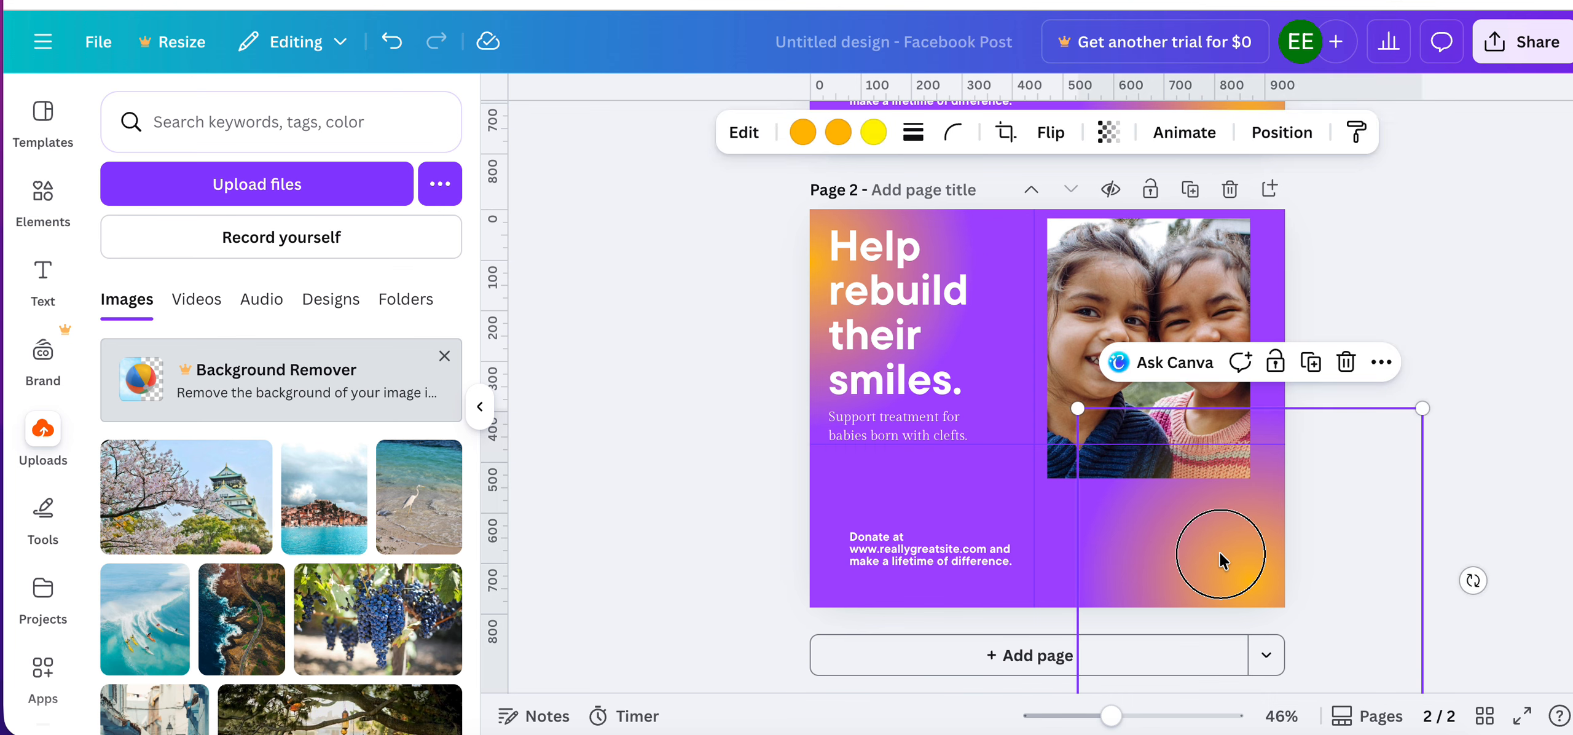
left_click(1356, 132)
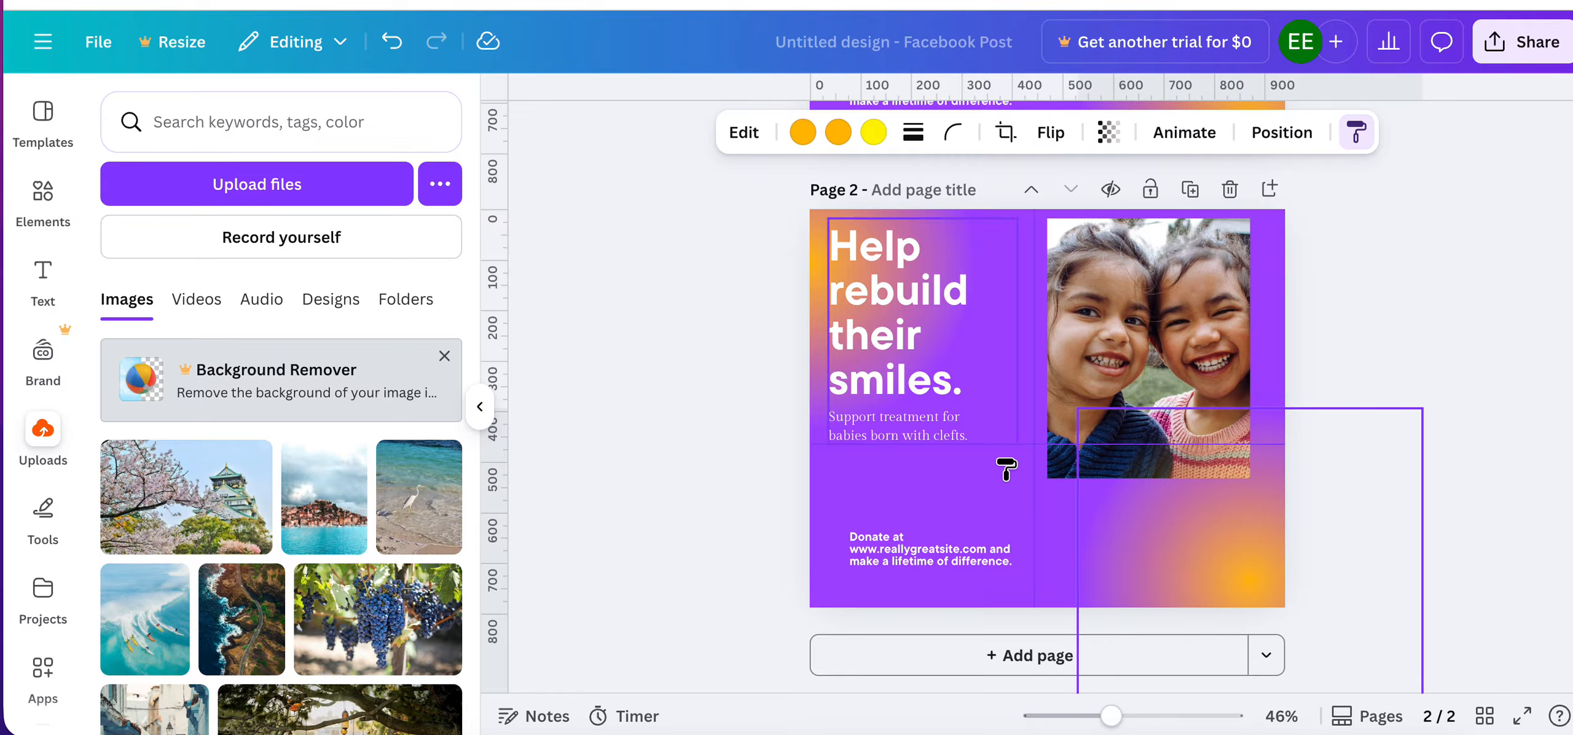
scroll(1005, 470, "down", 2)
scroll(1005, 470, "up", 6)
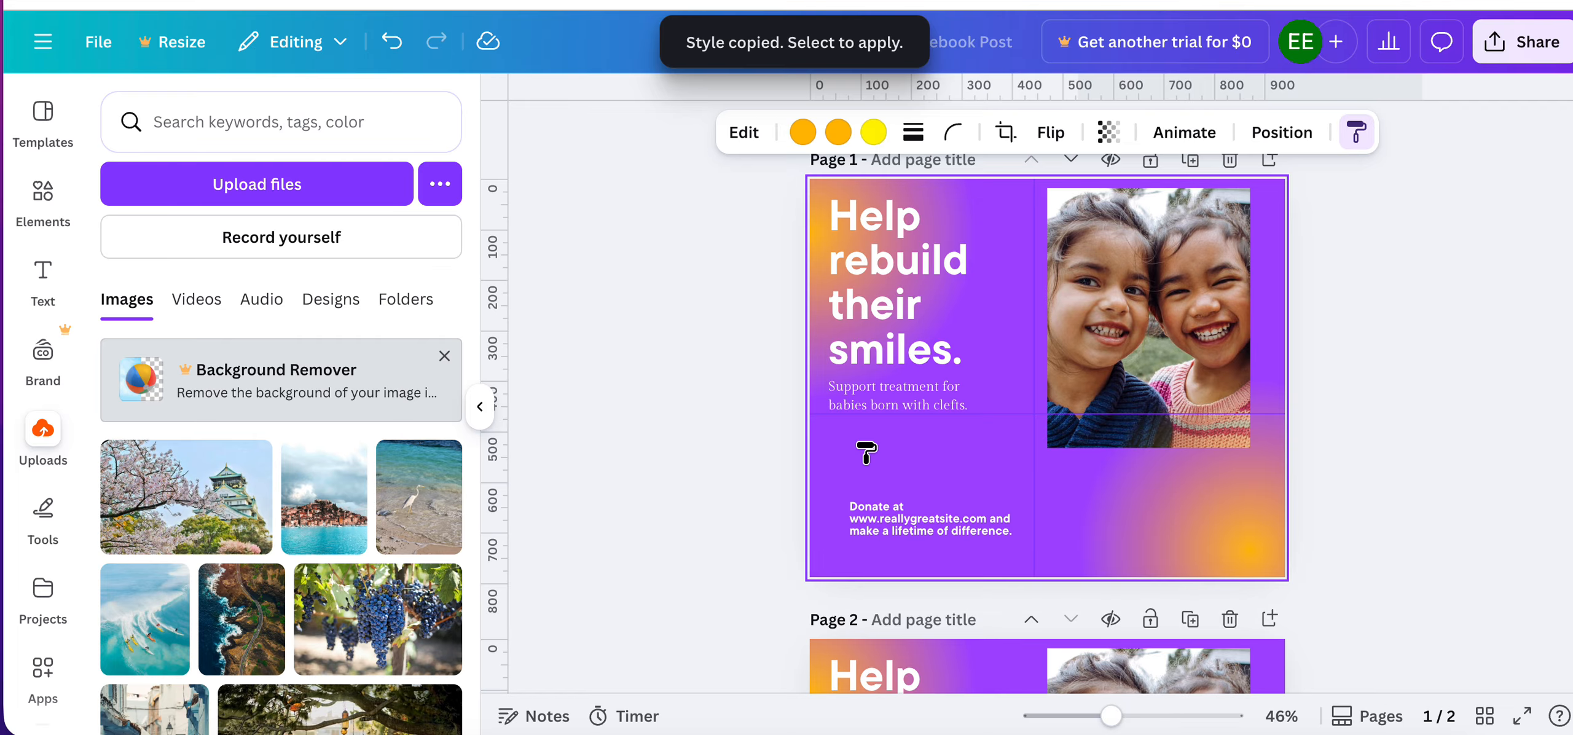
left_click(856, 451)
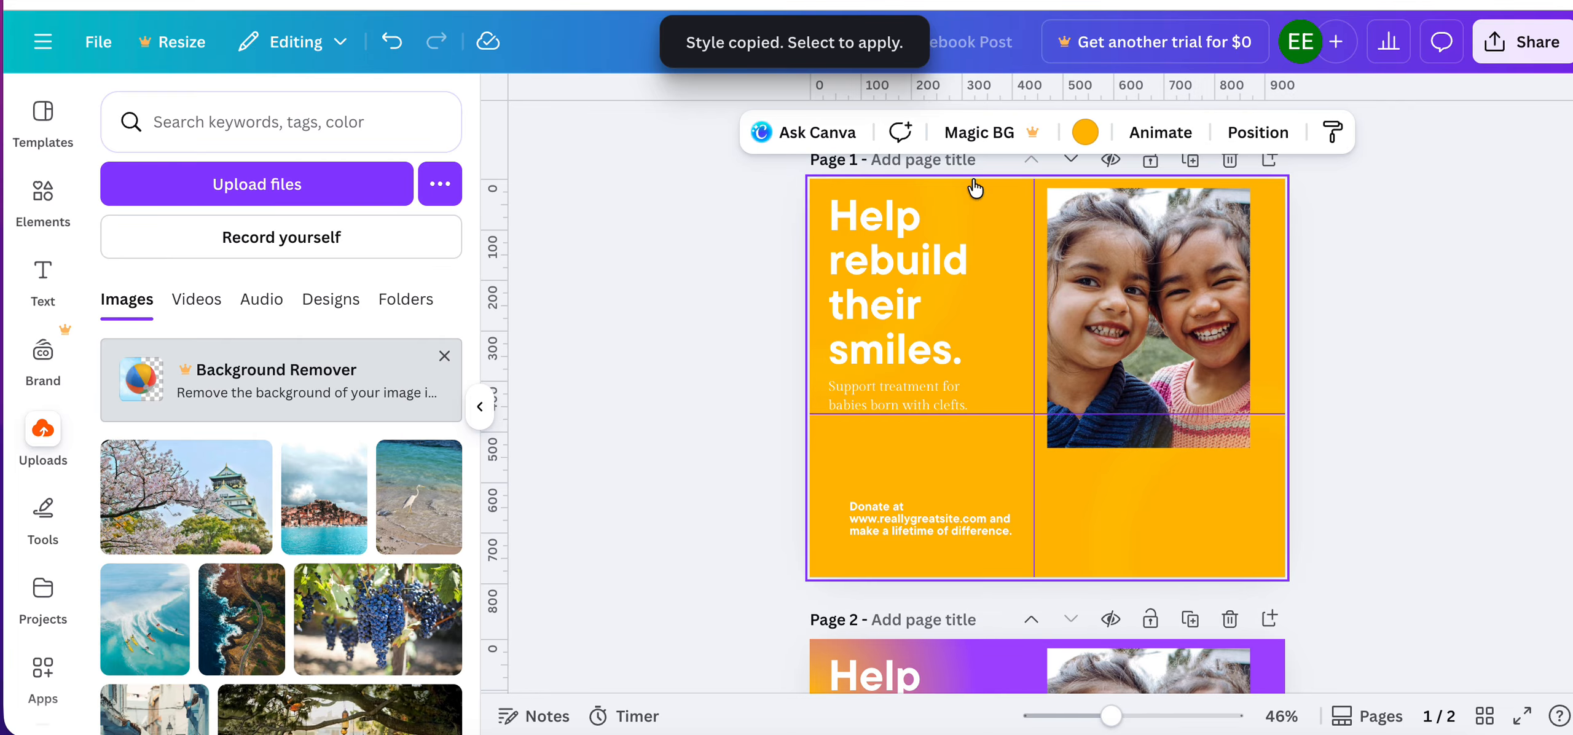
Add a blank page after page 2.
scroll(1111, 504, "down", 5)
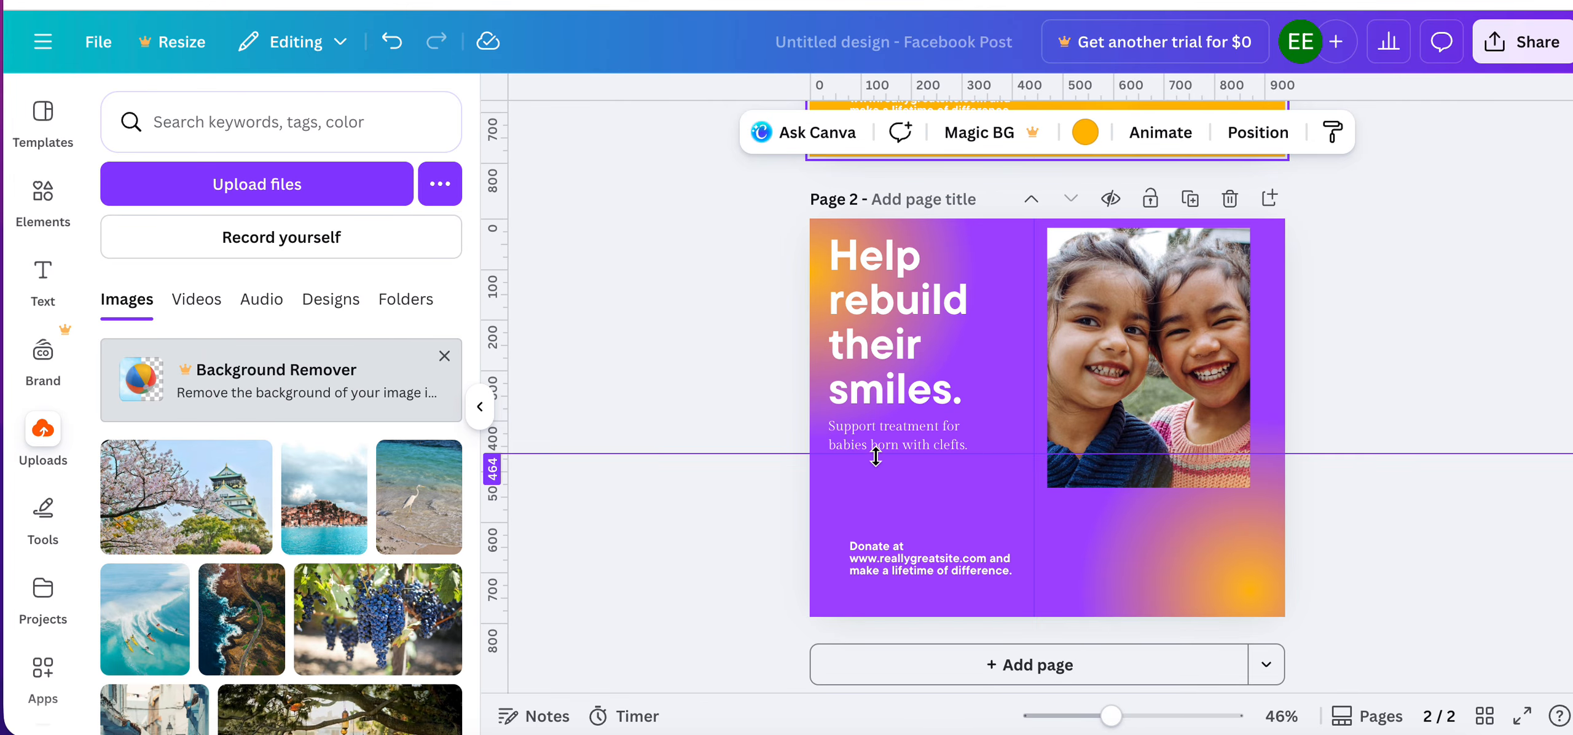
scroll(926, 668, "down", 1)
left_click(933, 656)
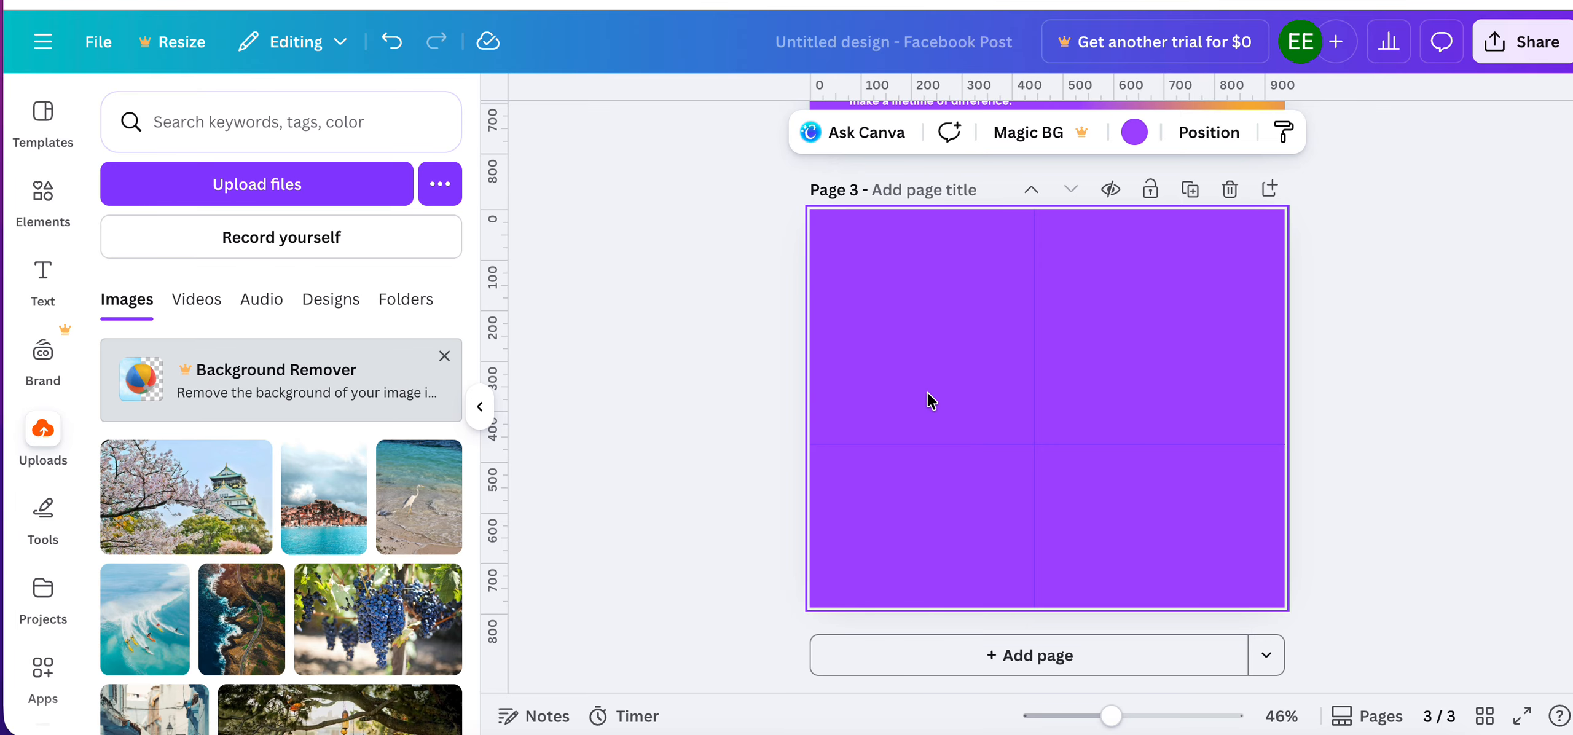
Copy the style of page 1's headline group and apply it to the blank page 3.
scroll(919, 393, "up", 5)
scroll(915, 387, "up", 10)
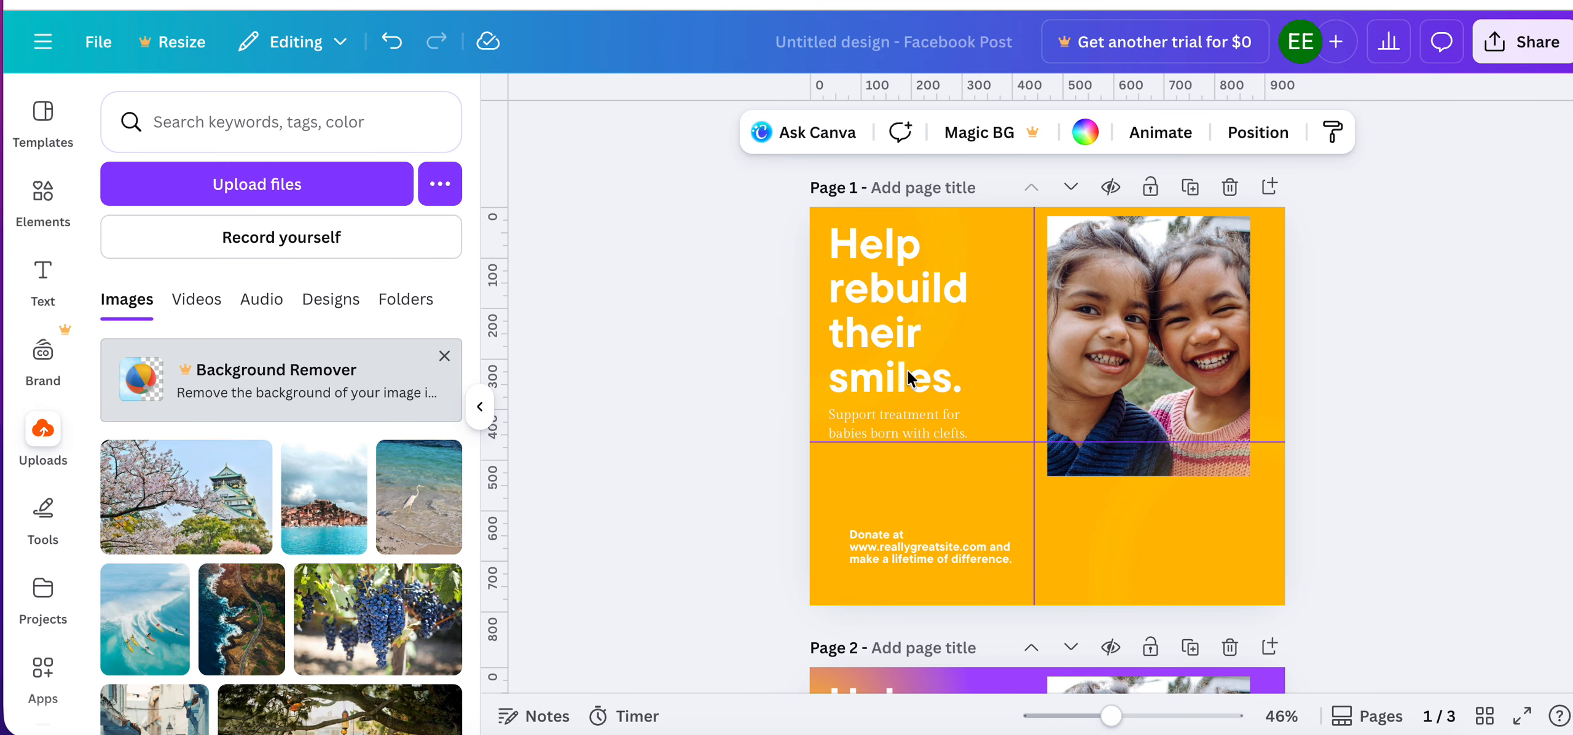
left_click(883, 293)
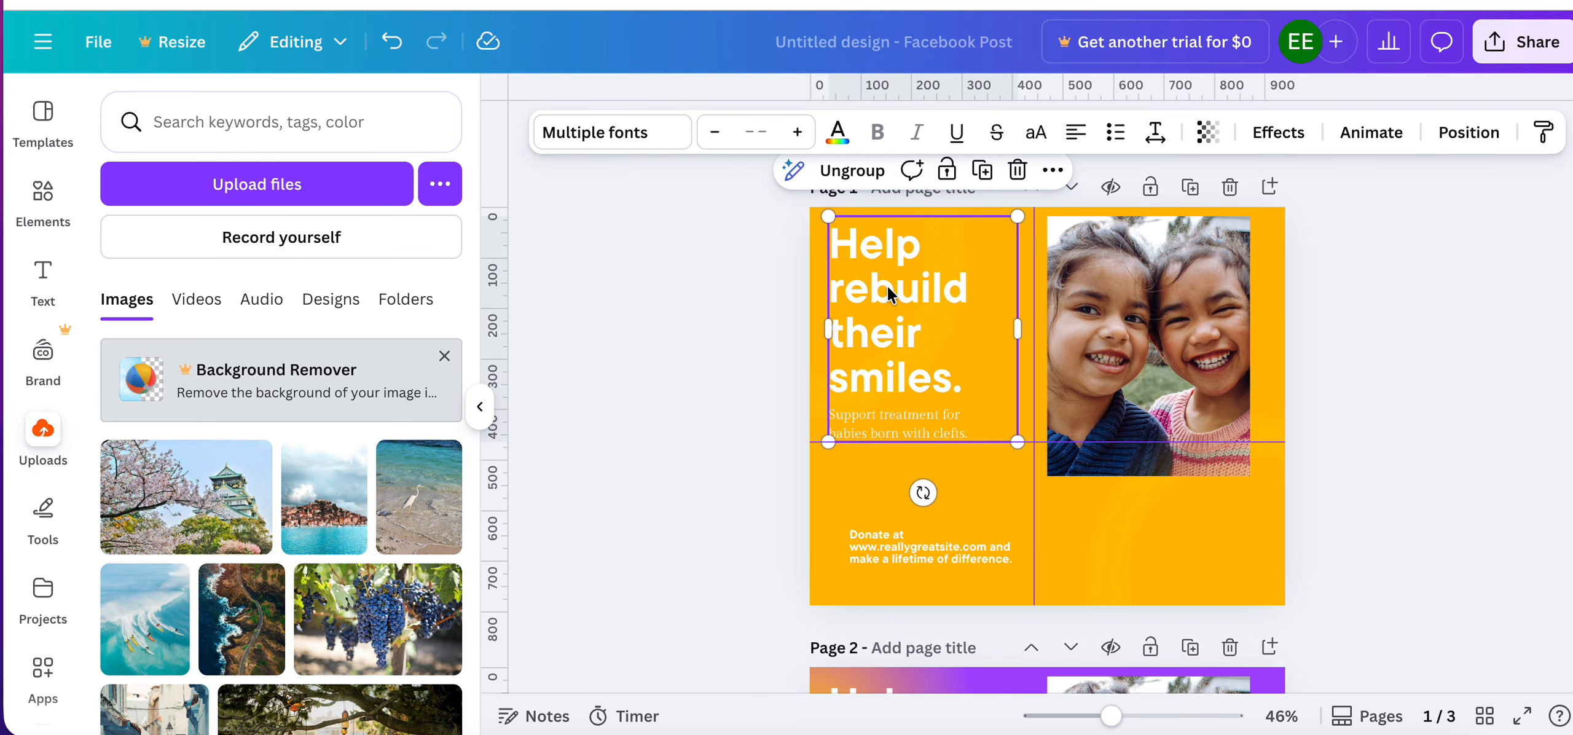
left_click(1558, 136)
scroll(909, 512, "down", 6)
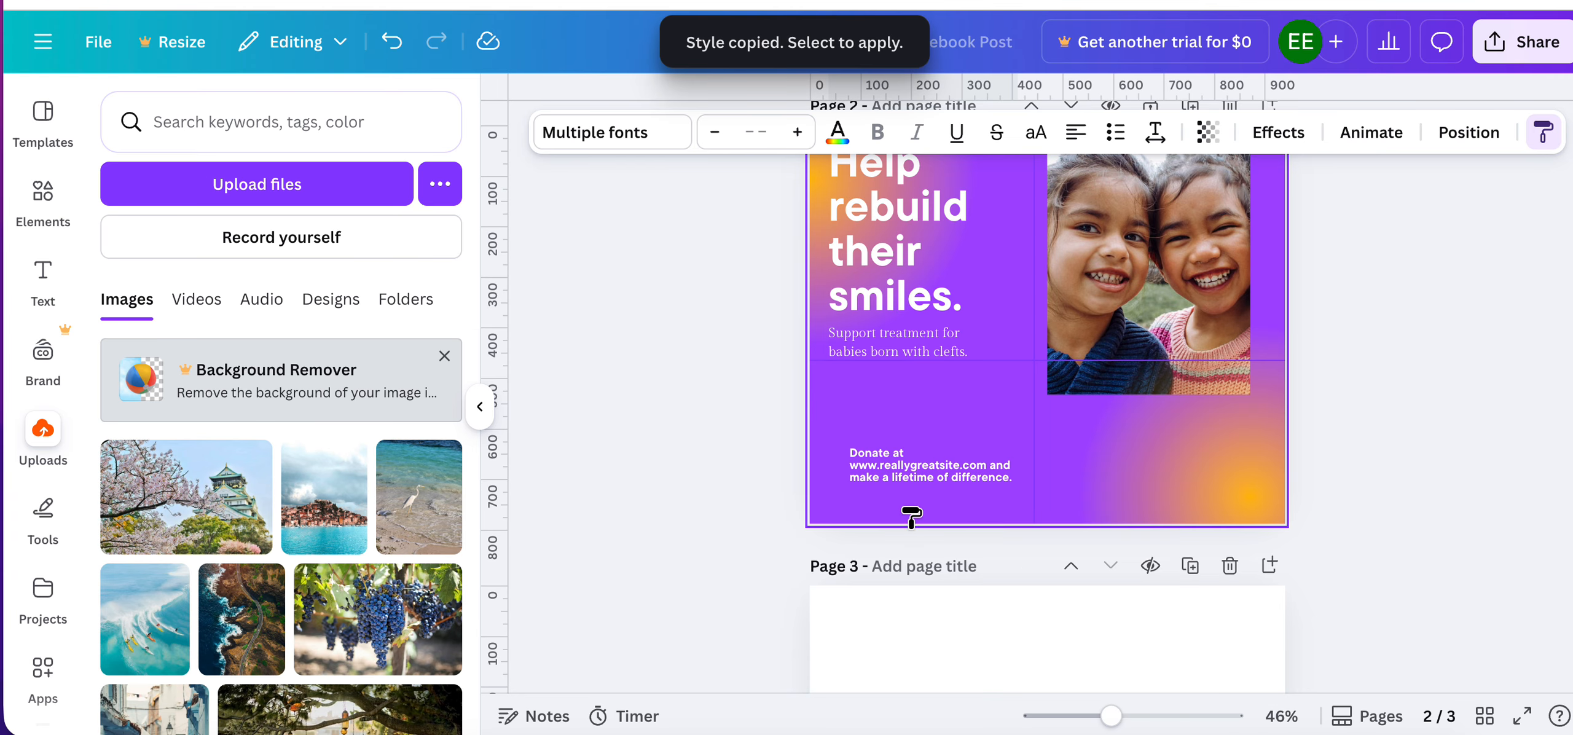
scroll(913, 599, "down", 3)
left_click(915, 479)
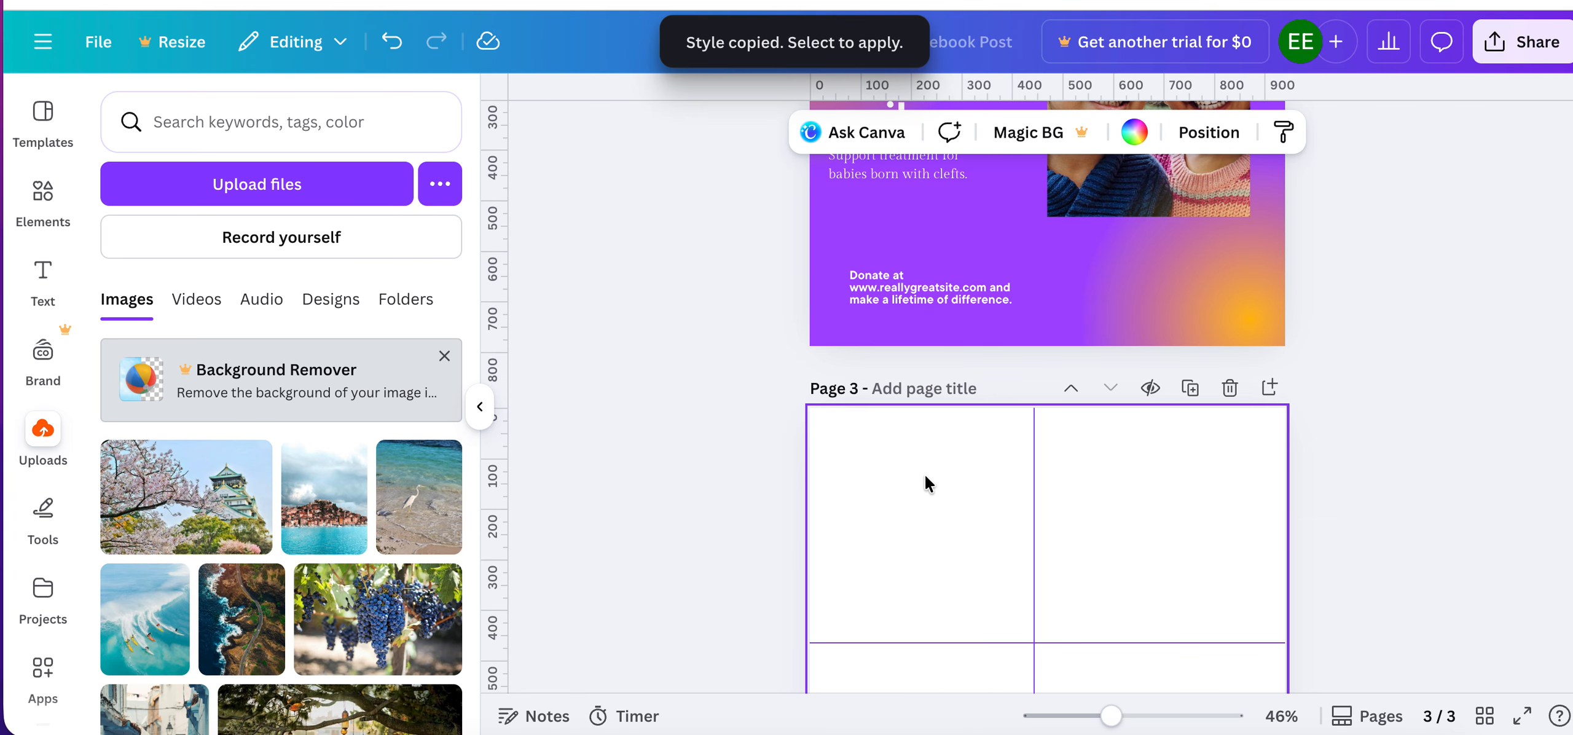
Set the background of page 3 to the purple document color.
left_click(1108, 495)
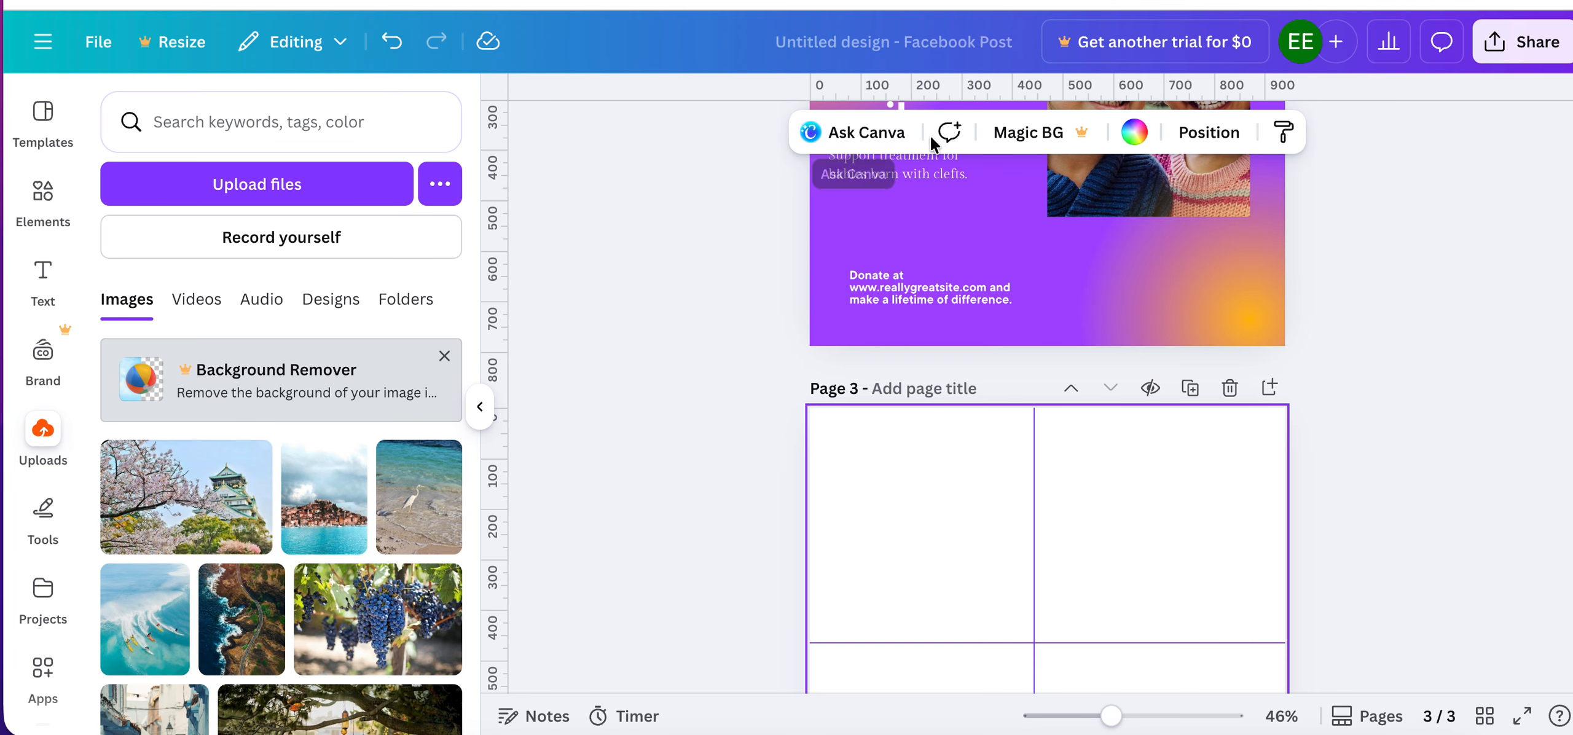
left_click(1134, 132)
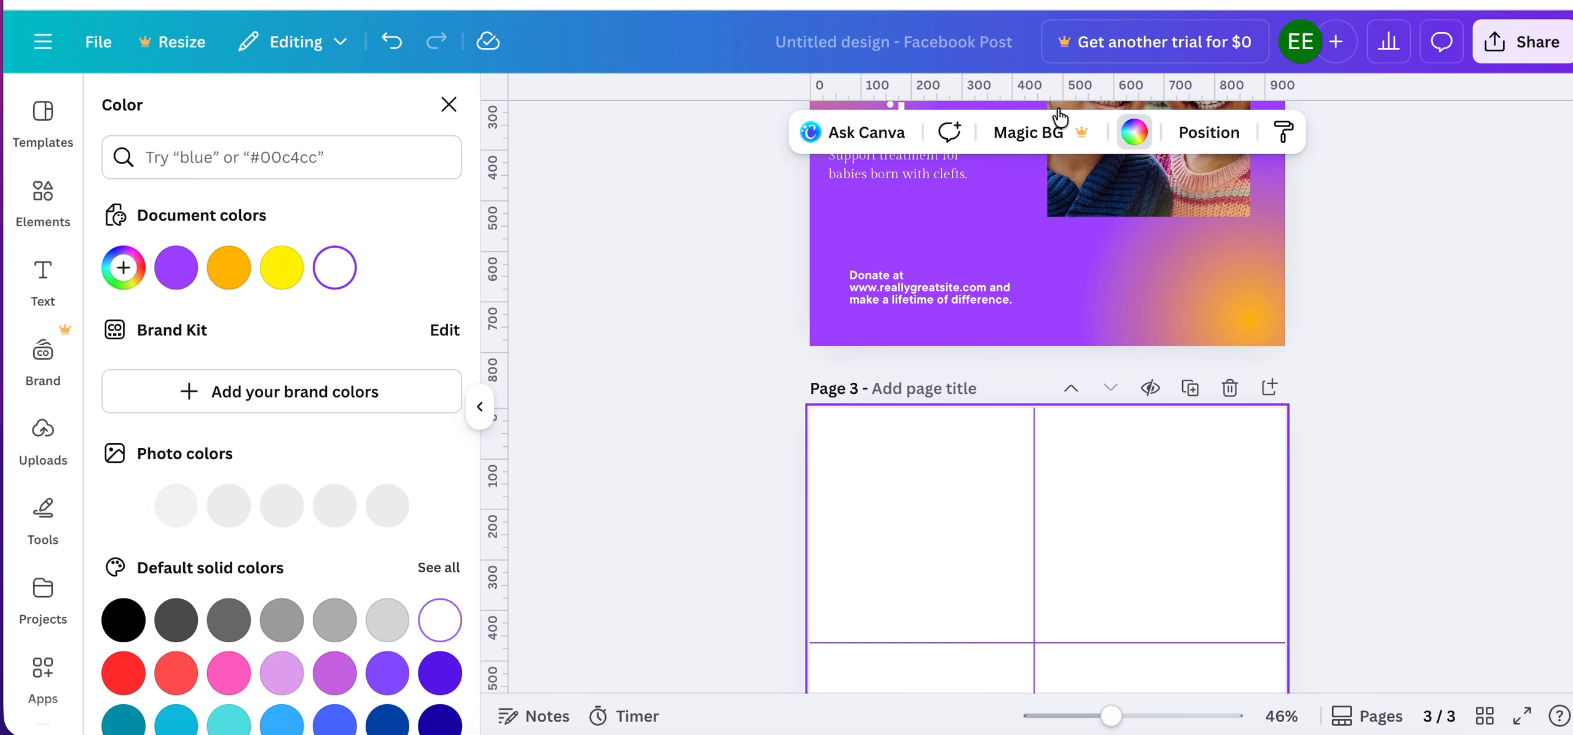
left_click(191, 279)
Copy the headline group's style from page 1 again and apply it to the purple background of page 3.
scroll(870, 499, "up", 10)
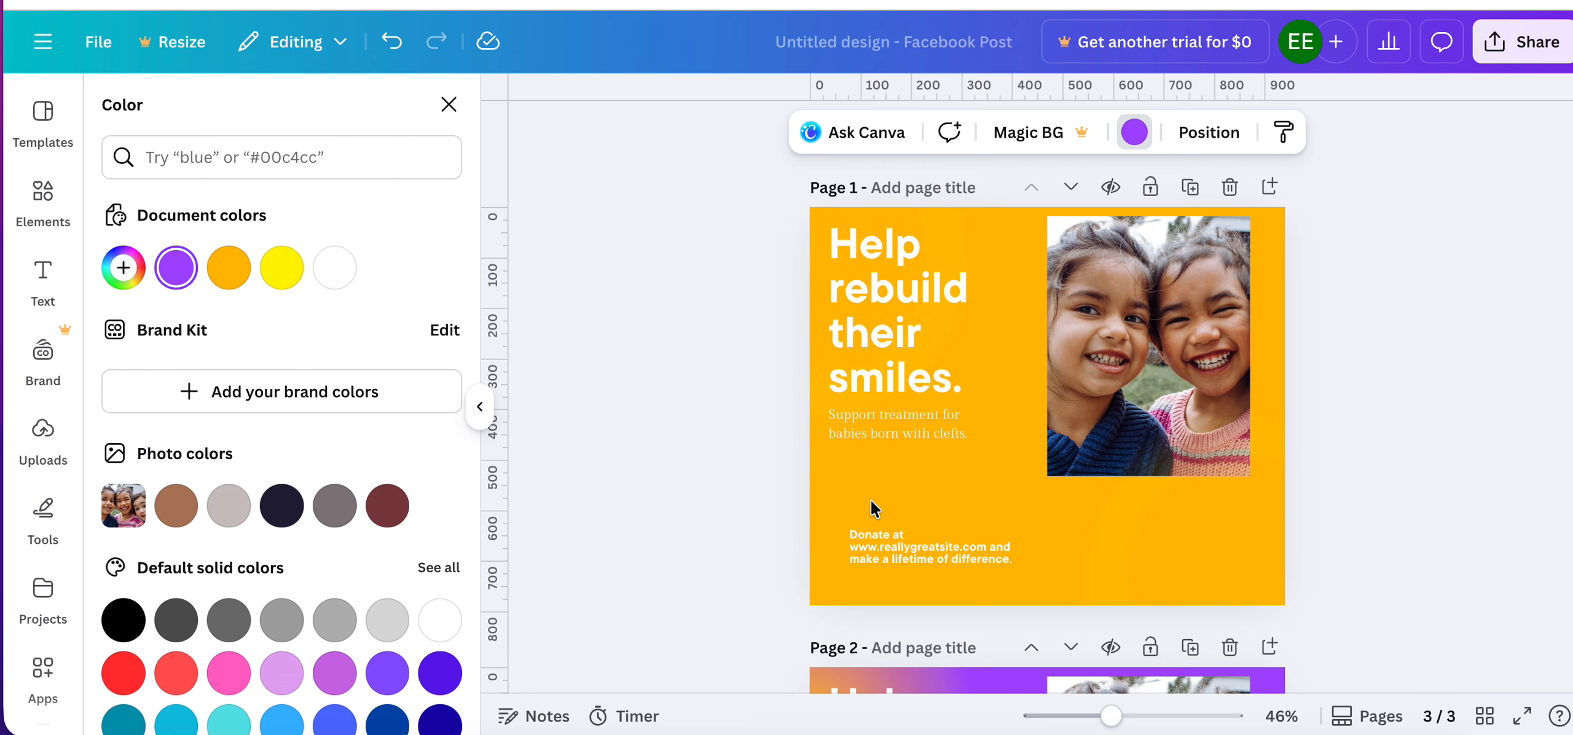
left_click(899, 322)
left_click(1543, 132)
scroll(1005, 397, "down", 5)
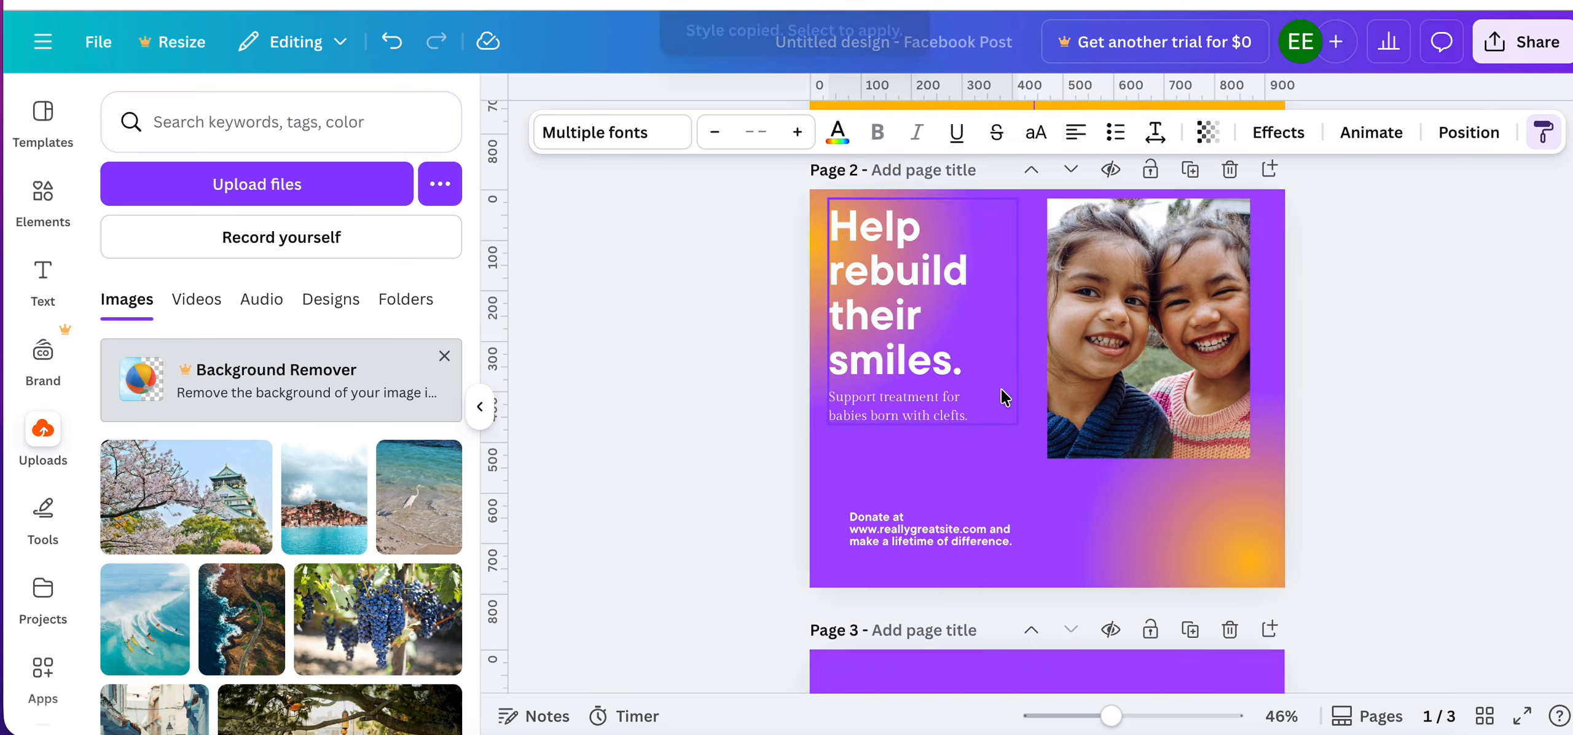
scroll(1004, 397, "down", 5)
left_click(943, 354)
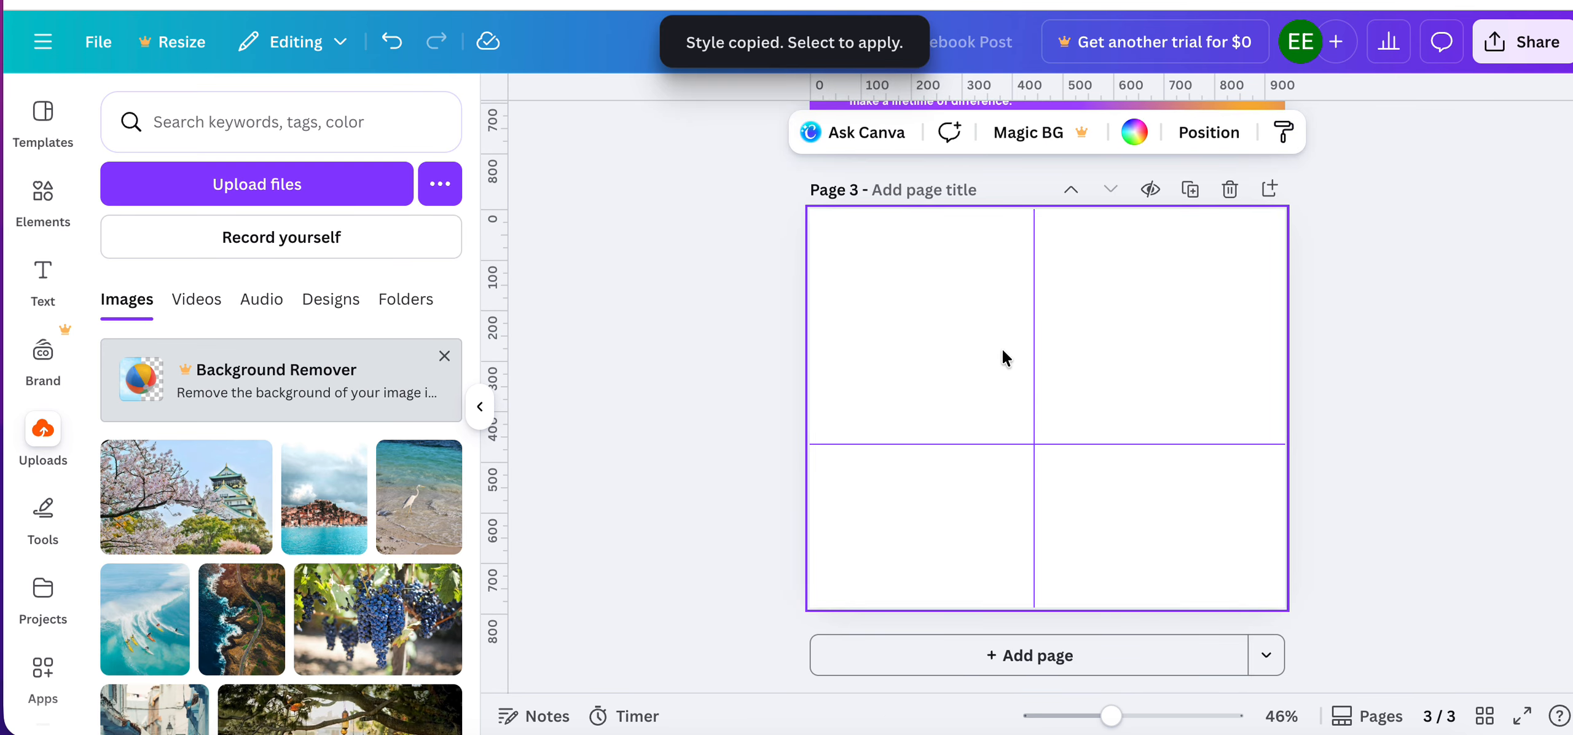
Paste the copied post elements, including the headline group, photo, donation text and orange gradients, onto page 3.
scroll(946, 460, "up", 5)
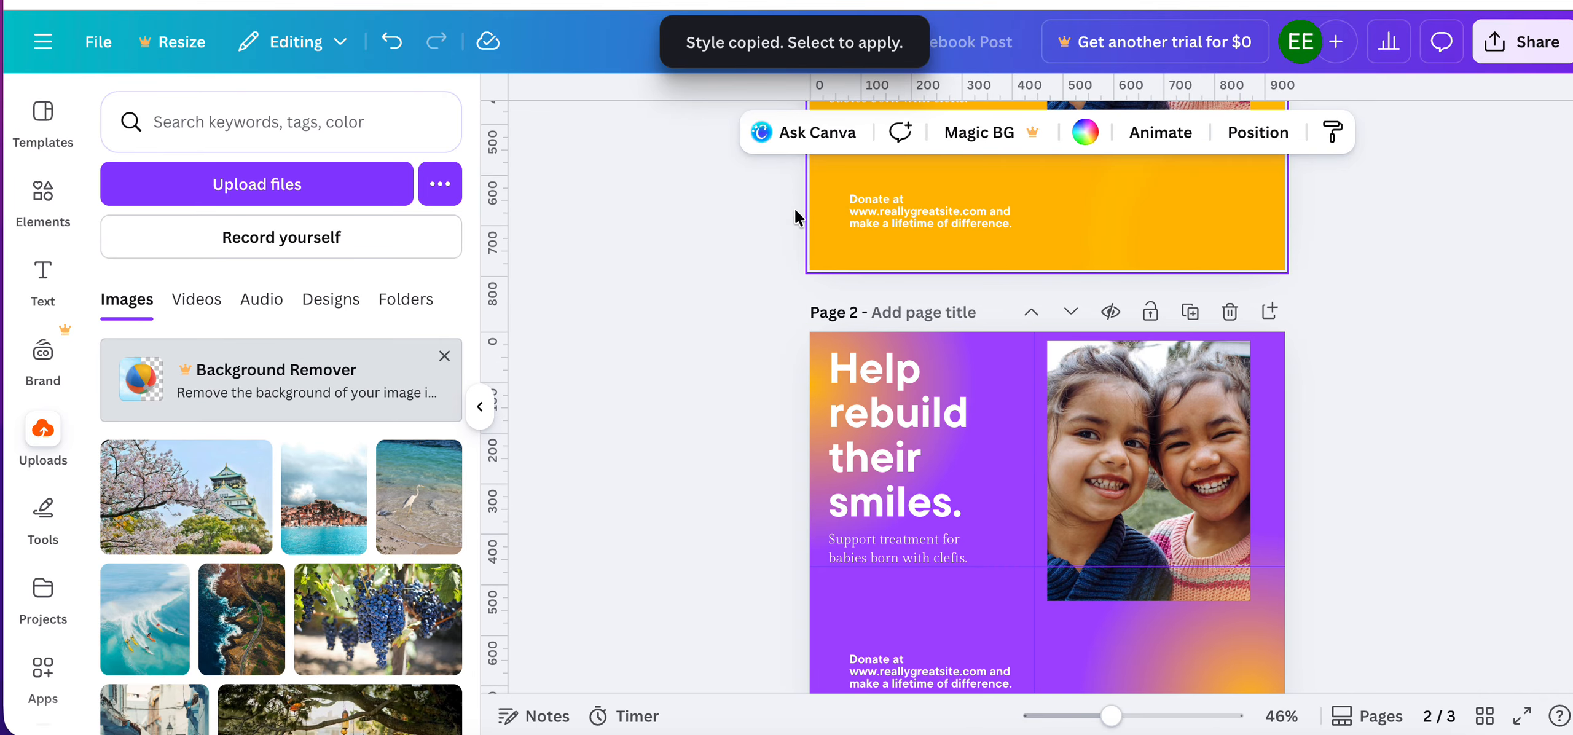
scroll(944, 295, "up", 4)
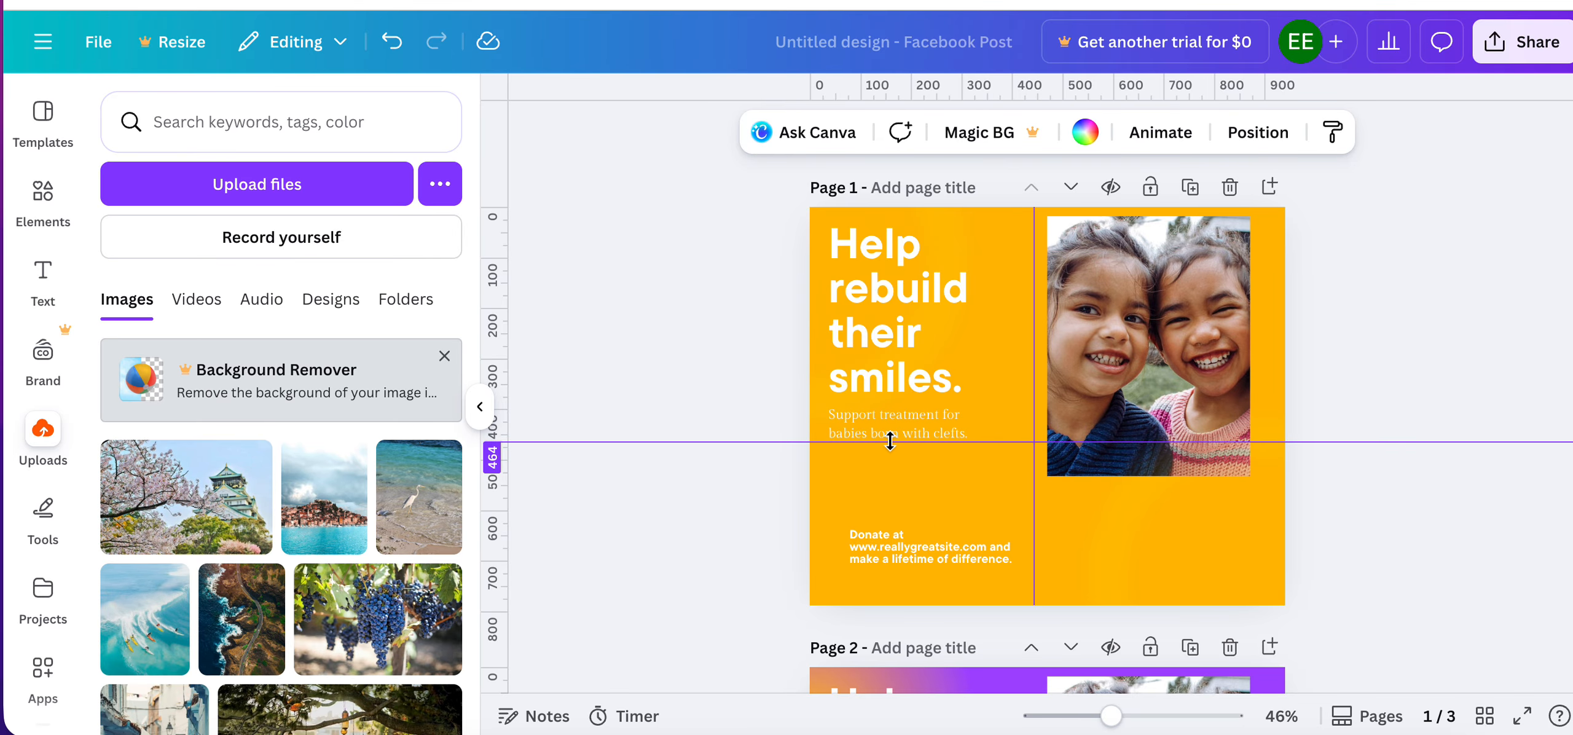
left_click_drag(889, 441, 890, 441)
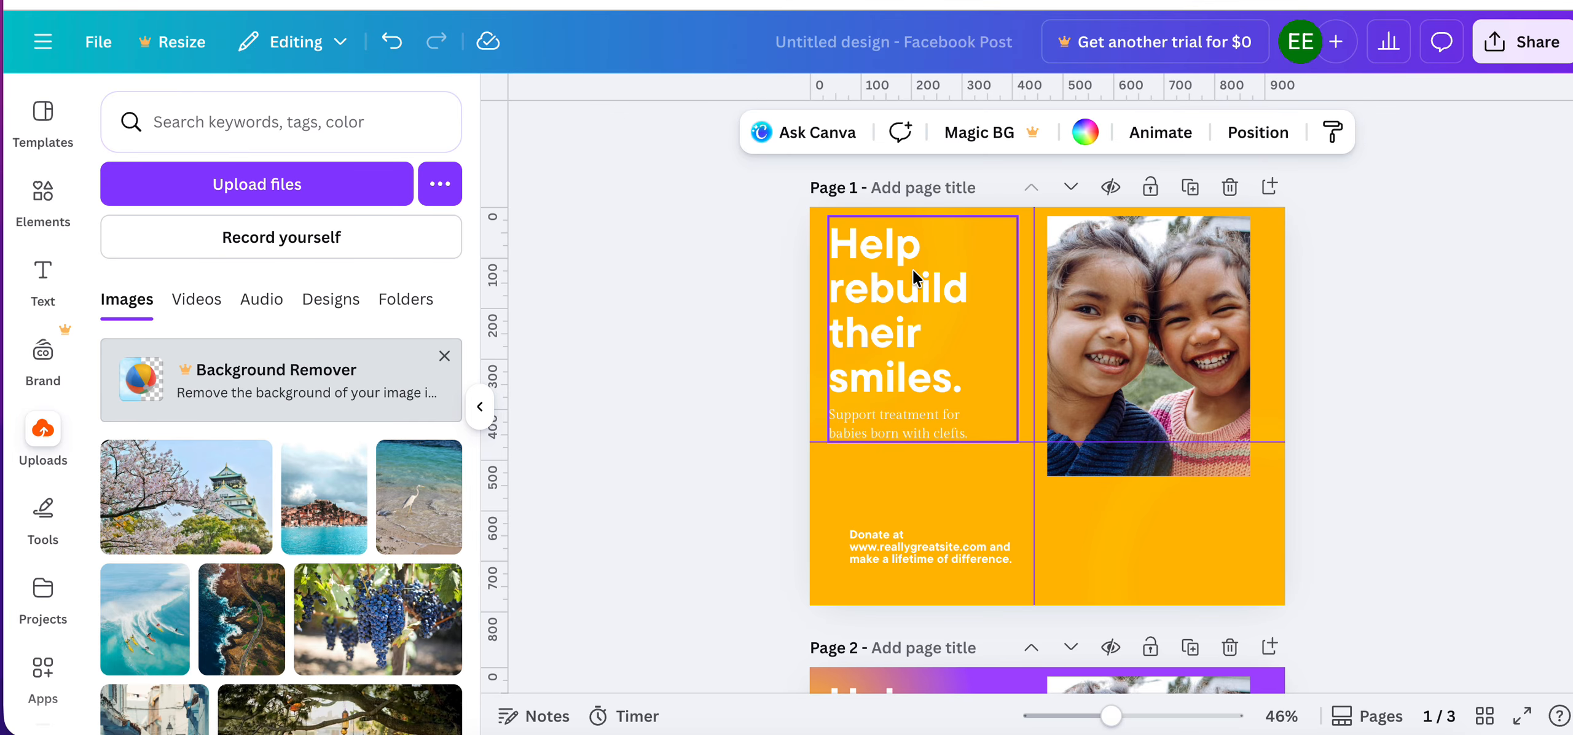
left_click(875, 271)
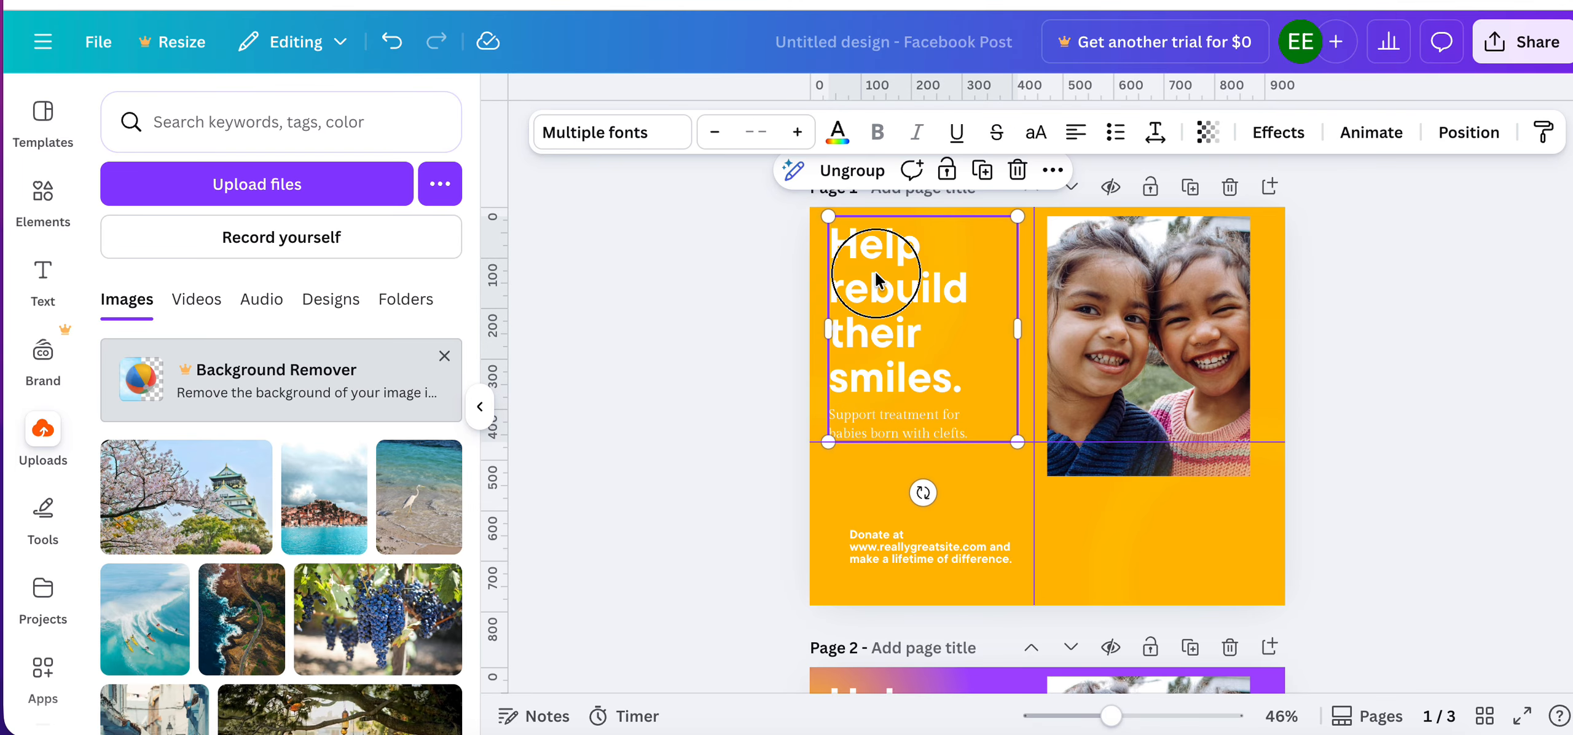
left_click(1092, 290, "shift")
left_click(923, 524)
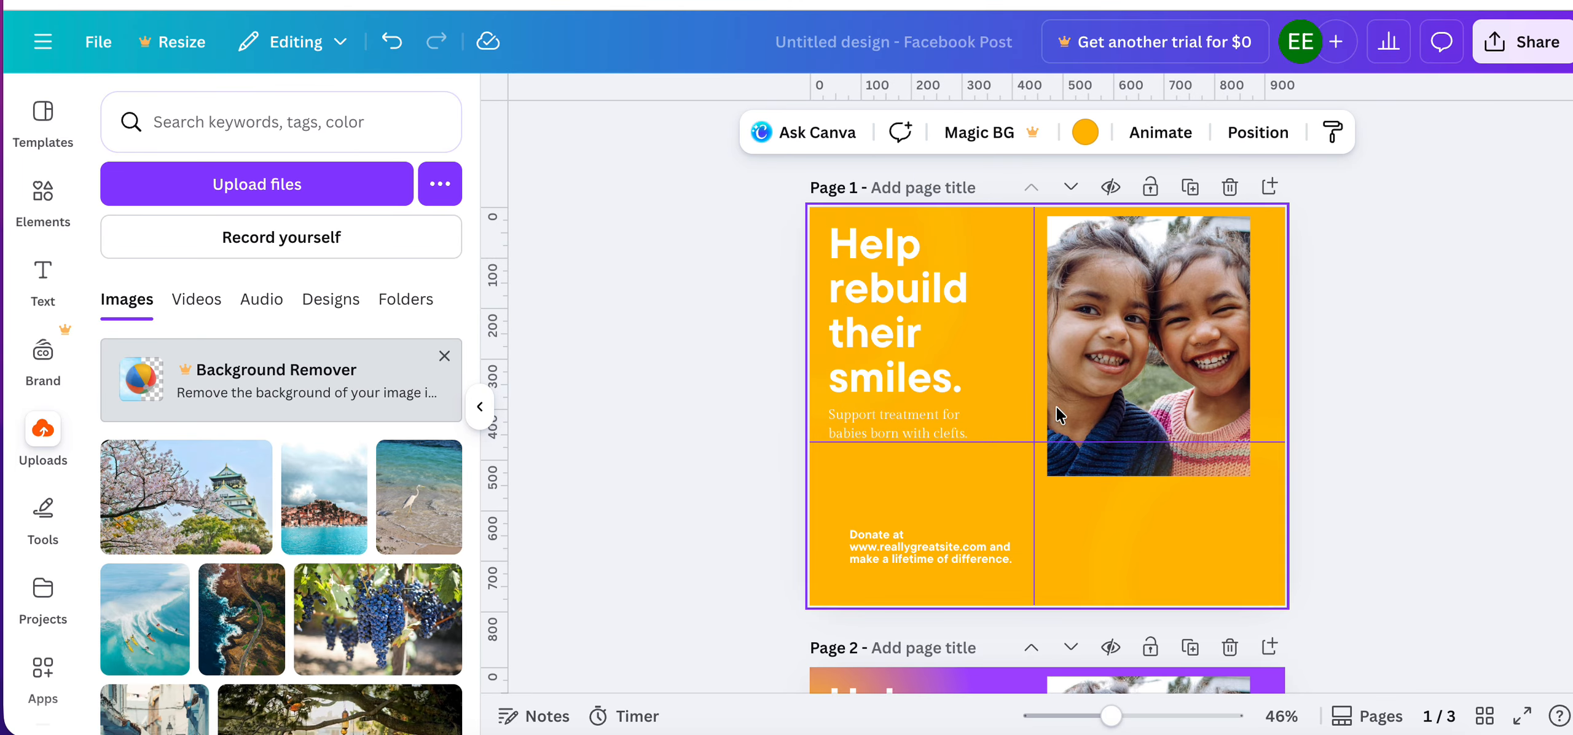
scroll(1007, 381, "down", 10)
key("ctrl+v")
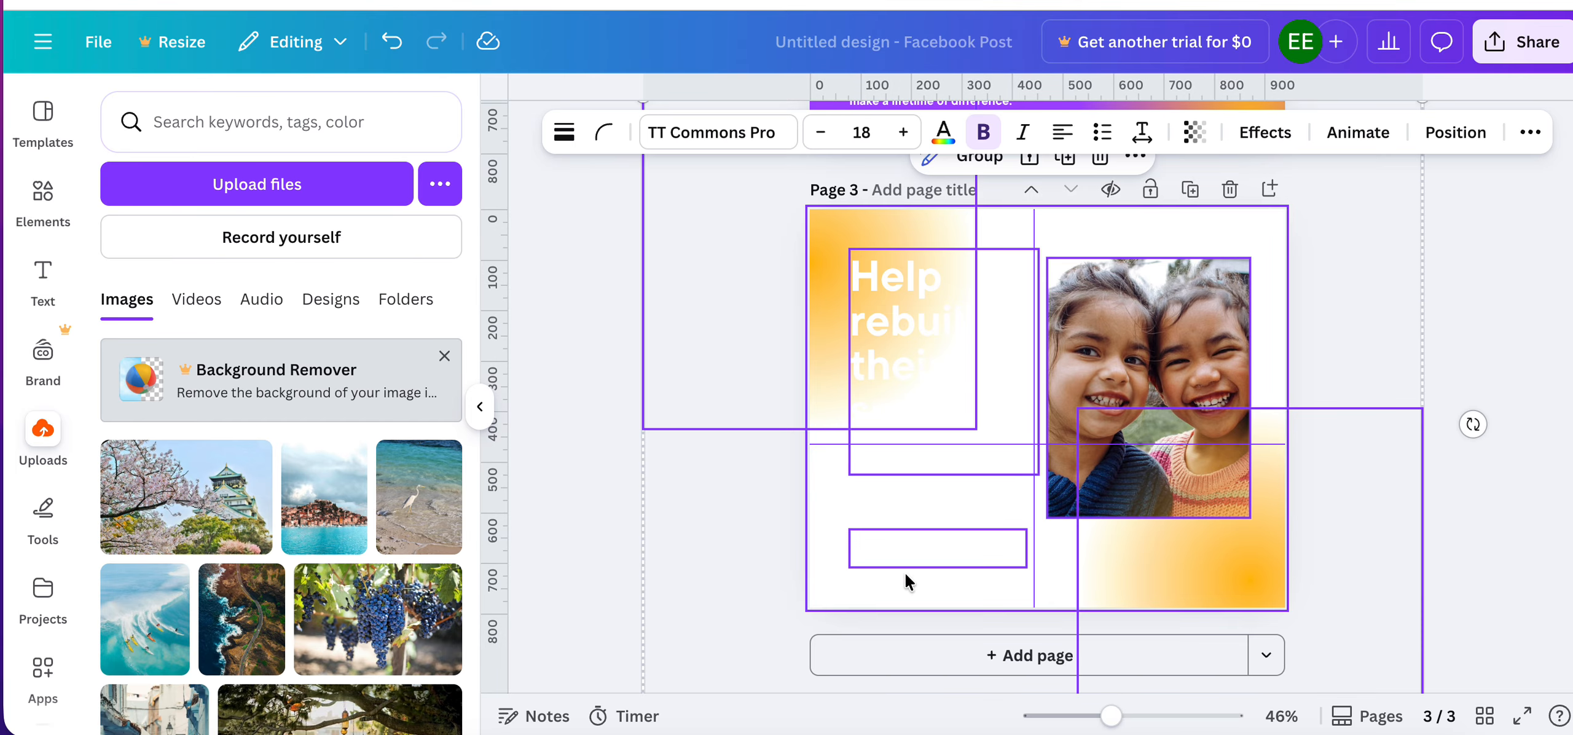
left_click(650, 533)
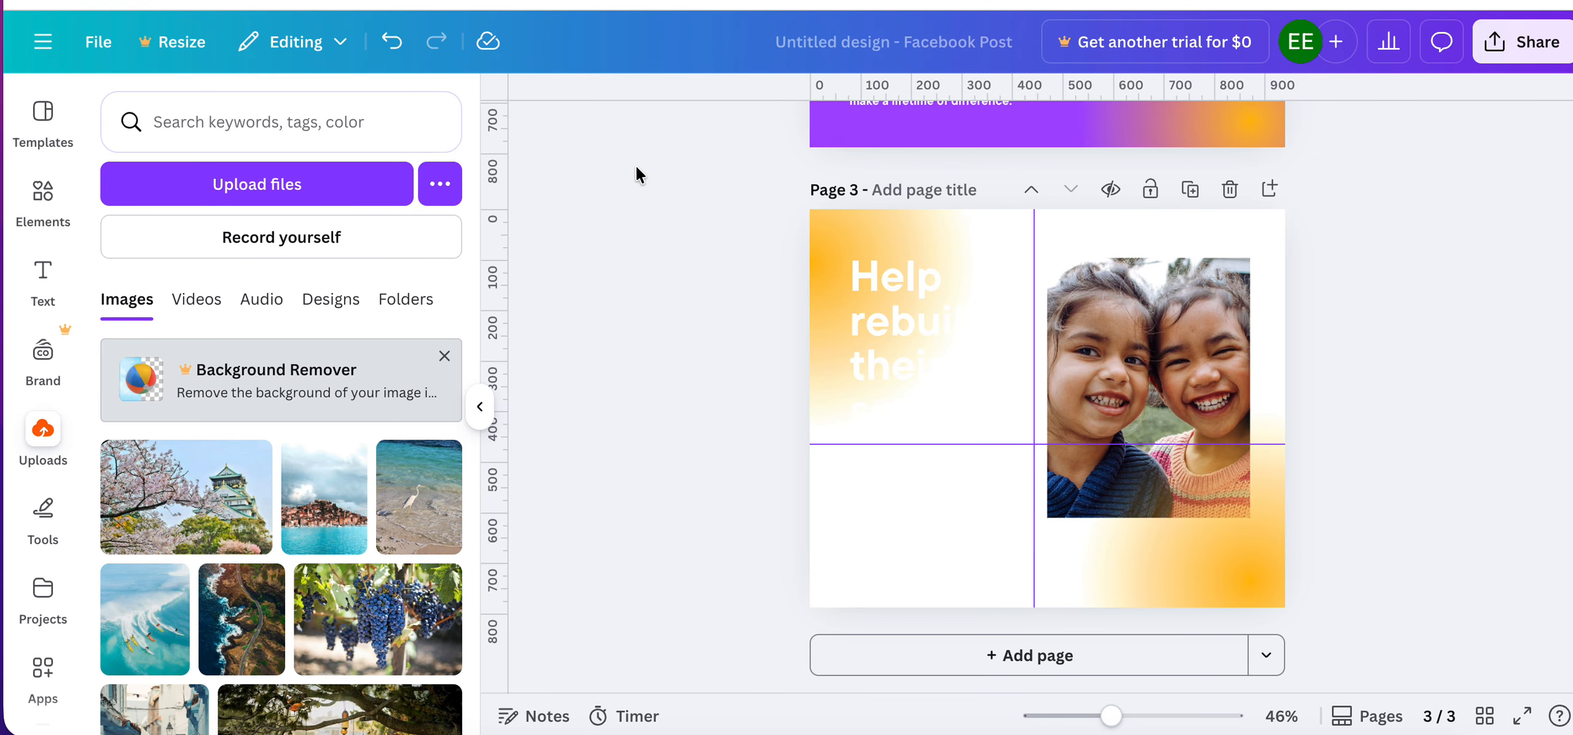
Hide rulers and guides in the design.
scroll(633, 286, "up", 10)
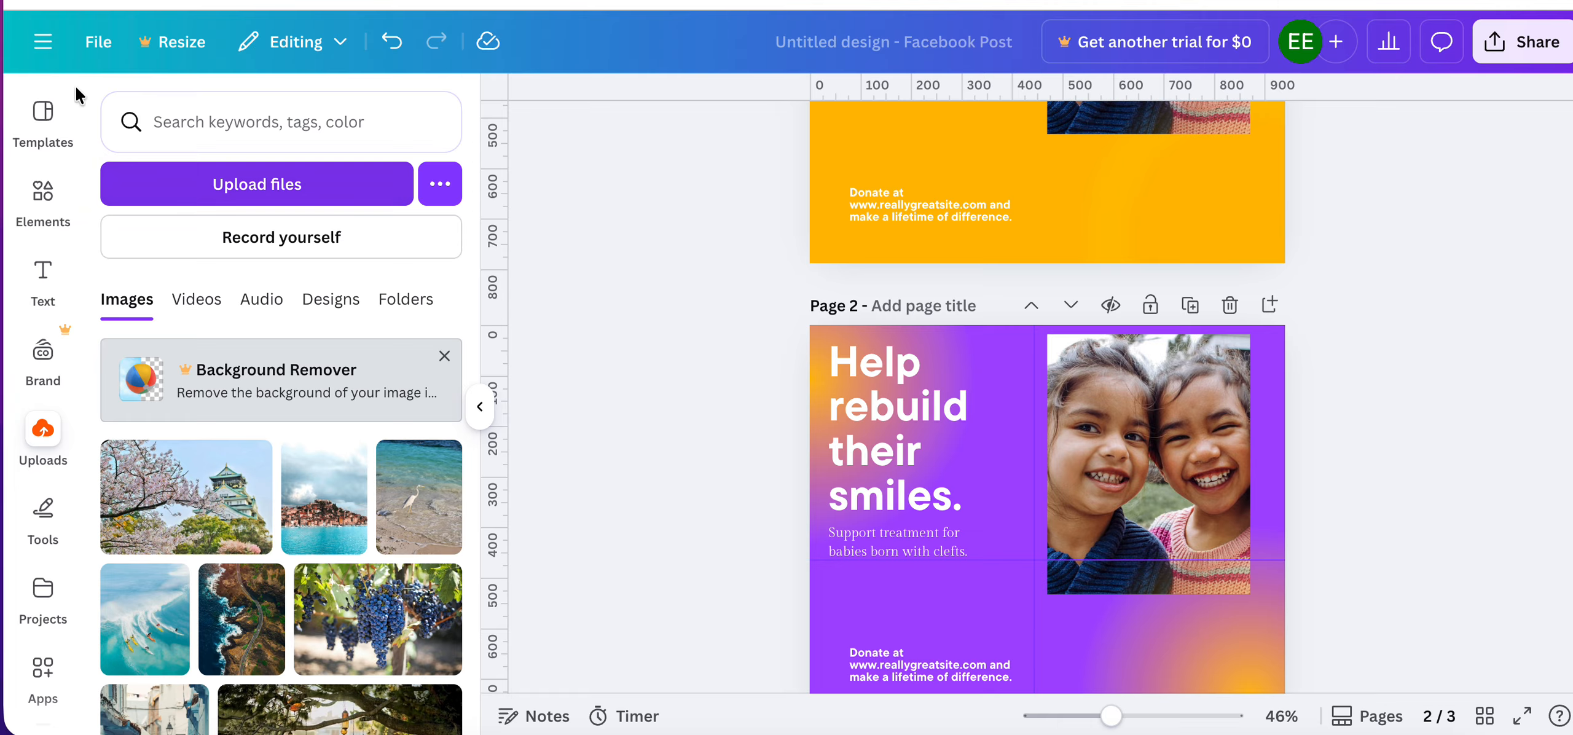
left_click(106, 48)
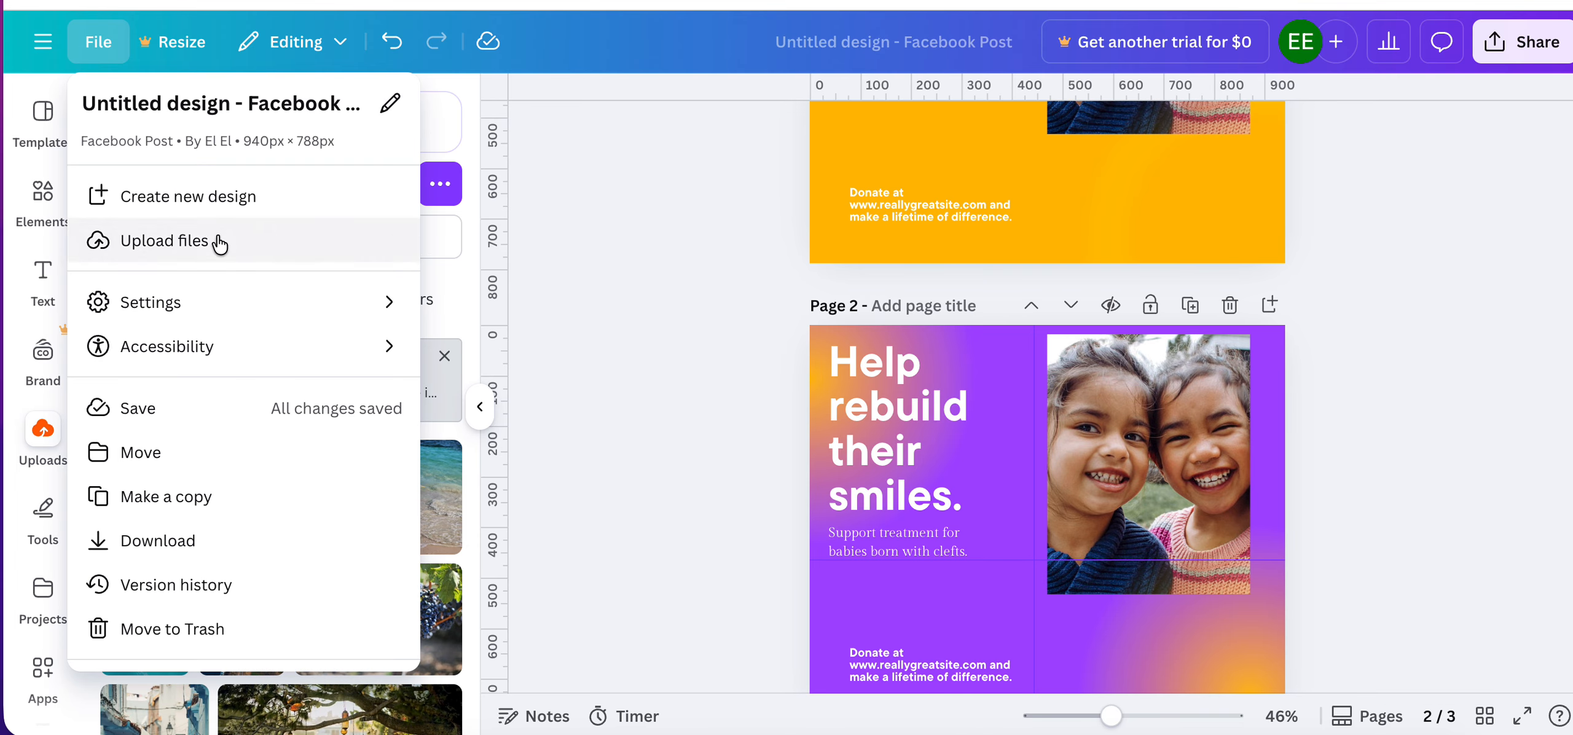
mouse_move(368, 310)
left_click(511, 270)
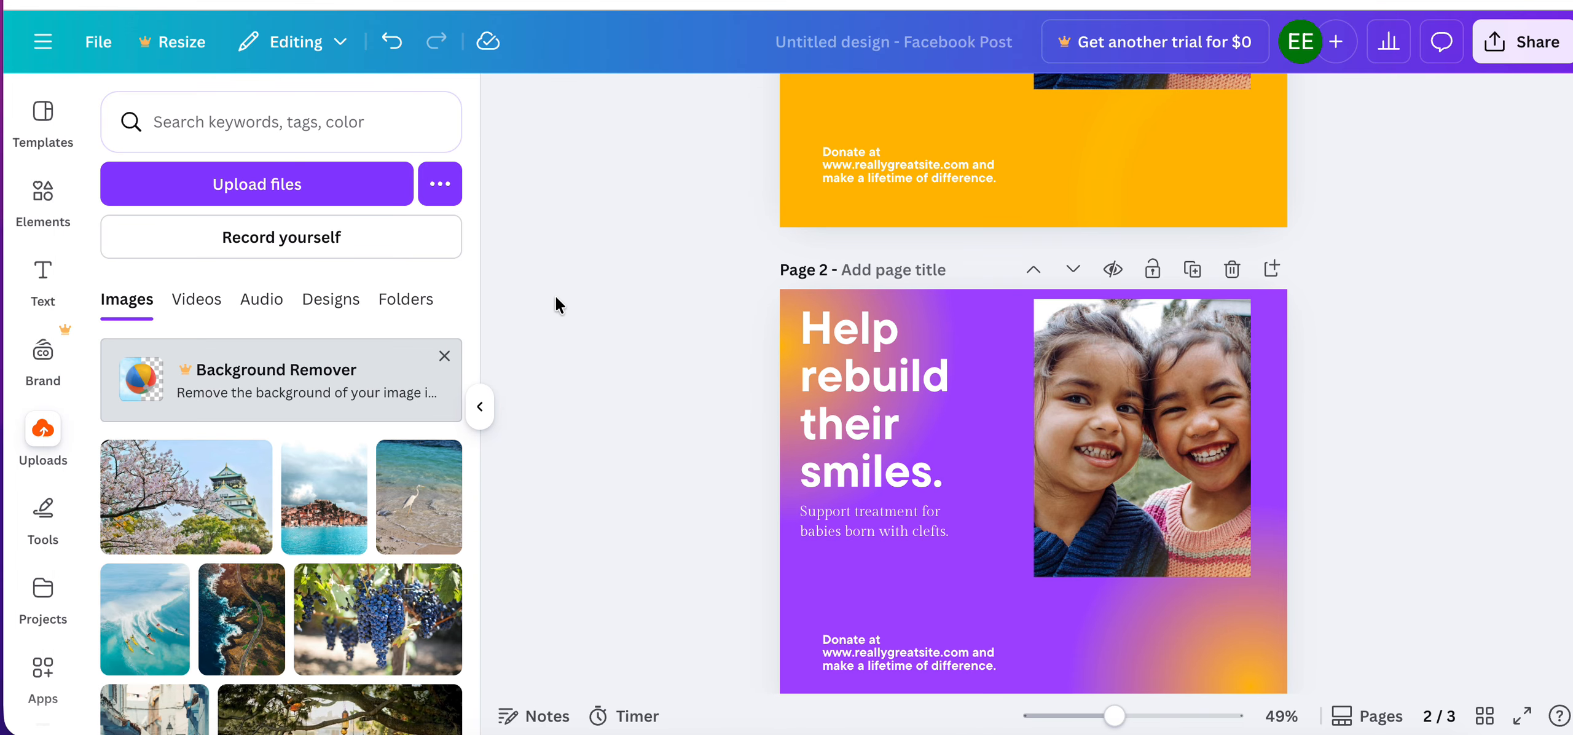
Set the background of page 1 to the custom pink color #FF008F.
scroll(936, 288, "up", 5)
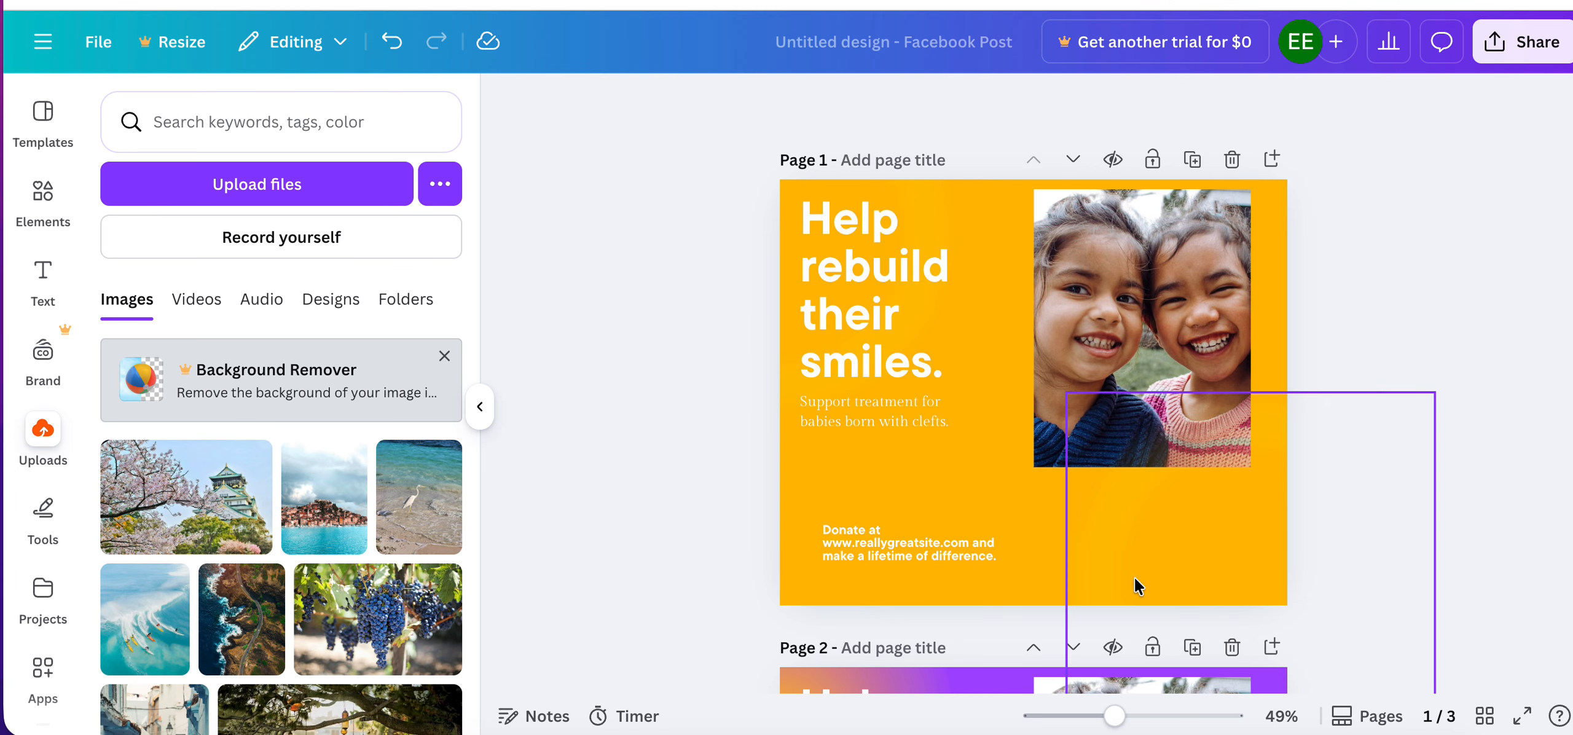
left_click(938, 463)
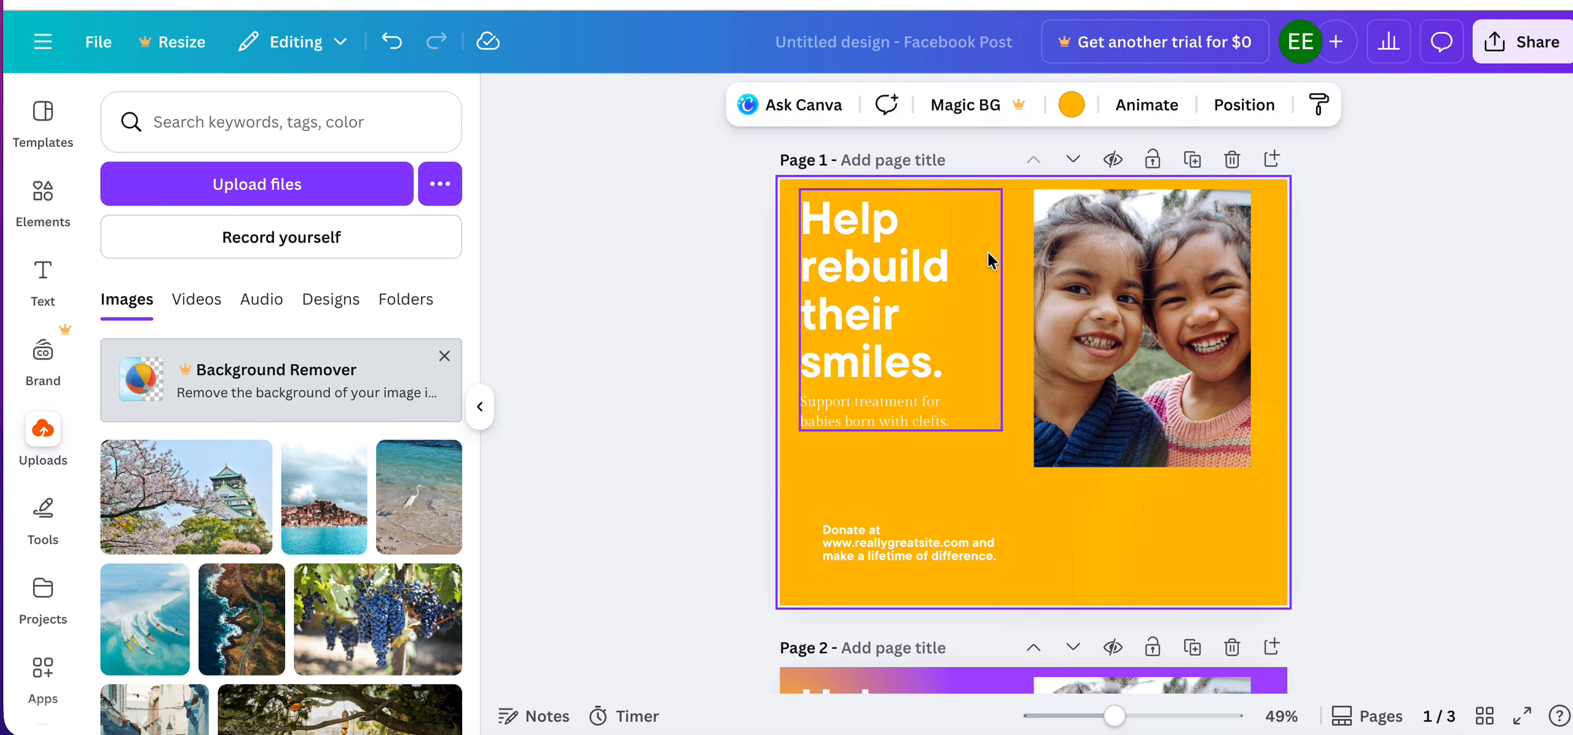
left_click(1071, 104)
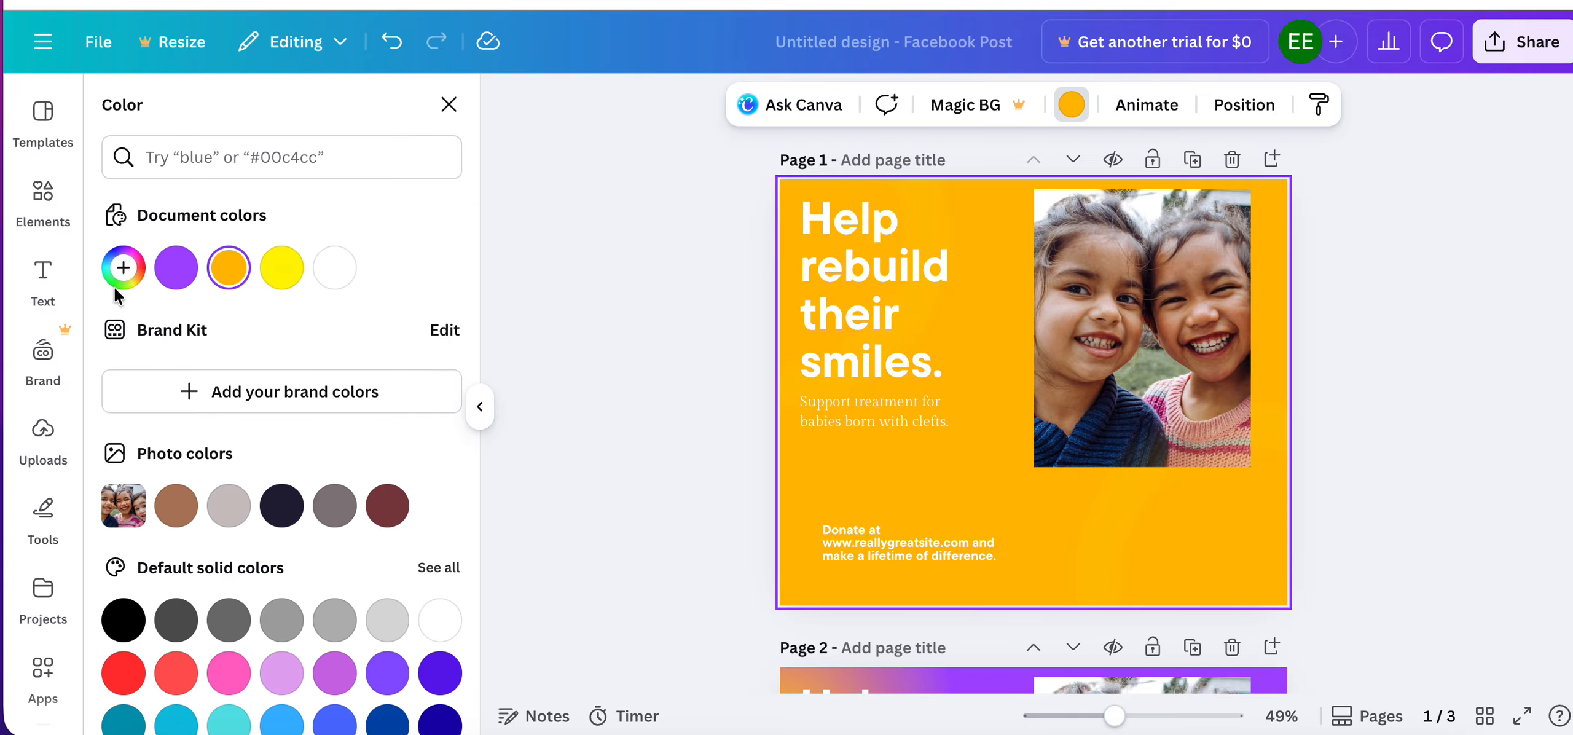
left_click(123, 267)
left_click(252, 559)
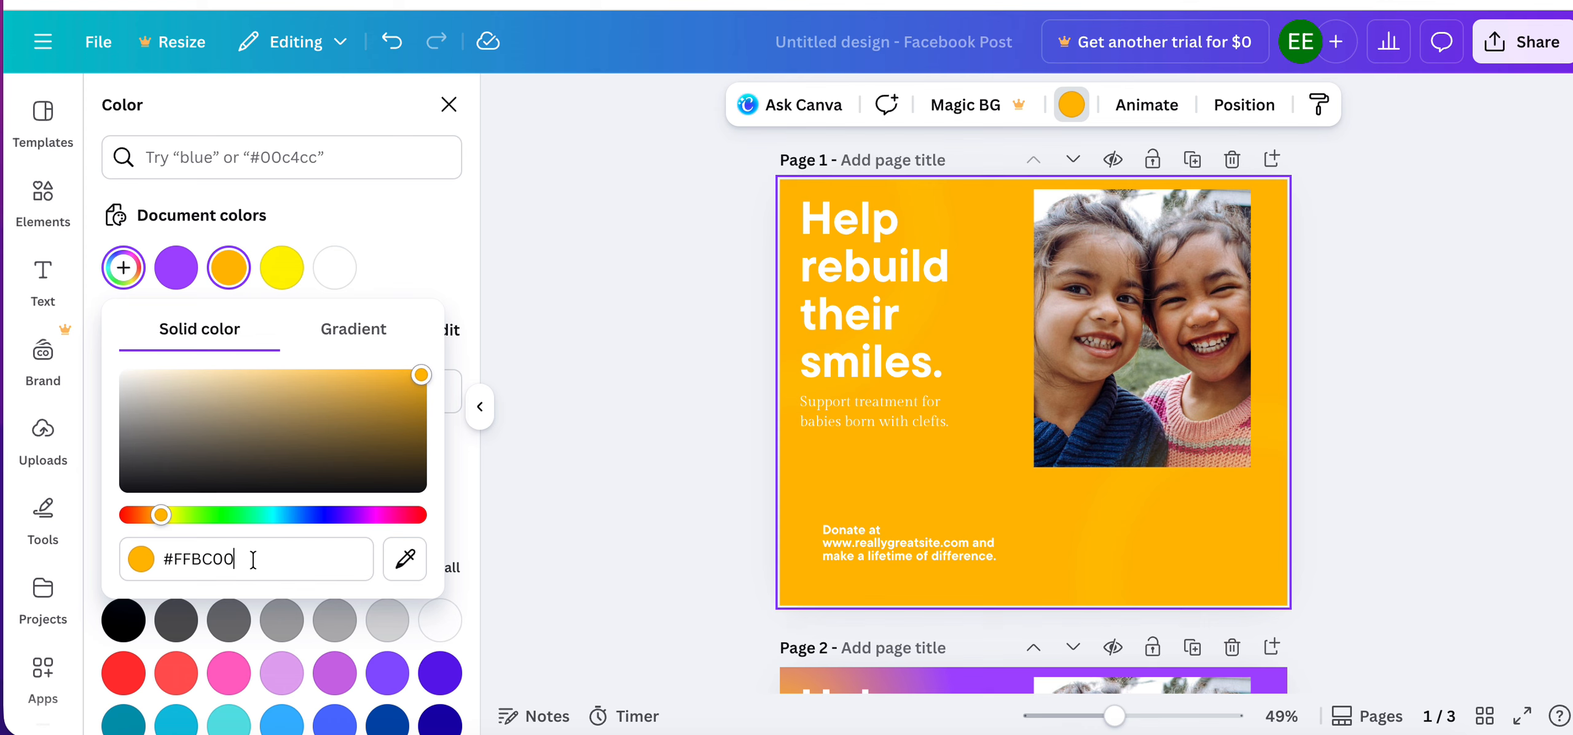
key("BackSpace")
key("BackSpace")
key("BackSpace")
key("BackSpace")
key("BackSpace")
type("FF08F")
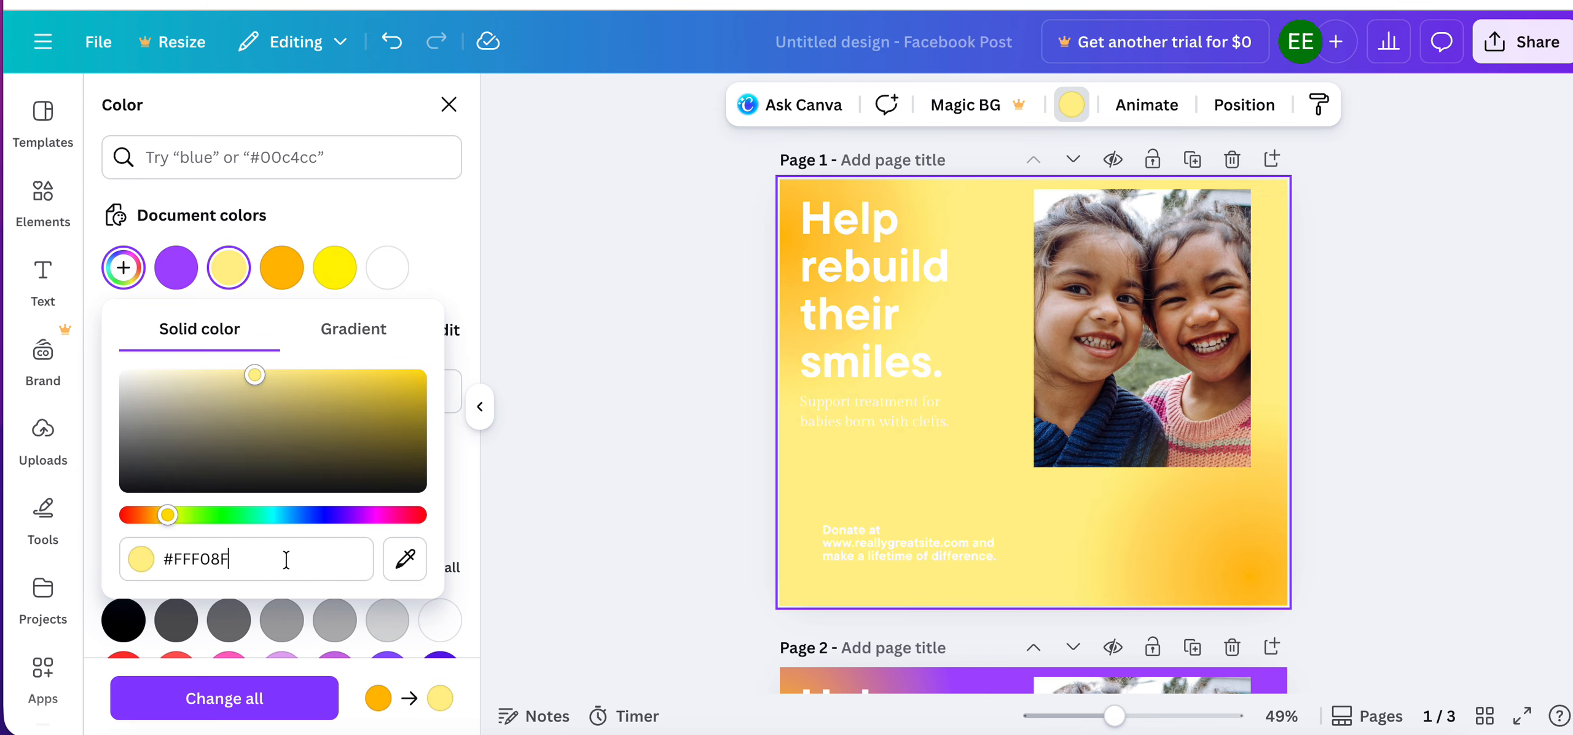
key("BackSpace")
key("BackSpace")
key("BackSpace")
key("BackSpace")
key("BackSpace")
key("BackSpace")
type("FF00")
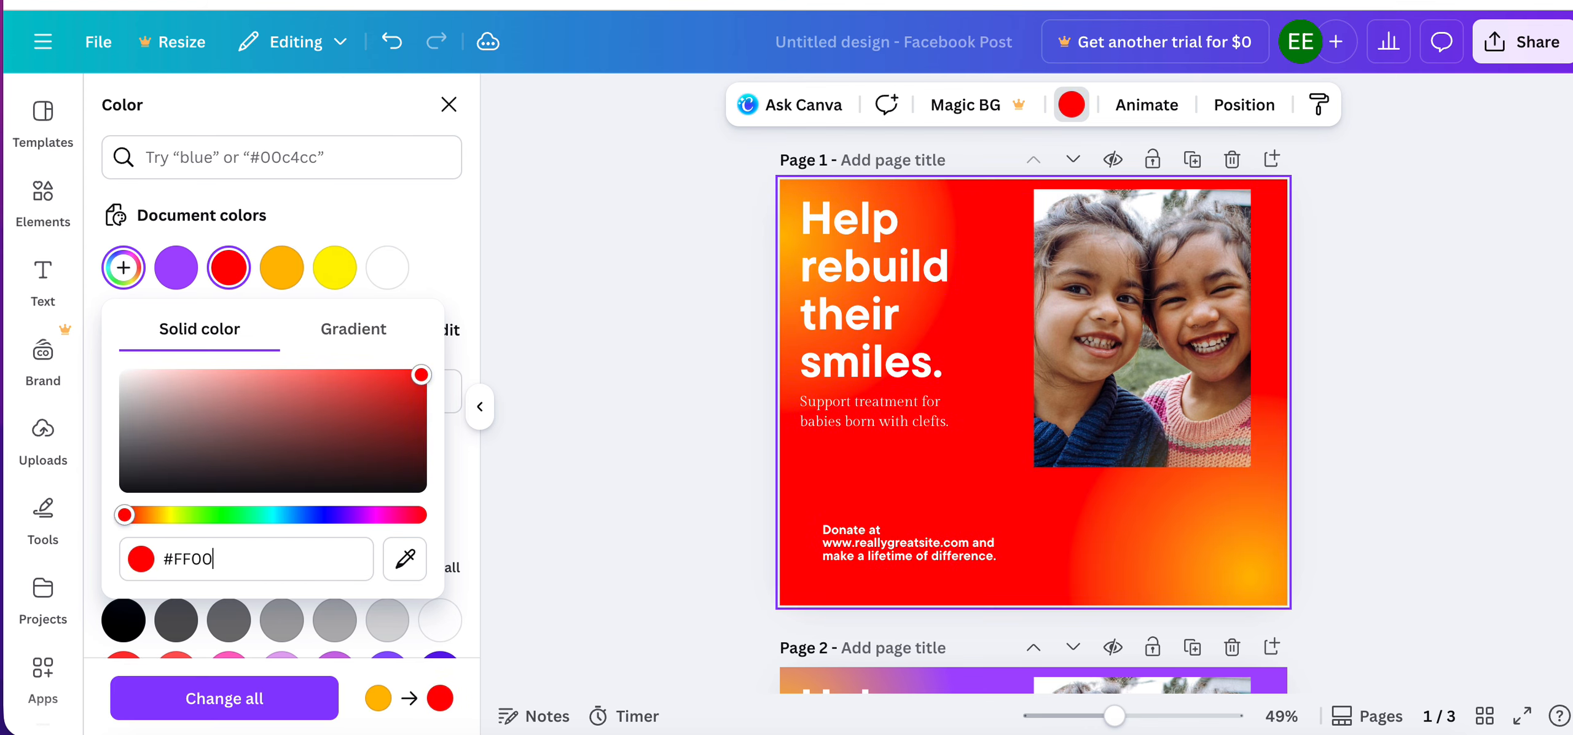
type("8F")
left_click(445, 248)
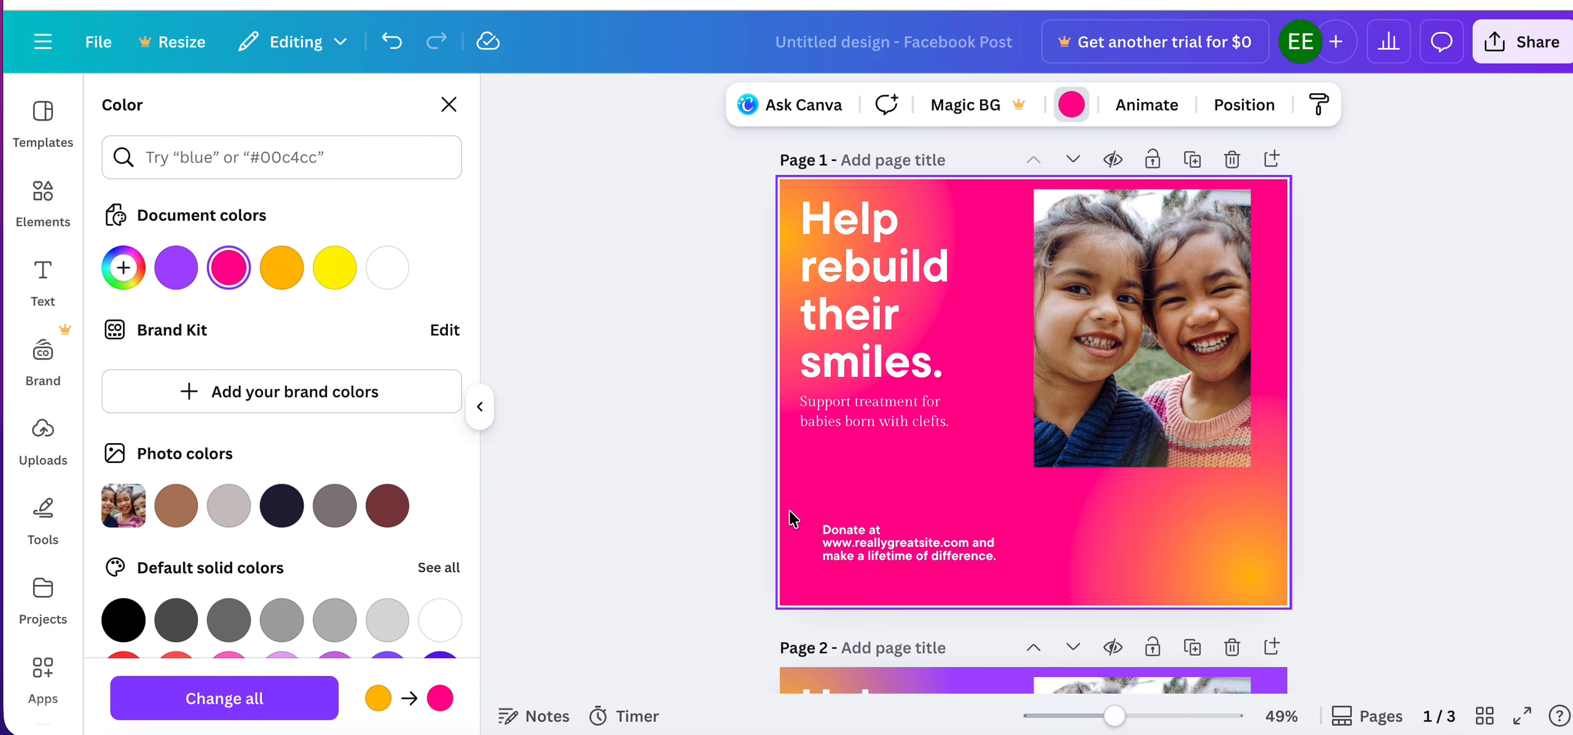
Lock the background of page 1, then open the color options for its photo.
right_click(803, 484)
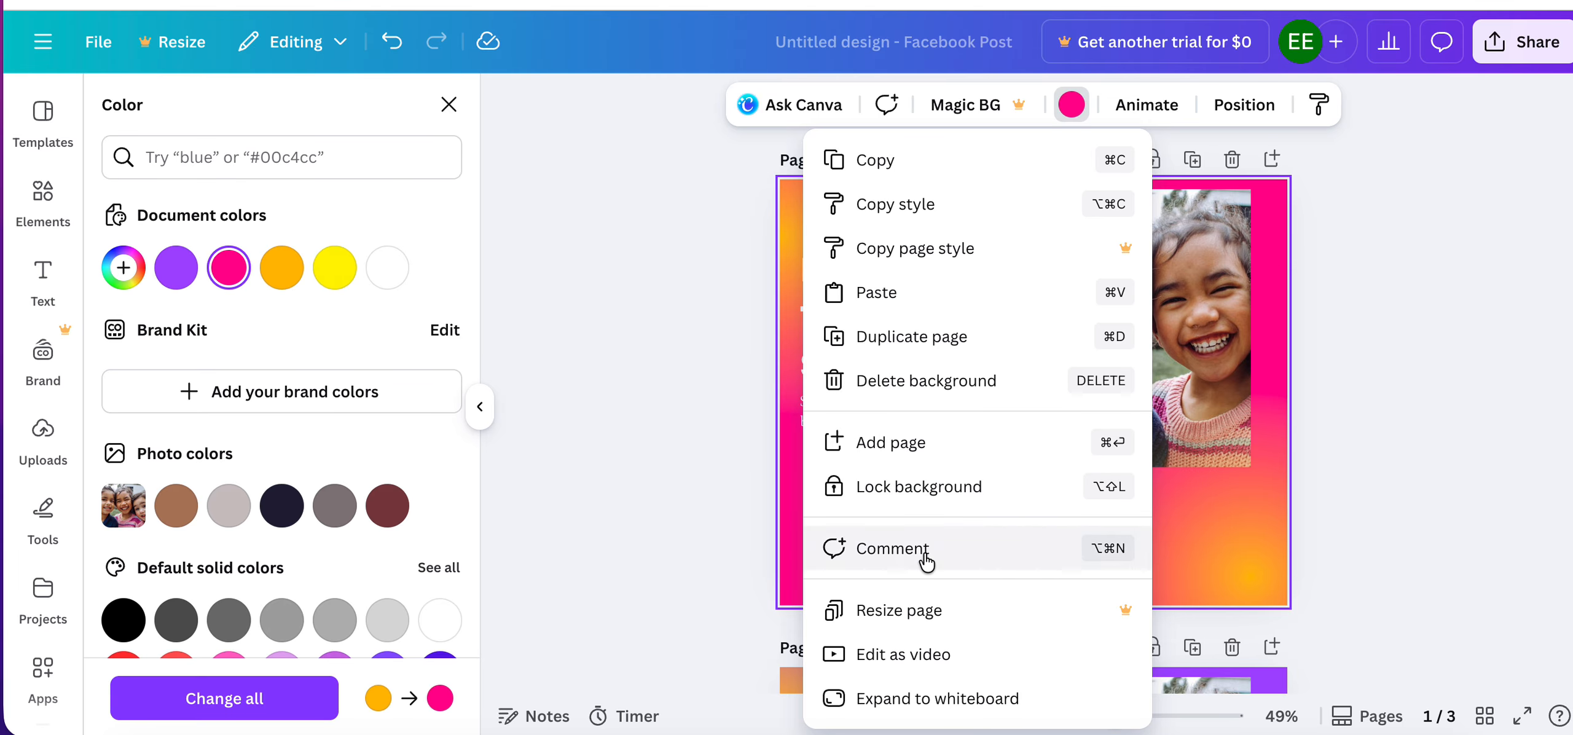
left_click(946, 495)
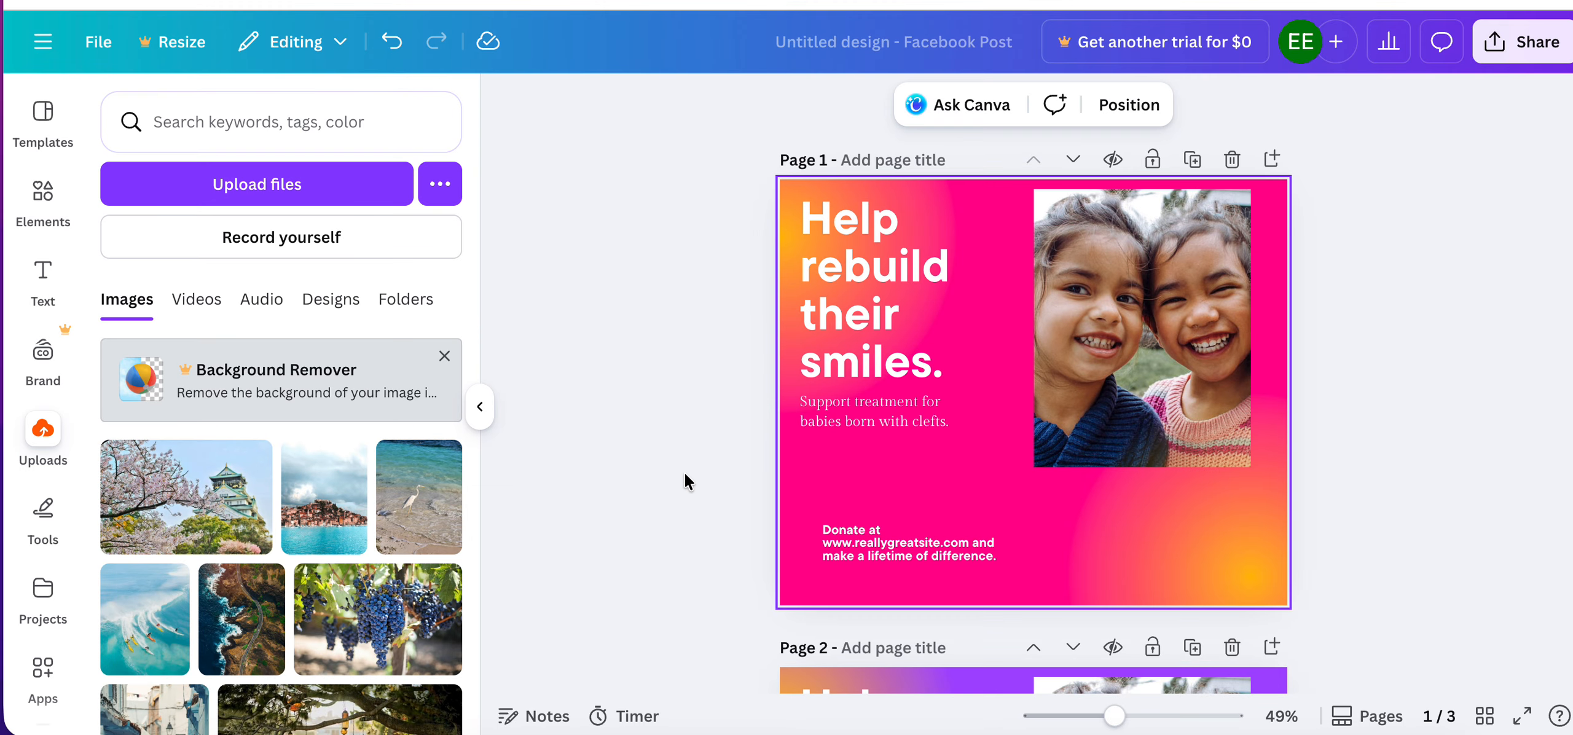
left_click(1106, 336)
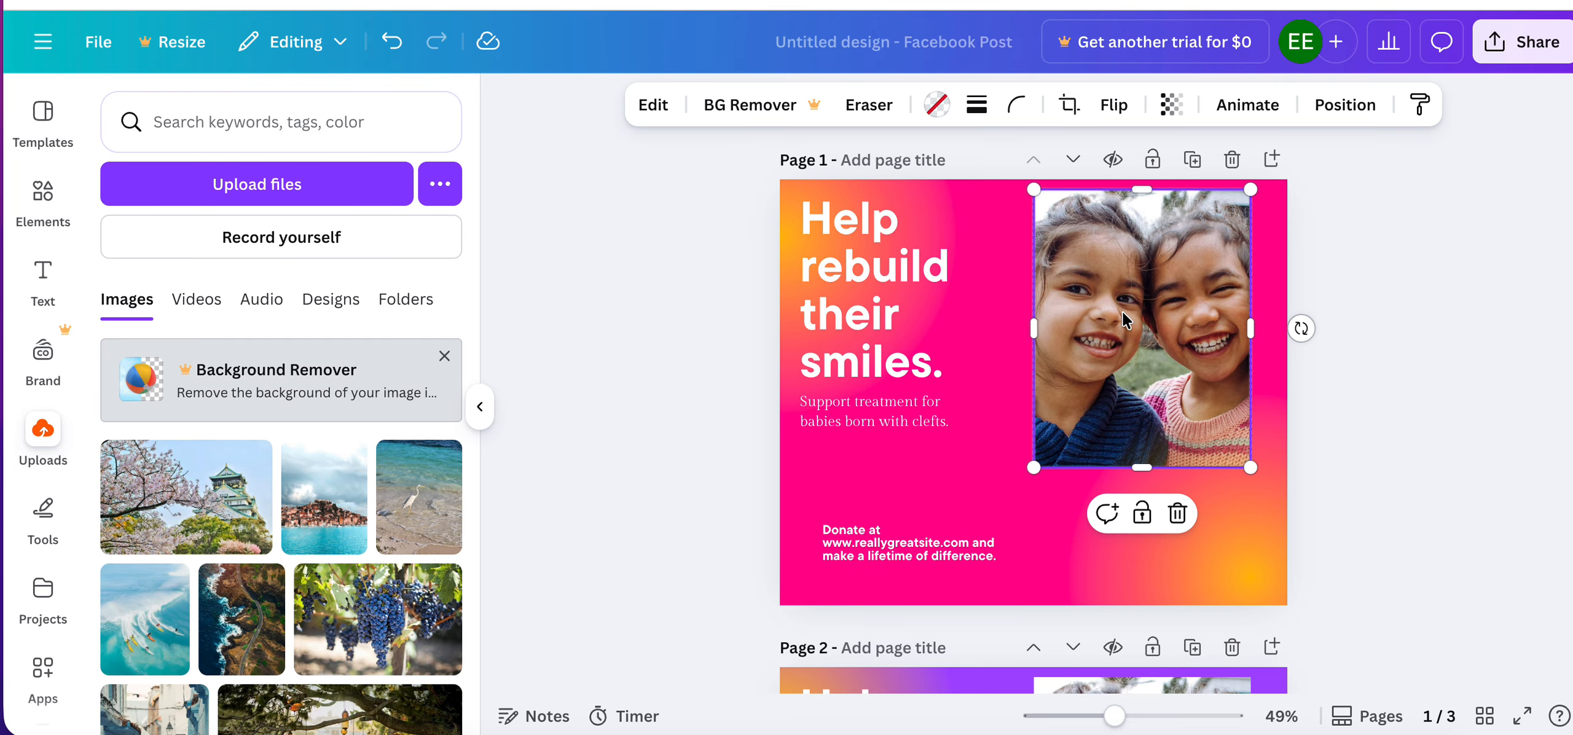
left_click(936, 105)
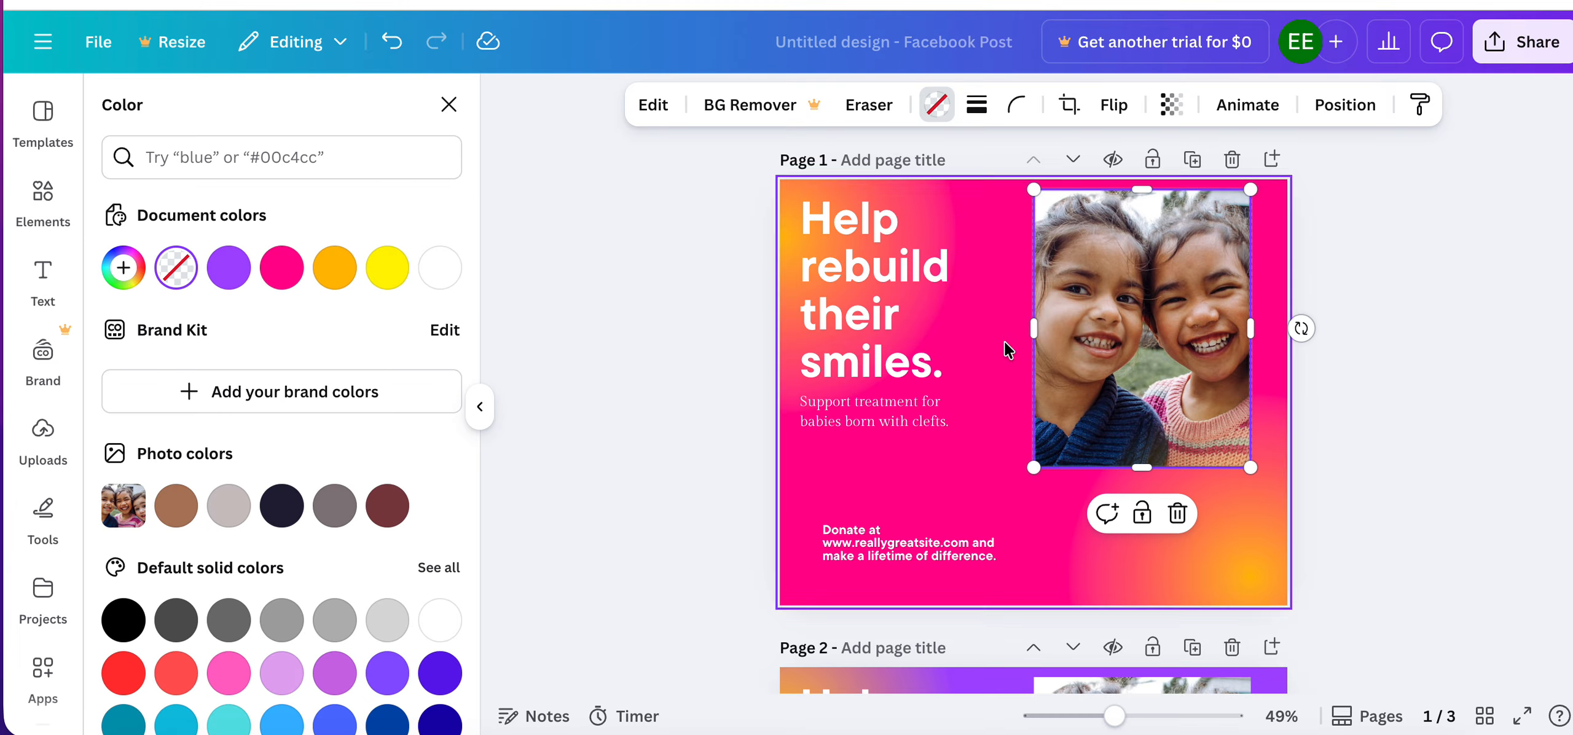
Delete the photo of the two children and its empty frame from page 2.
scroll(965, 440, "down", 7)
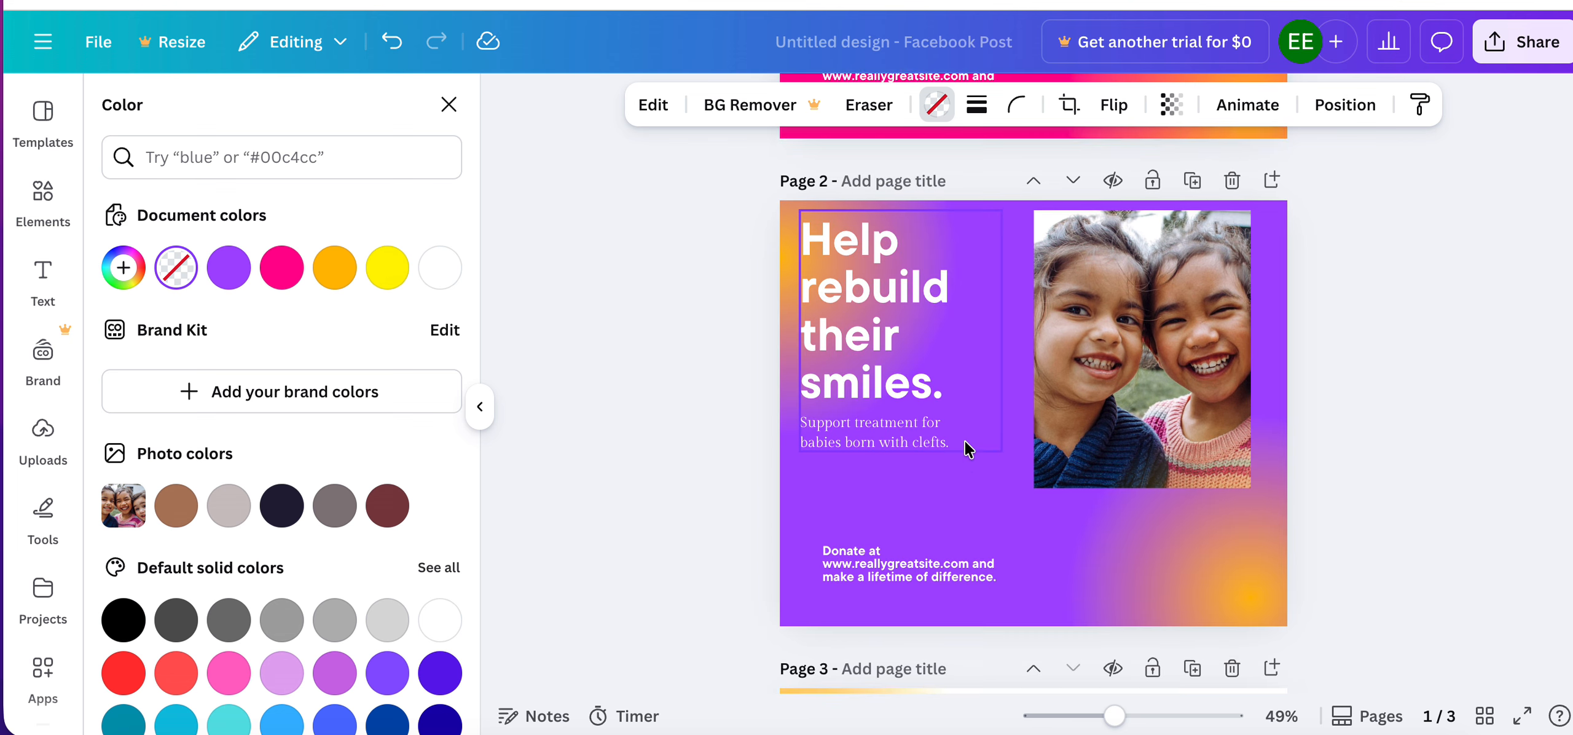
left_click(1123, 340)
key("Delete")
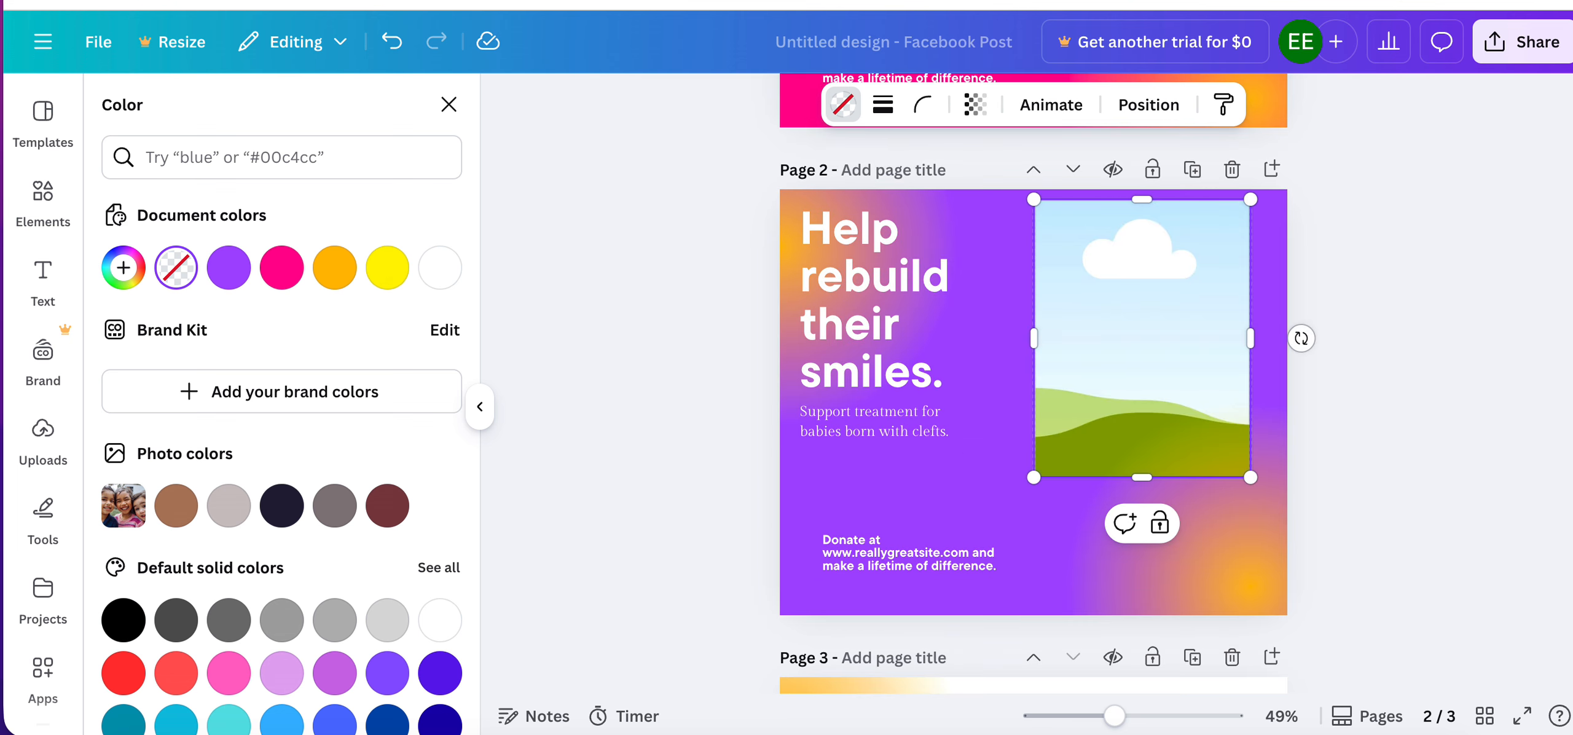
key("Delete")
Widen the headline group on page 2 to the page's right edge and delete its "Support treatment" subtitle.
left_click(922, 285)
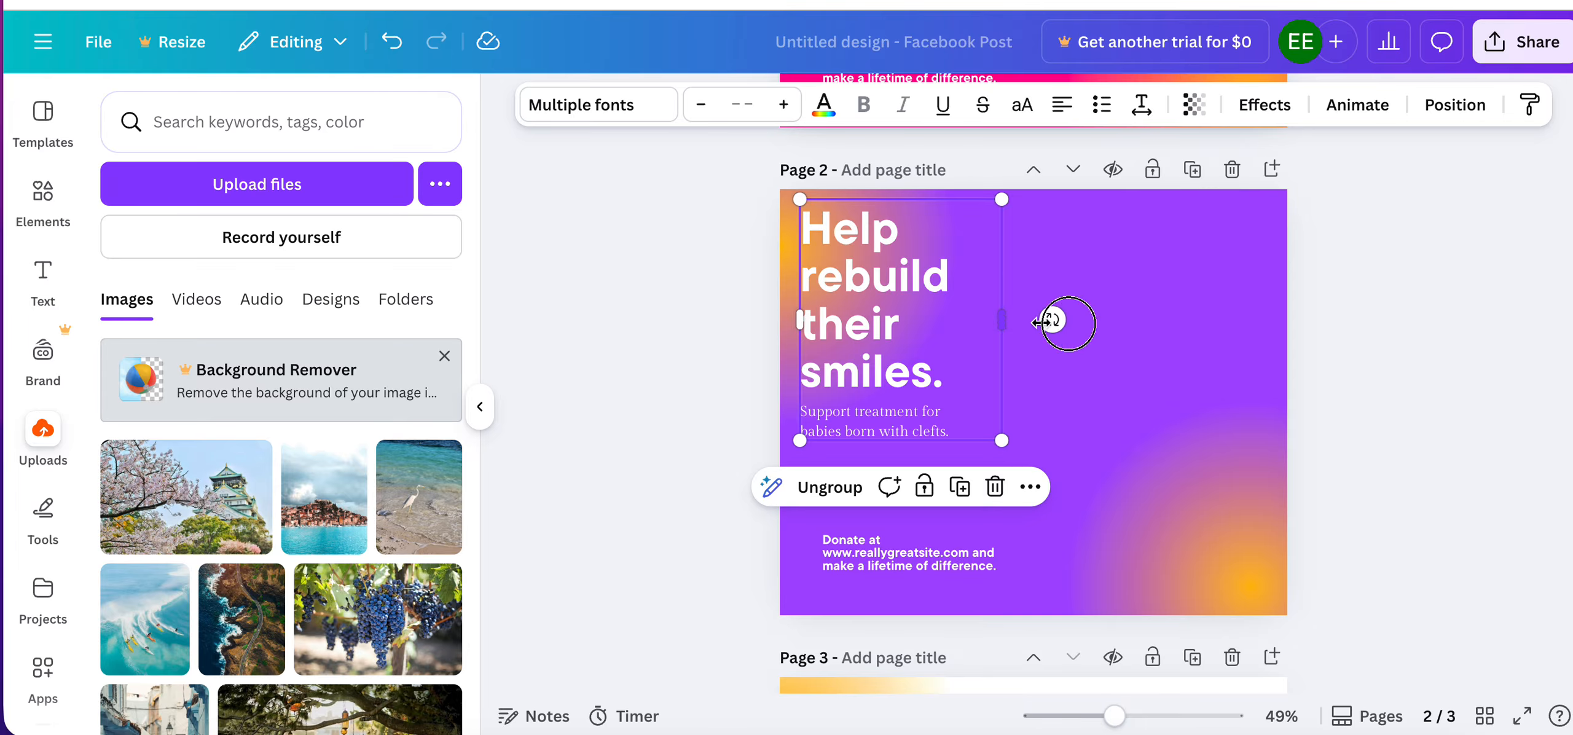
left_click_drag(1041, 321, 1285, 326)
left_click(1087, 315)
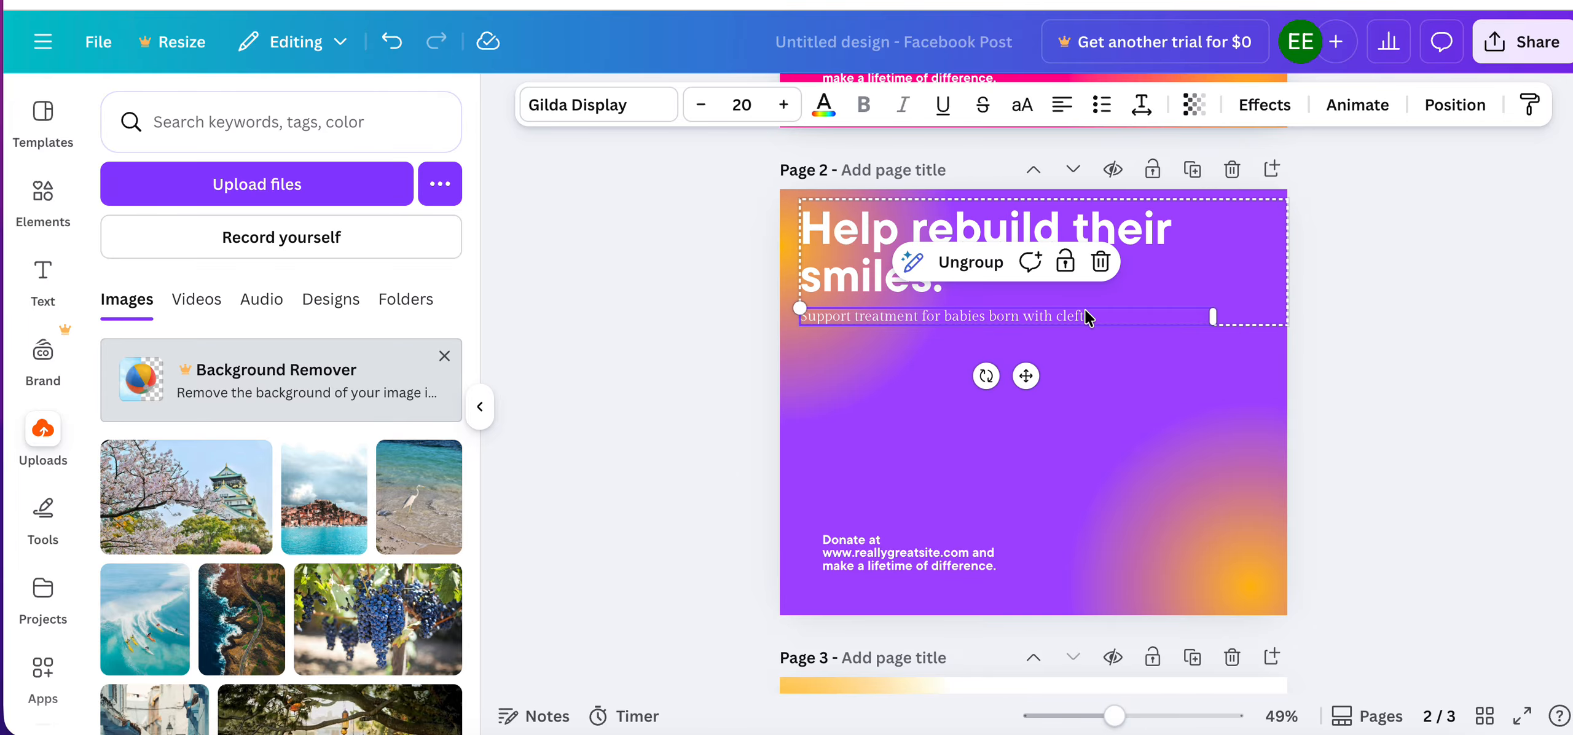
key("Delete")
Reduce the "Help rebuild their smiles." headline on page 2 to font size 54 so it fits on one line.
left_click(700, 104)
left_click(700, 104)
left_click(700, 105)
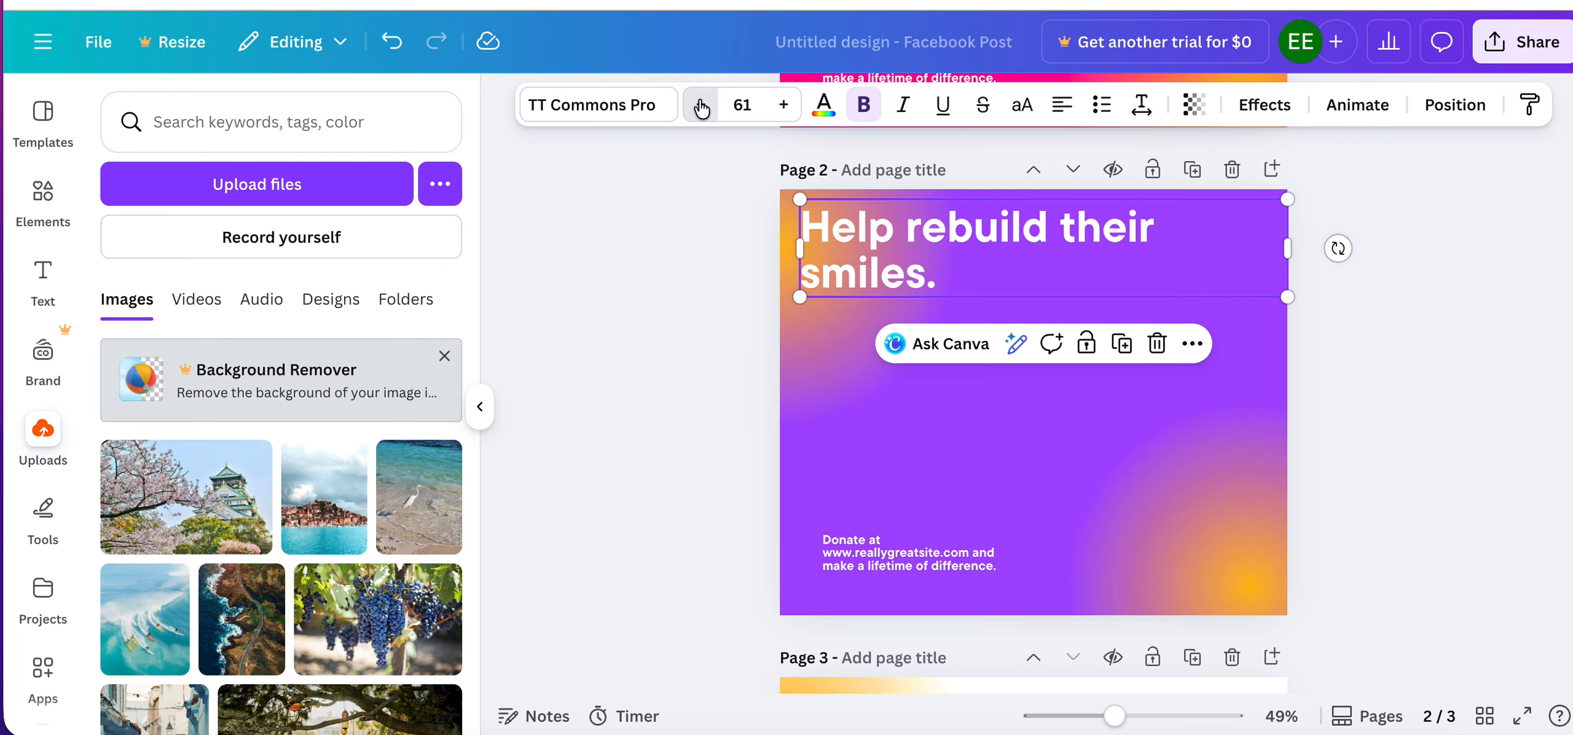
left_click(699, 104)
left_click(700, 104)
left_click(700, 104)
left_click(700, 105)
left_click(700, 104)
left_click(700, 104)
left_click(700, 104)
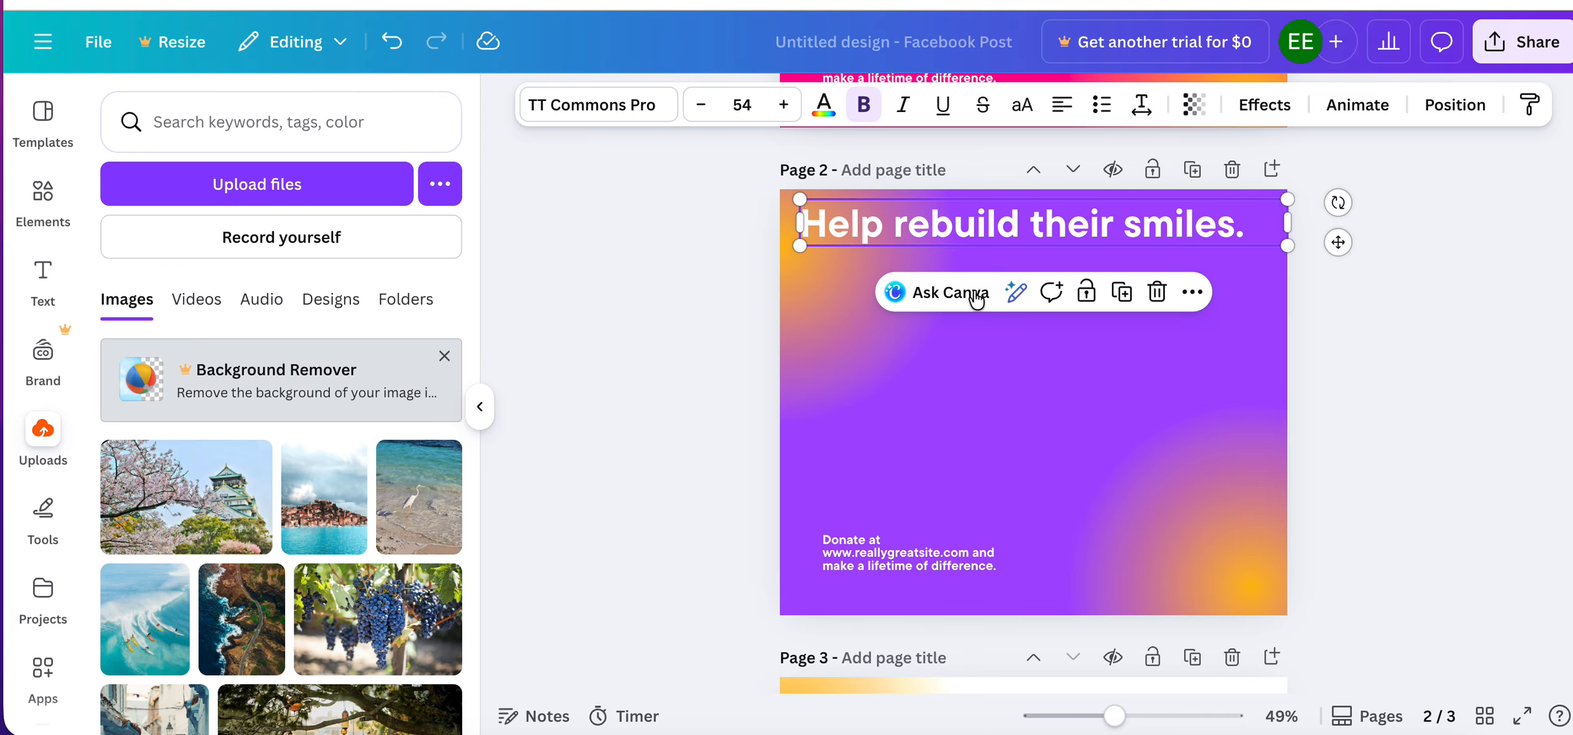
double_click(921, 223)
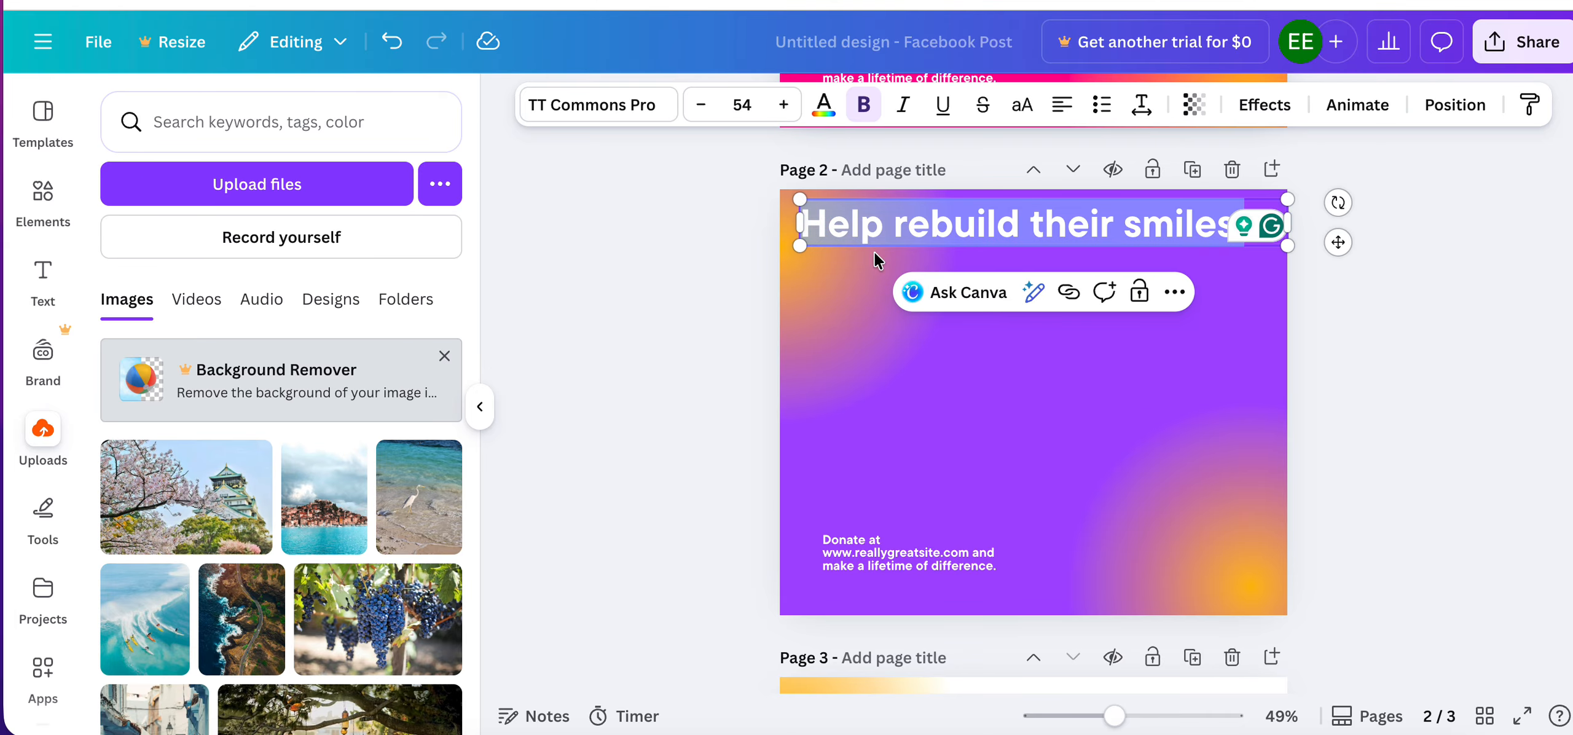
key("Escape")
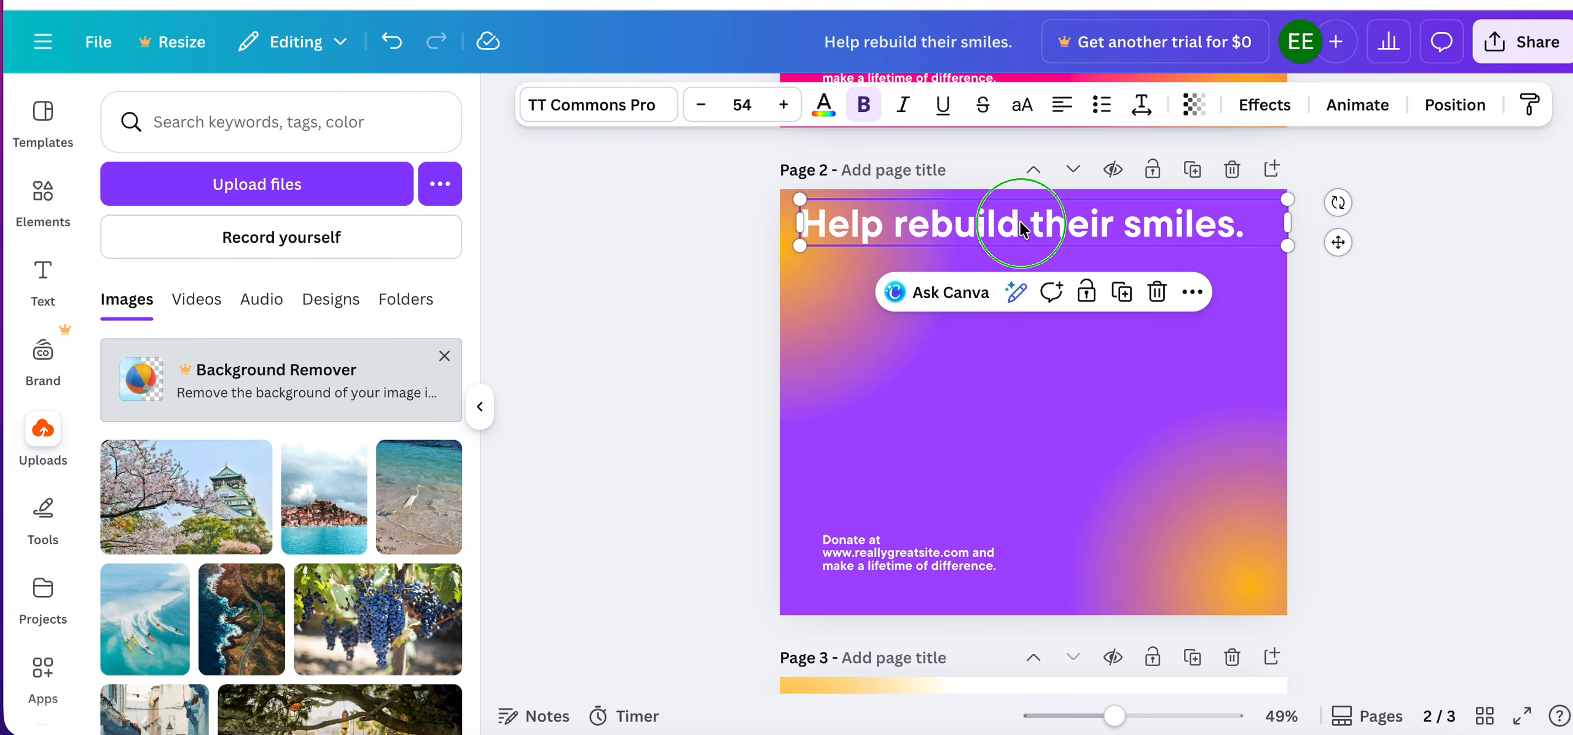
Duplicate the headline on page 2 and recolor the copy with the pink document color.
right_click(1020, 224)
left_click(1095, 214)
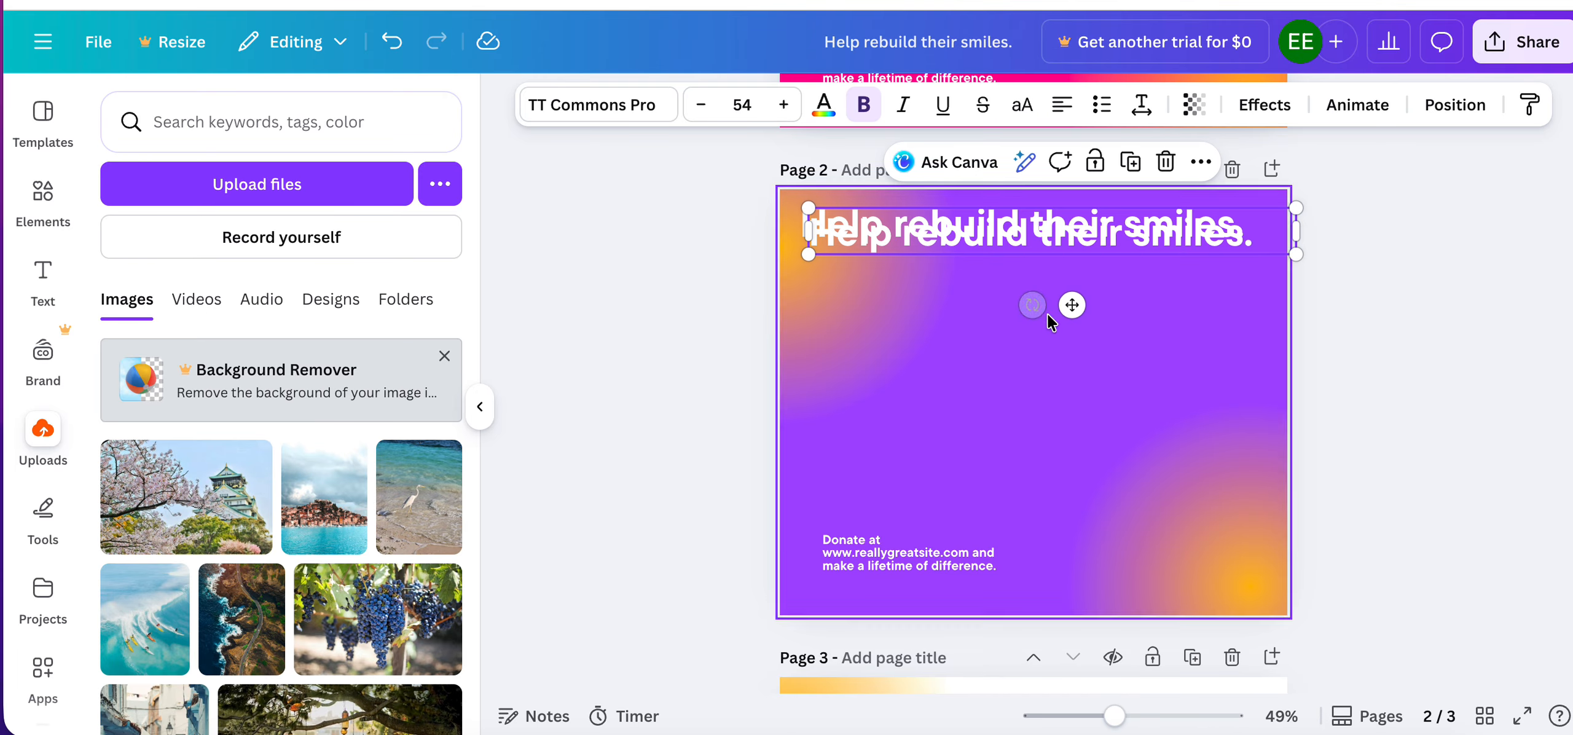
left_click(823, 106)
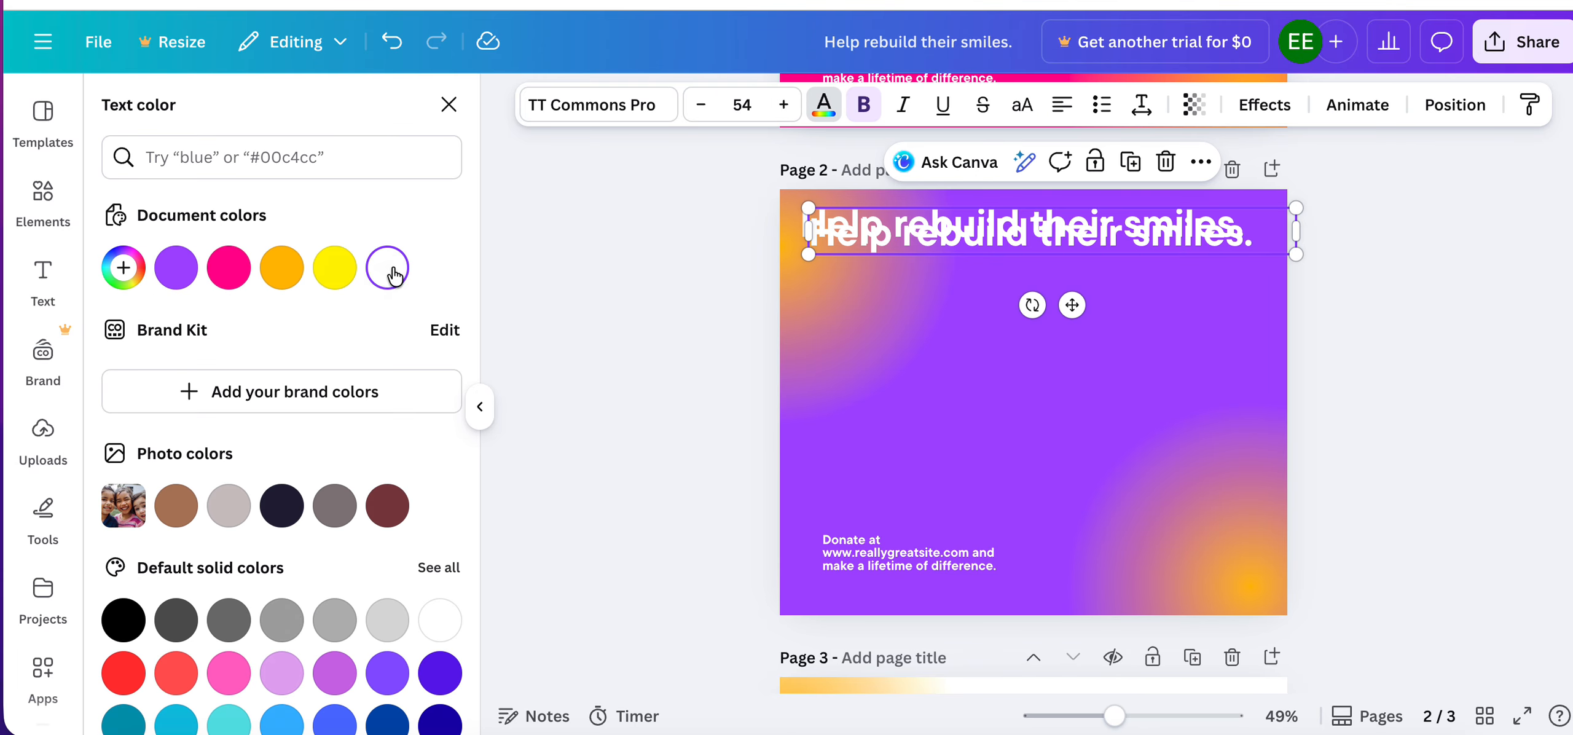
left_click(334, 270)
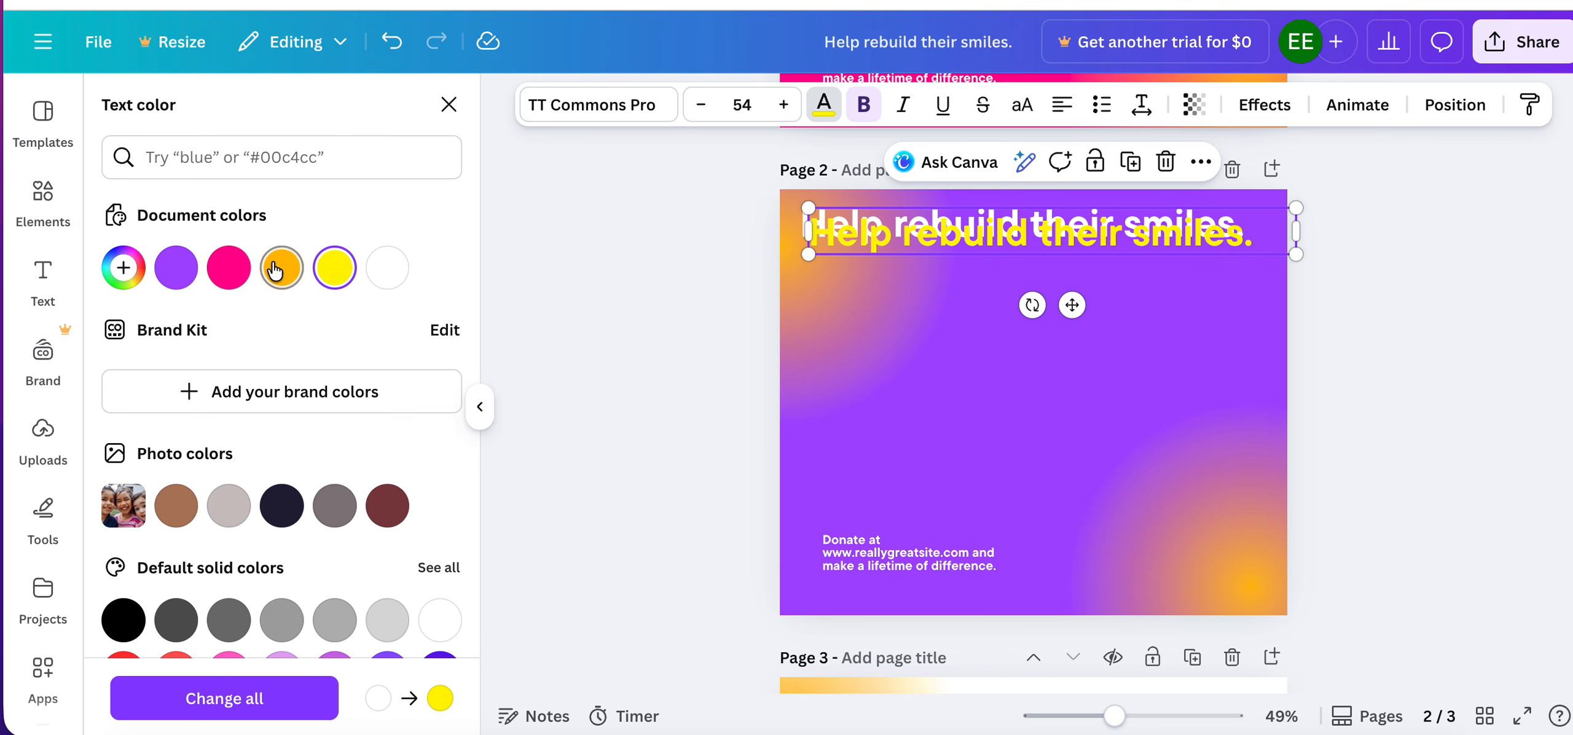
left_click(229, 269)
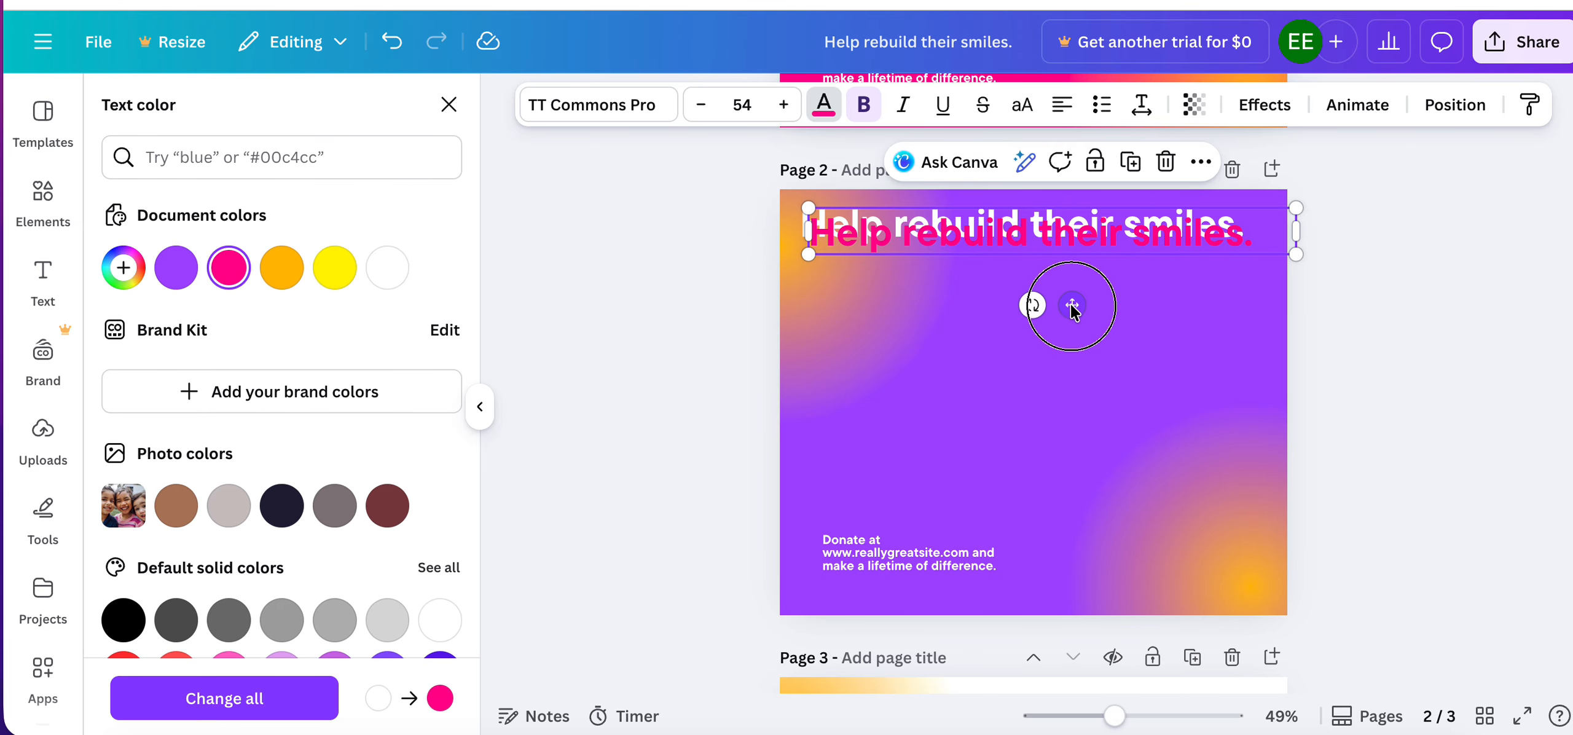
Shift the pink headline copy left to align its left edge with the white headline.
mouse_move(1072, 305)
left_mouse_down()
mouse_move(1063, 322)
mouse_move(1062, 305)
left_mouse_up()
left_click(1163, 381)
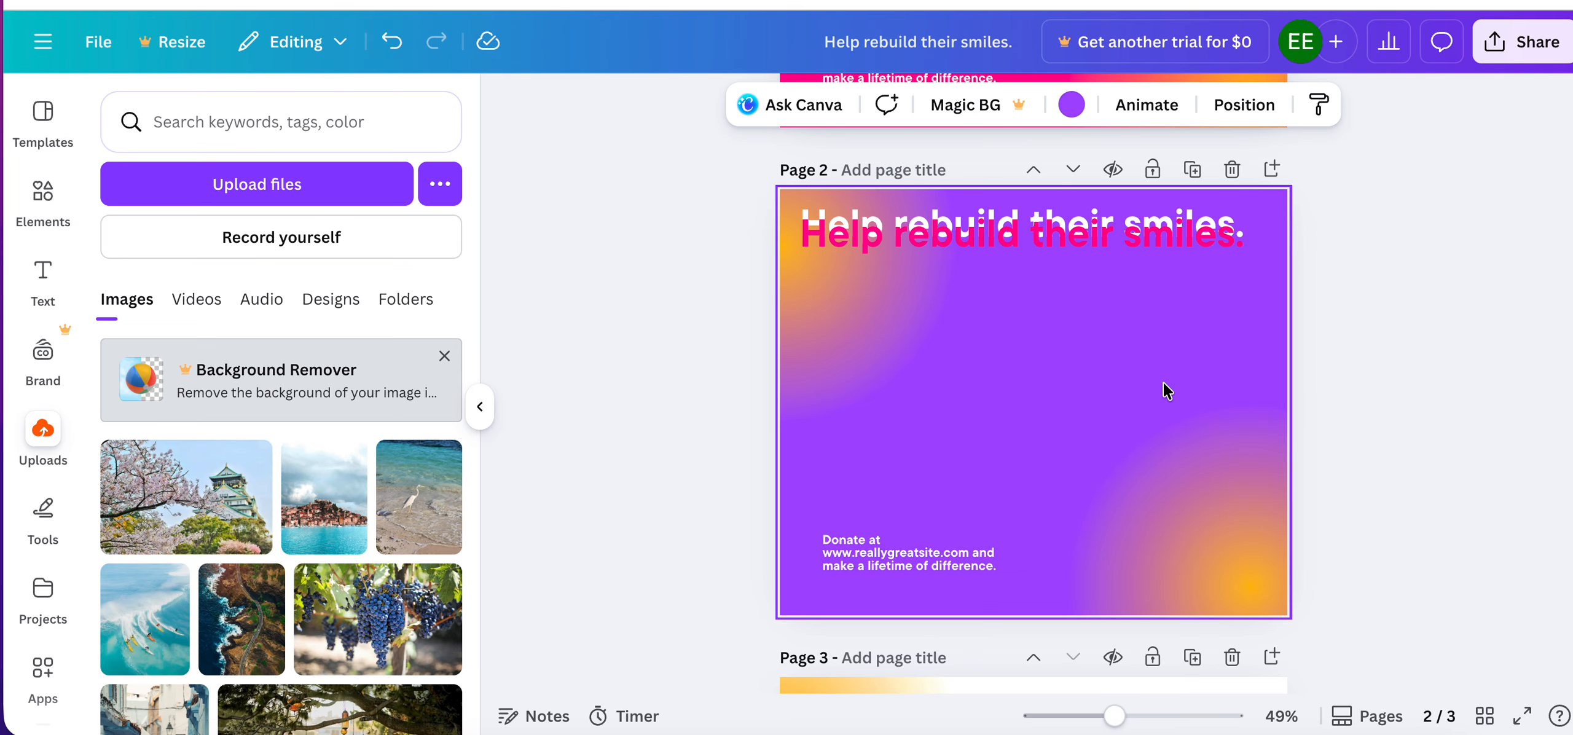
scroll(1163, 381, "up", 5)
scroll(946, 314, "up", 2)
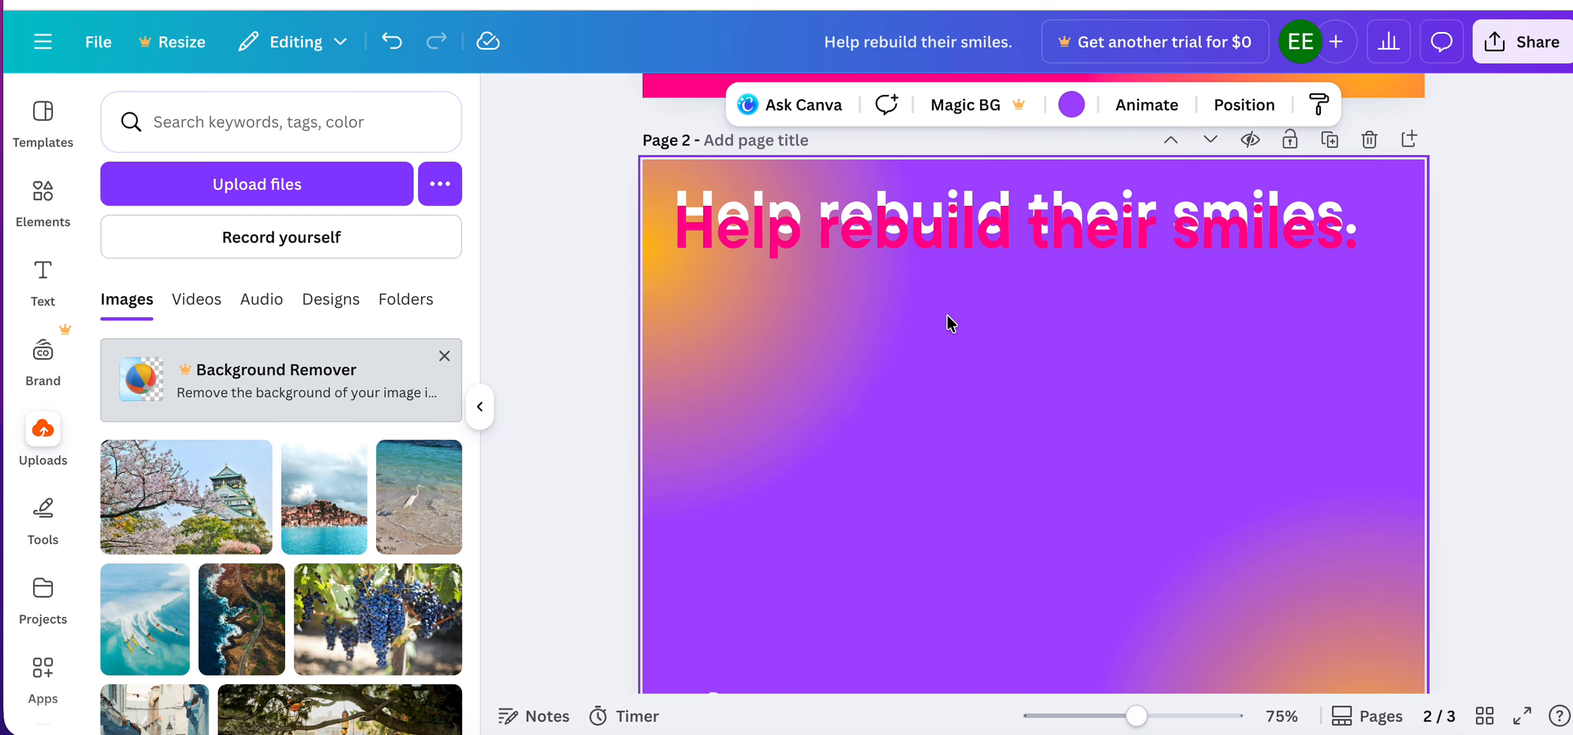
Move the pink headline copy up over the white headline so only a thin white edge shows behind it.
left_click(949, 241)
left_click_drag(949, 241, 951, 231)
left_click(854, 460)
scroll(857, 212, "up", 2)
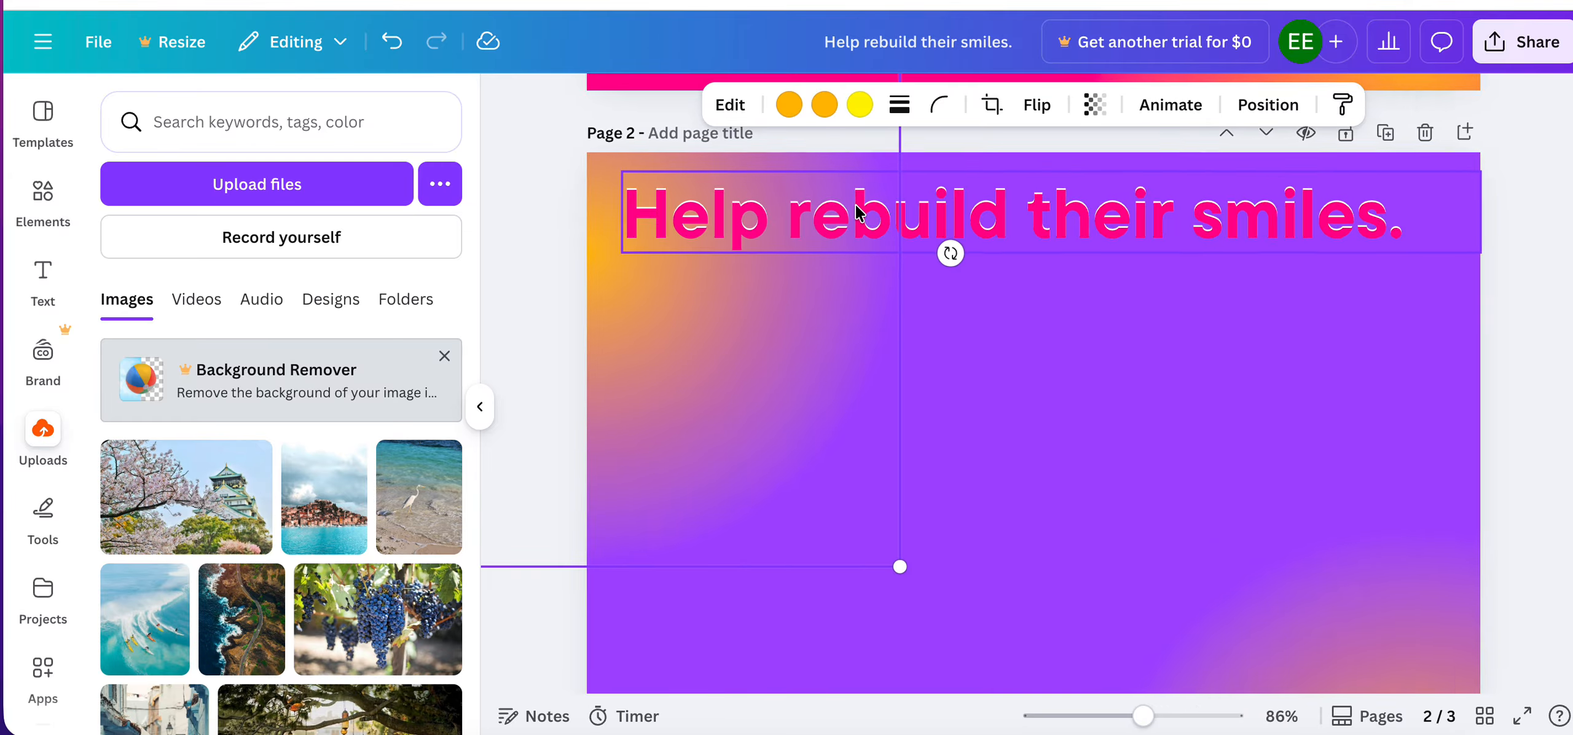
scroll(857, 212, "up", 2)
scroll(790, 246, "down", 3)
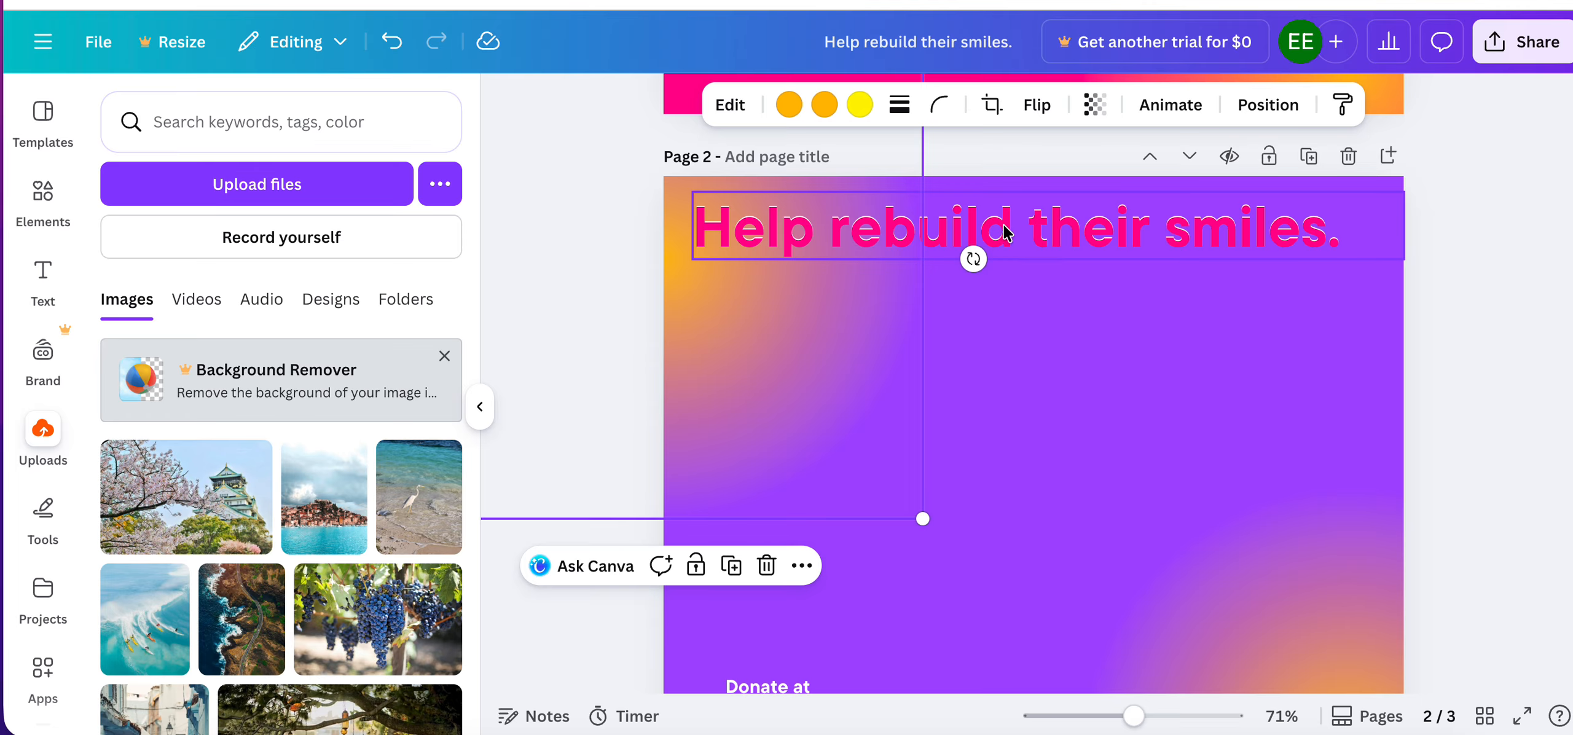
Move the pink headline copy down until it sits completely below the white headline on page 2.
mouse_move(1005, 232)
left_mouse_down()
mouse_move(993, 221)
mouse_move(1000, 232)
left_mouse_up()
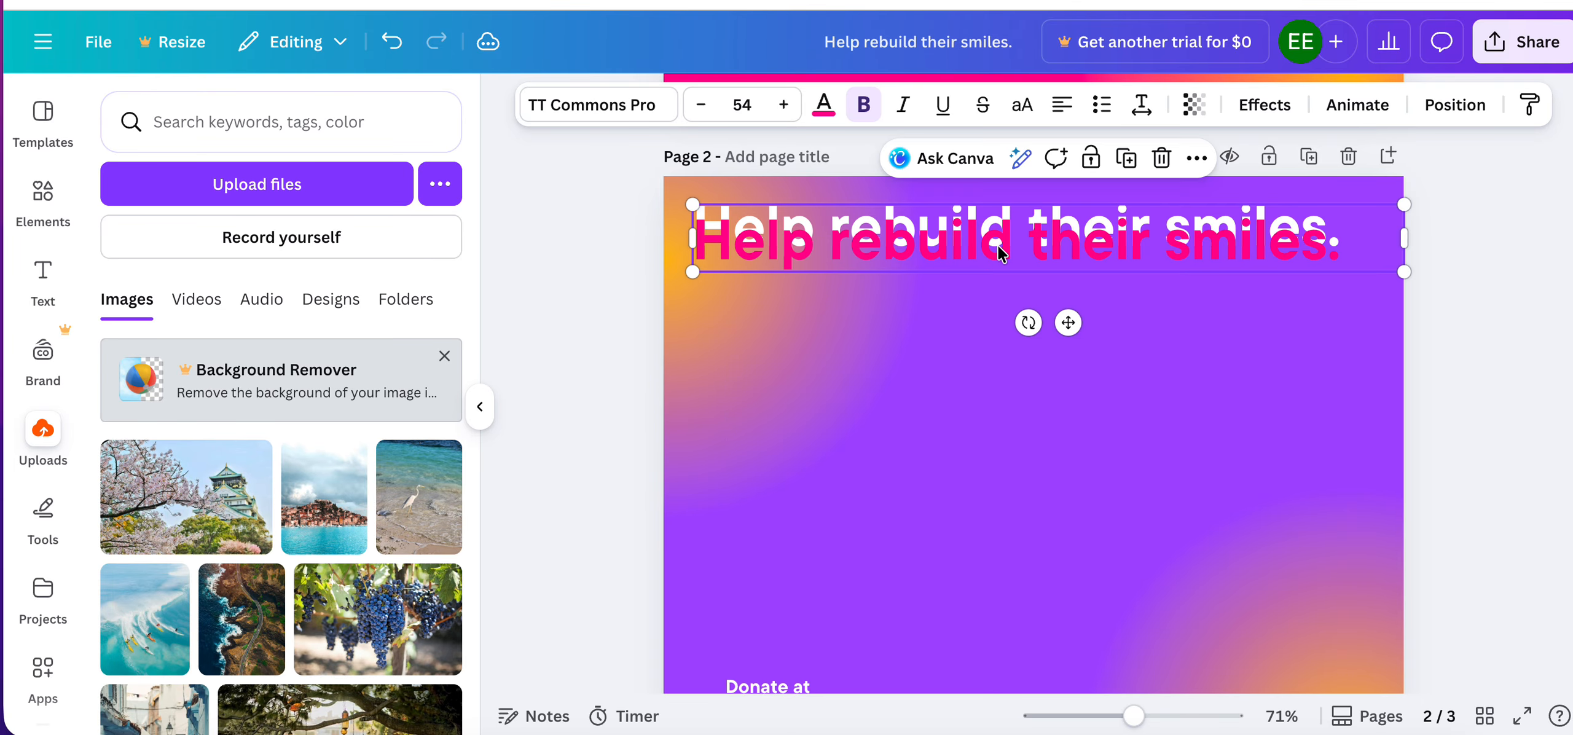
left_click(934, 390)
scroll(906, 308, "up", 4)
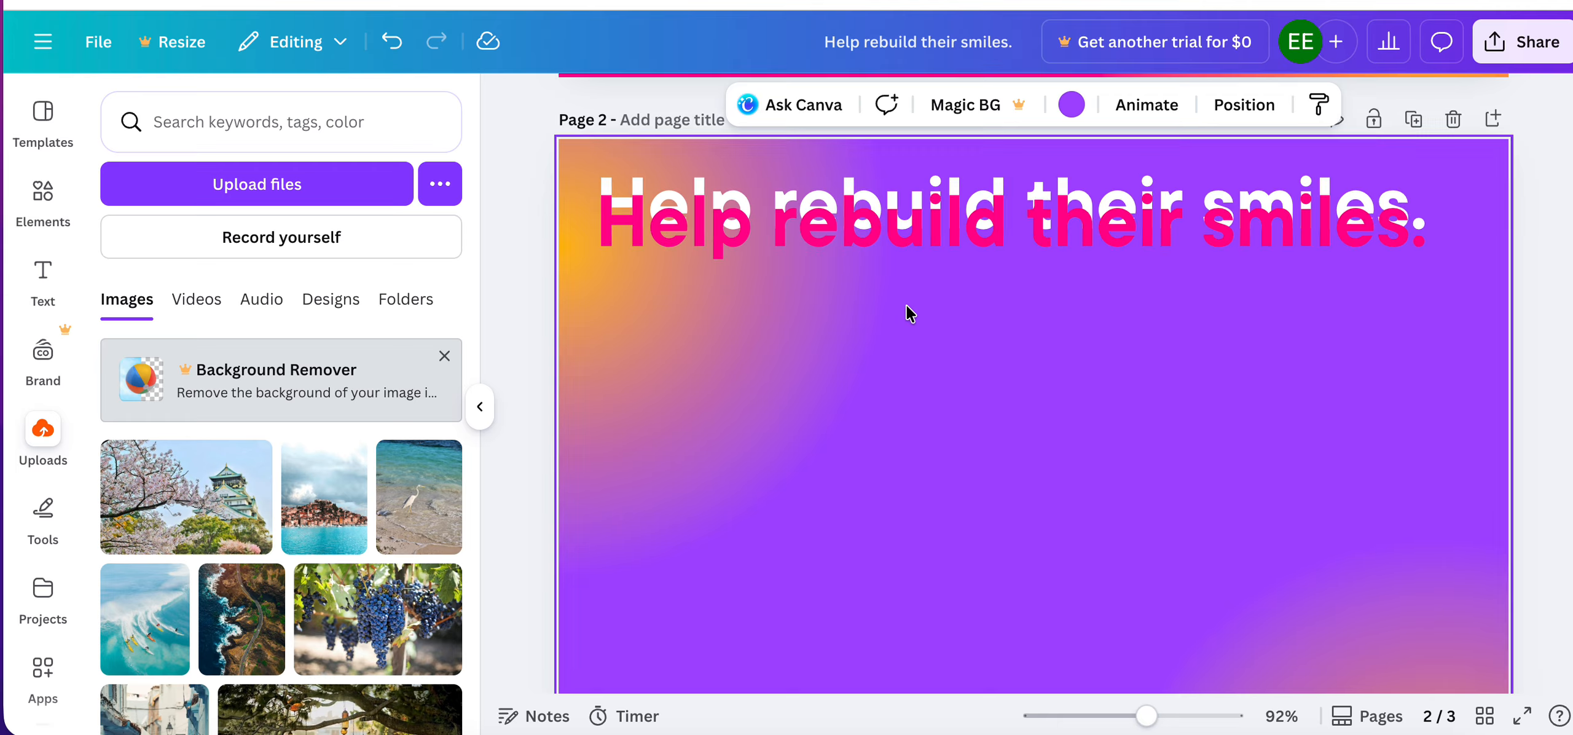
scroll(907, 307, "down", 3)
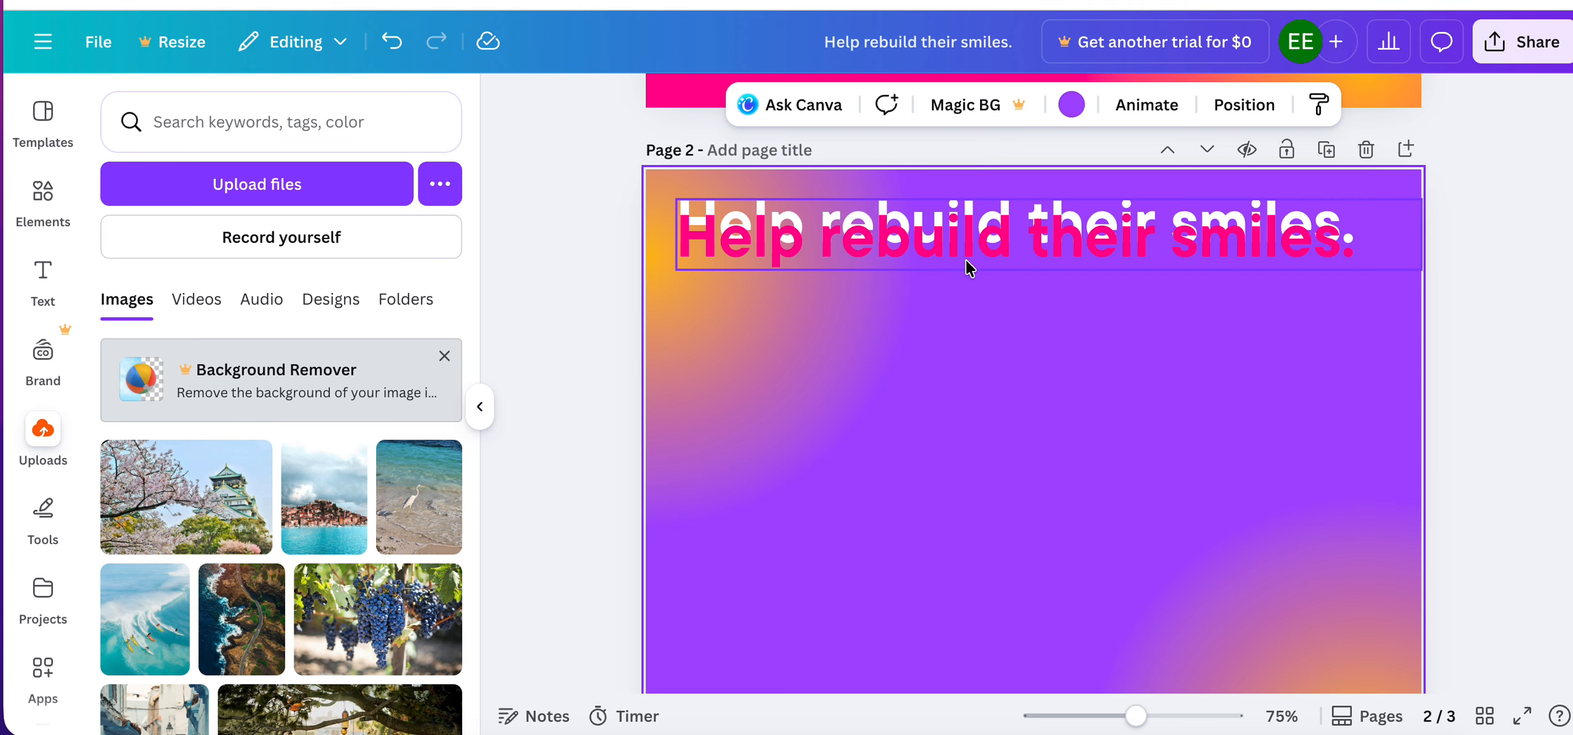
left_click(959, 329)
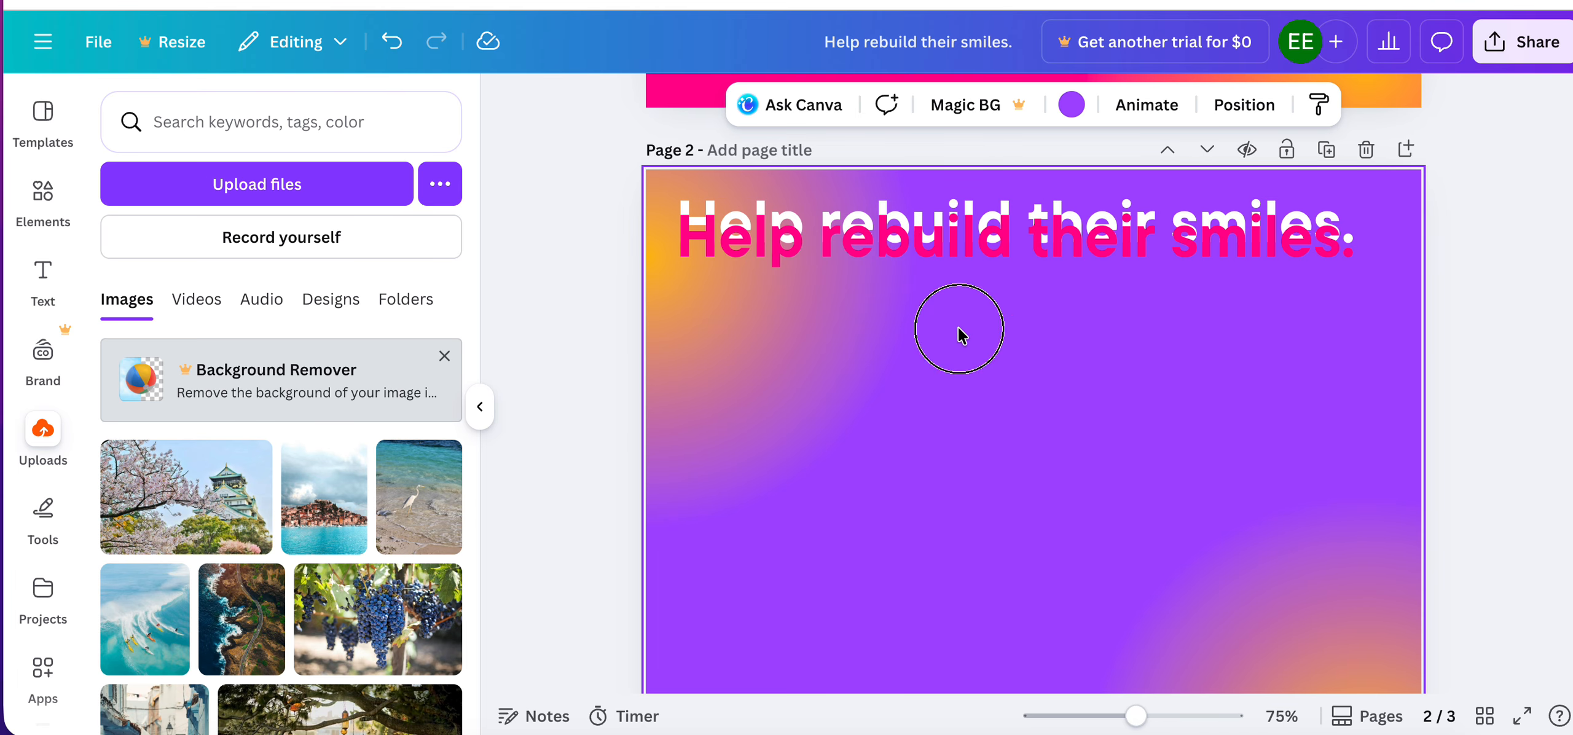
left_click(937, 247)
mouse_move(938, 246)
left_mouse_down()
mouse_move(937, 282)
mouse_move(941, 246)
mouse_move(940, 266)
left_mouse_up()
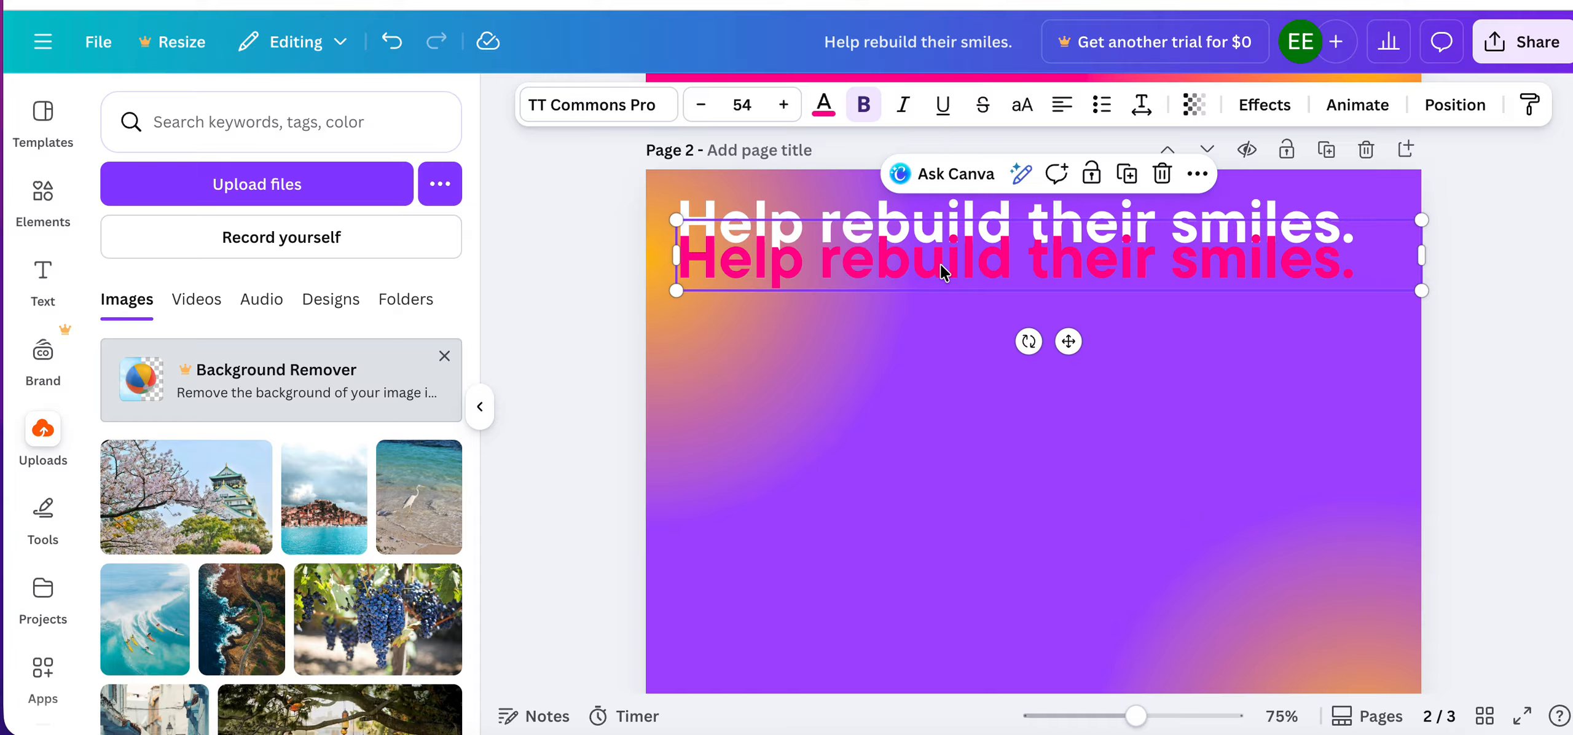
left_click(1027, 463)
left_click_drag(1044, 284, 1043, 325)
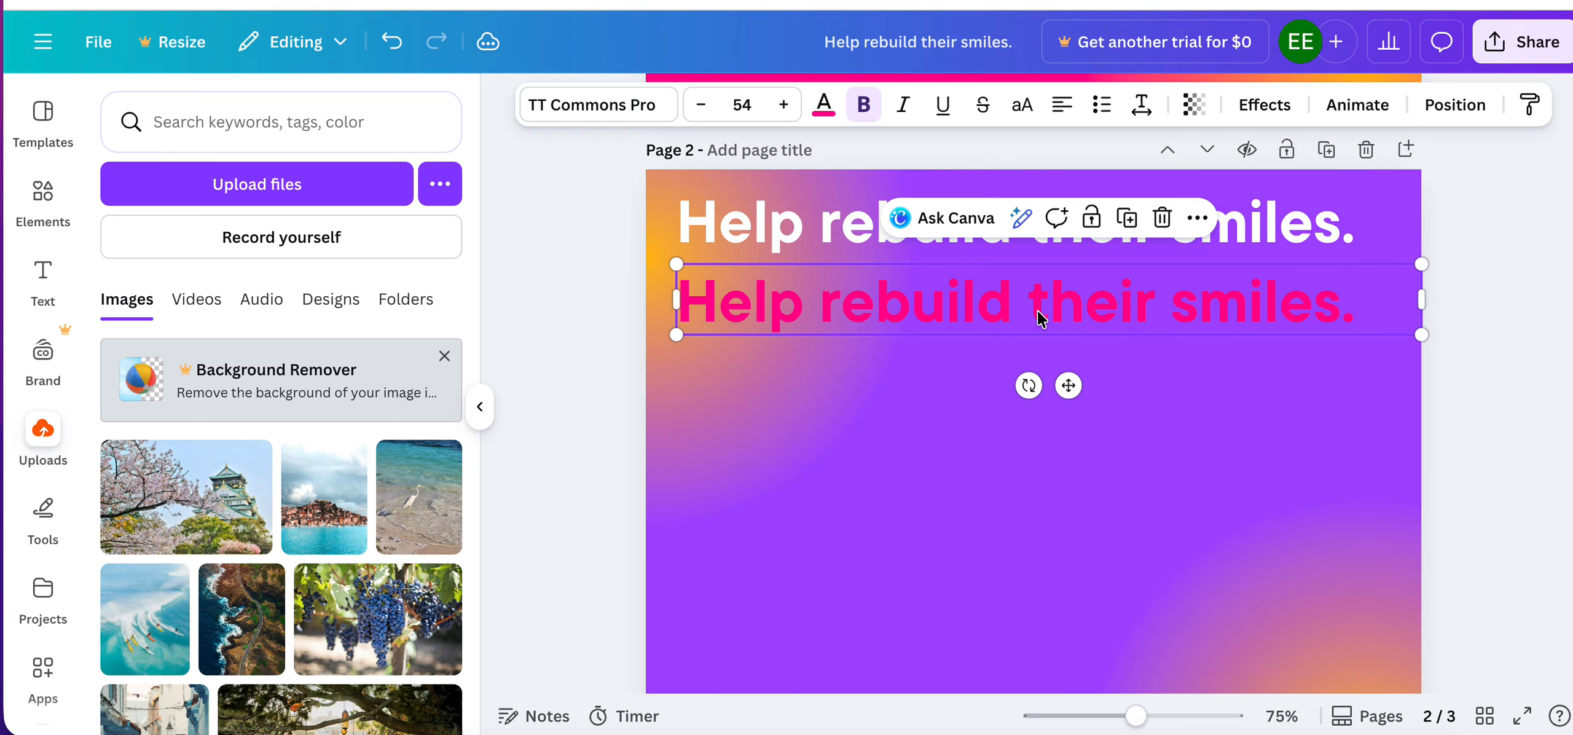
Adjust the pink headline copy's line spacing and tighten its letter spacing until the characters overlap.
left_click(1141, 106)
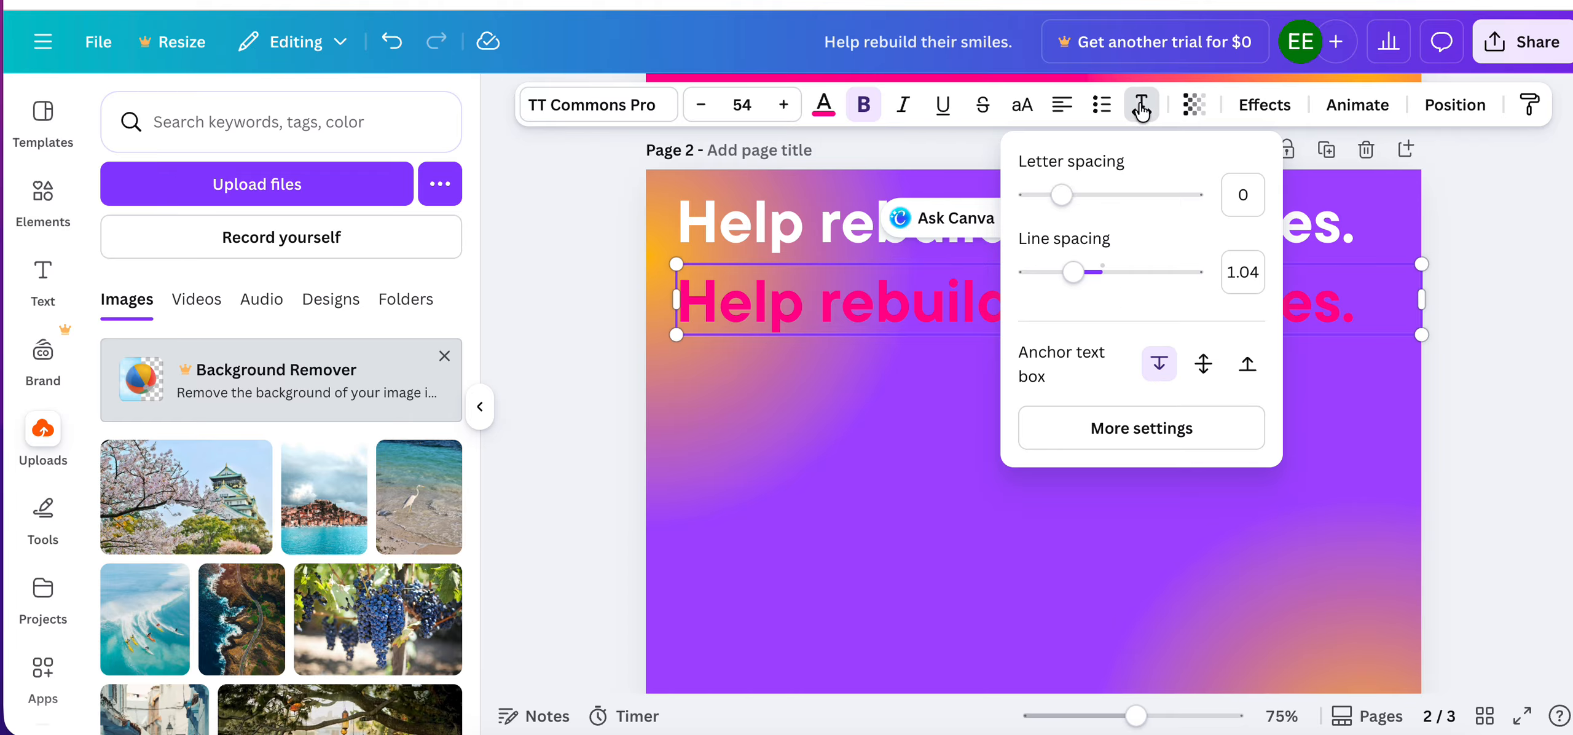
mouse_move(1079, 284)
left_mouse_down()
mouse_move(1180, 284)
mouse_move(1048, 283)
mouse_move(1091, 287)
left_mouse_up()
left_click_drag(1074, 192, 1023, 196)
left_click(793, 516)
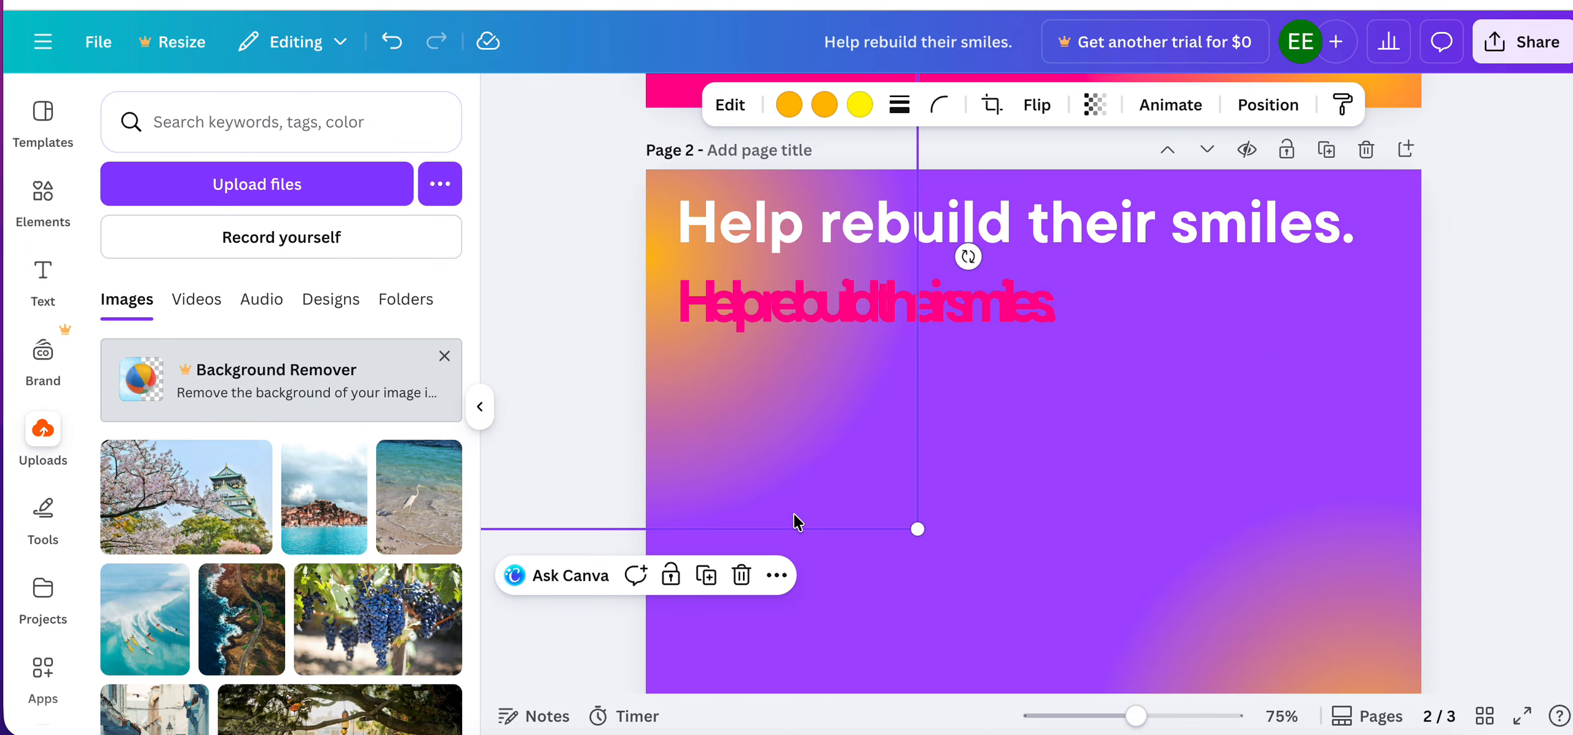
scroll(1077, 348, "up", 10)
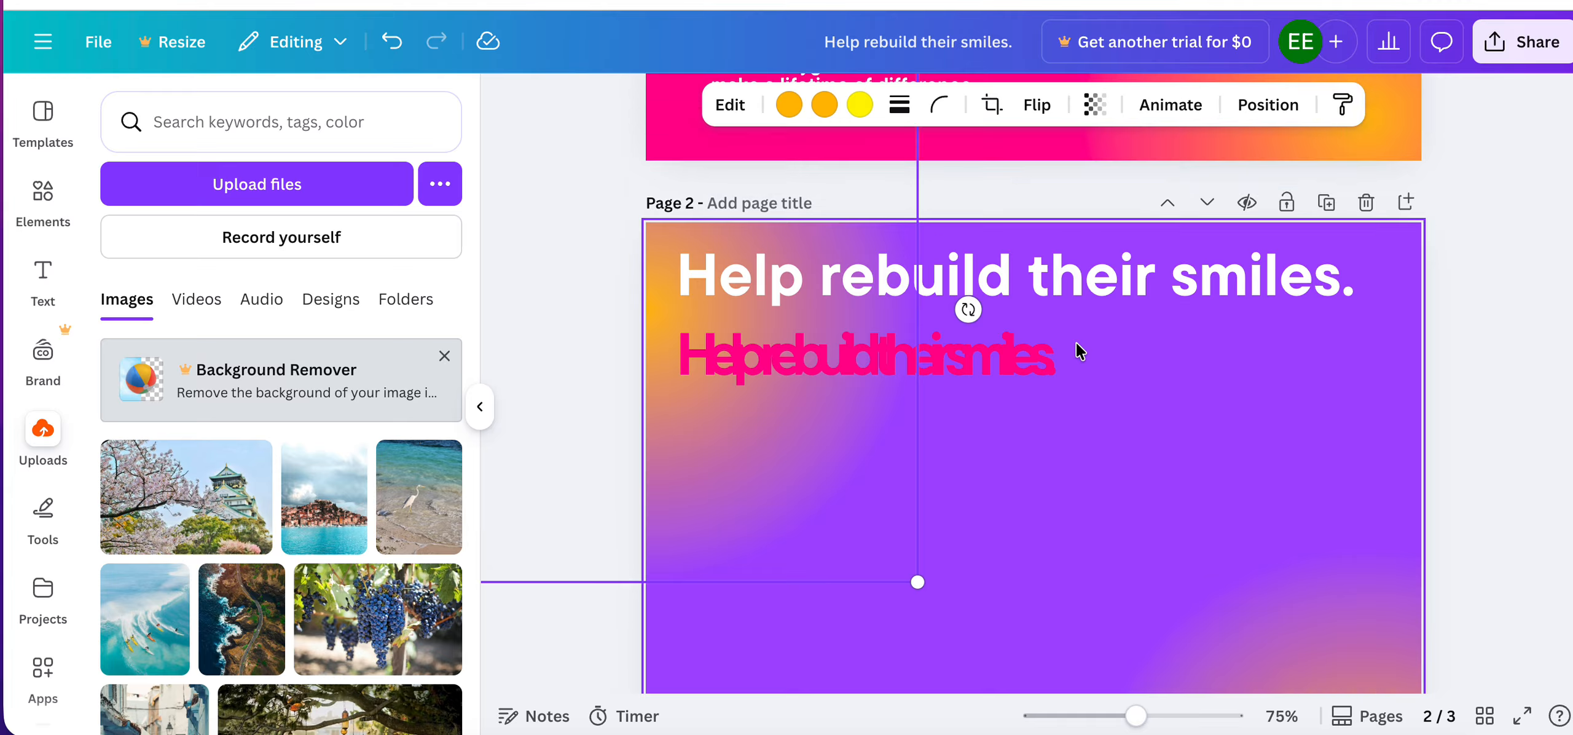
Apply a Drop shadow effect to the photo of the two children on page 1.
left_click(1187, 320)
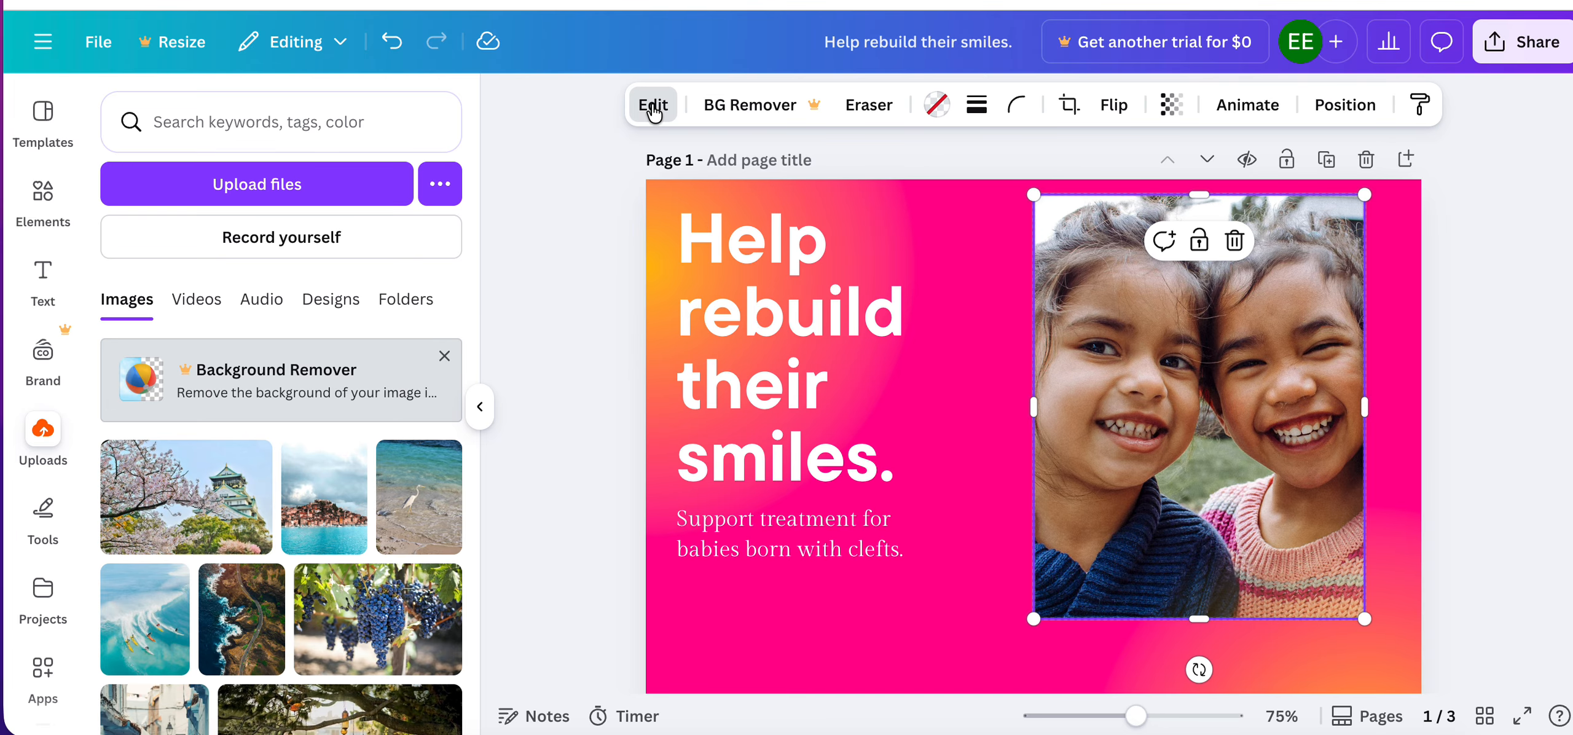
left_click(653, 105)
scroll(295, 504, "down", 5)
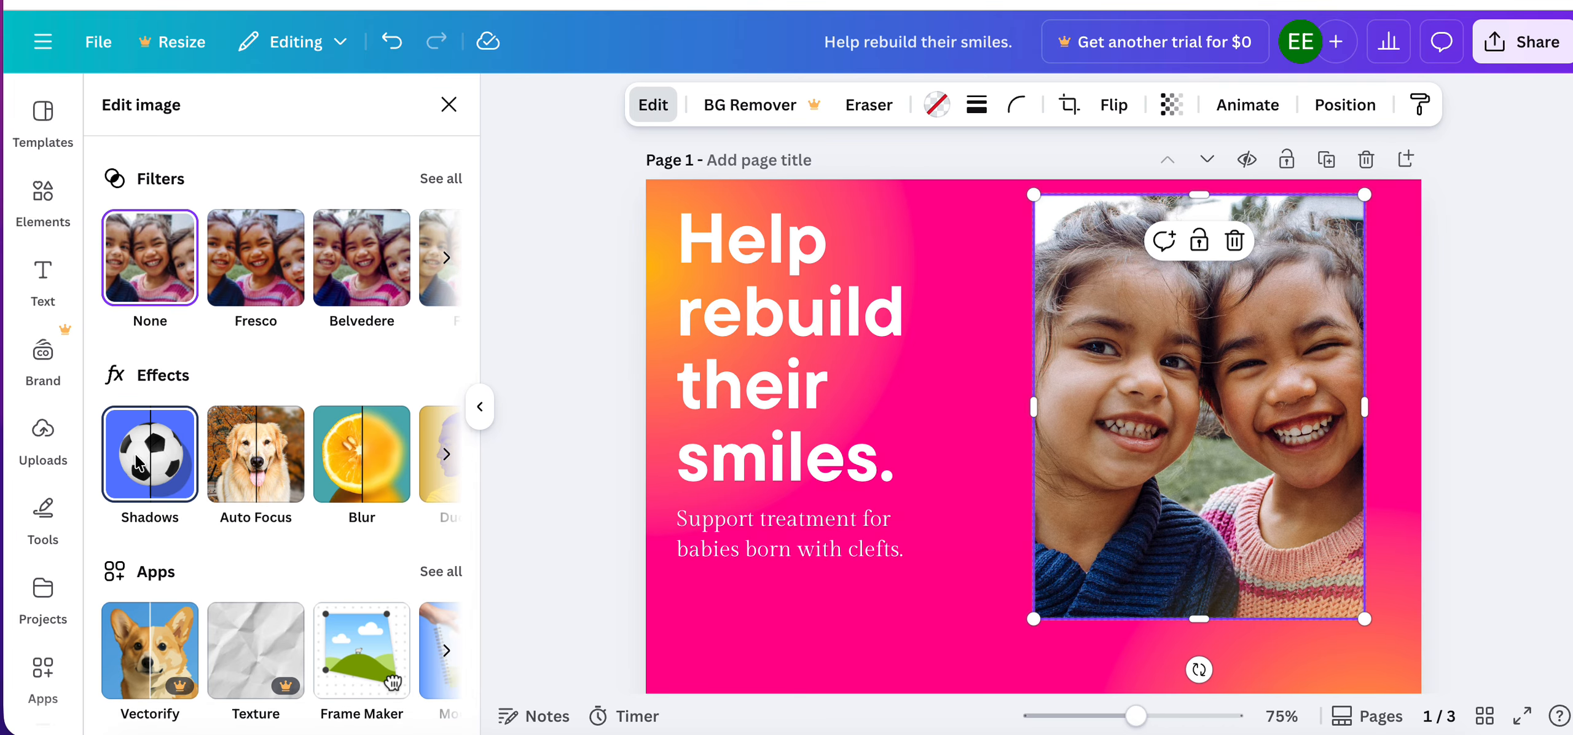
left_click(151, 455)
left_click(278, 382)
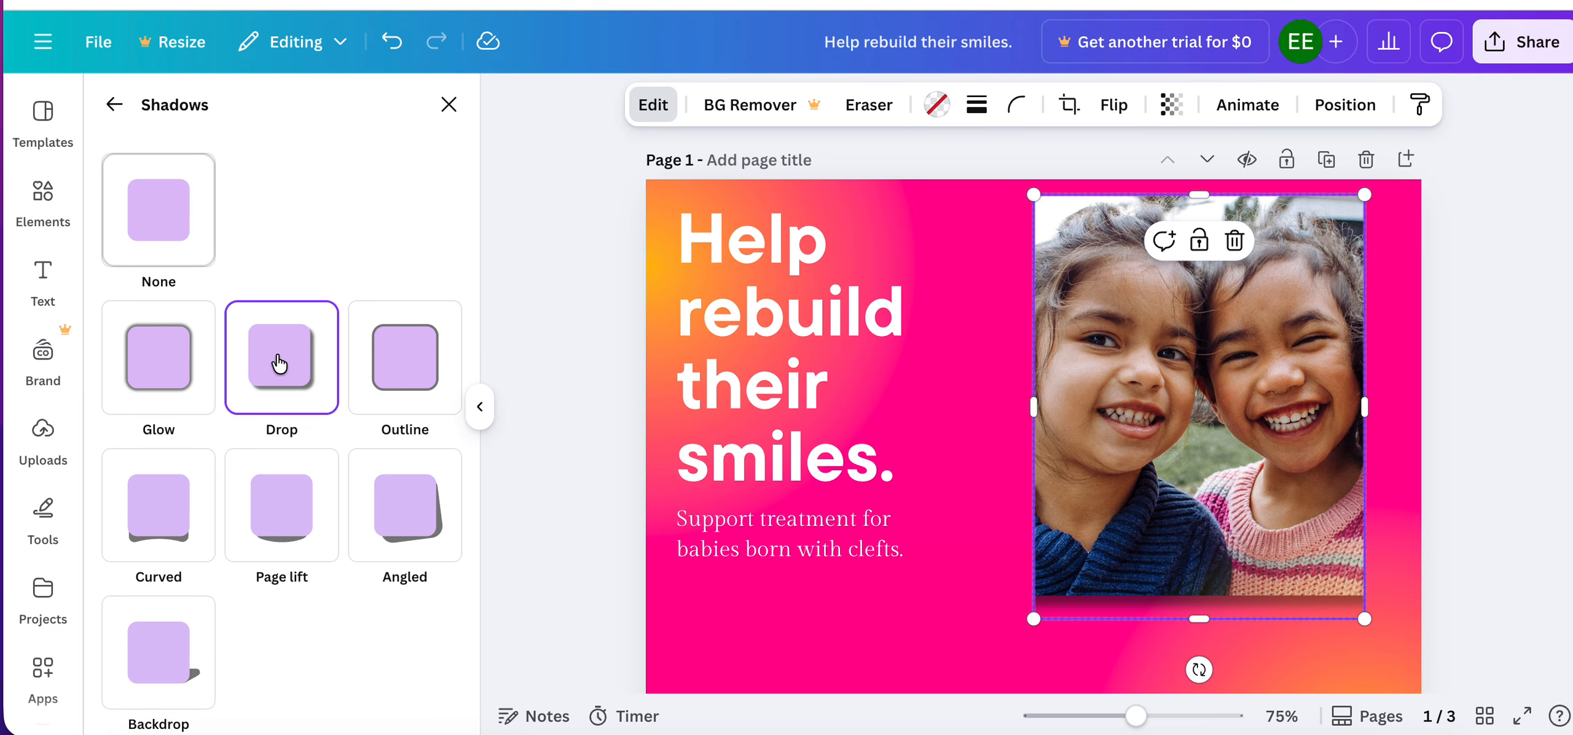
left_click(1108, 618)
scroll(1109, 616, "up", 5)
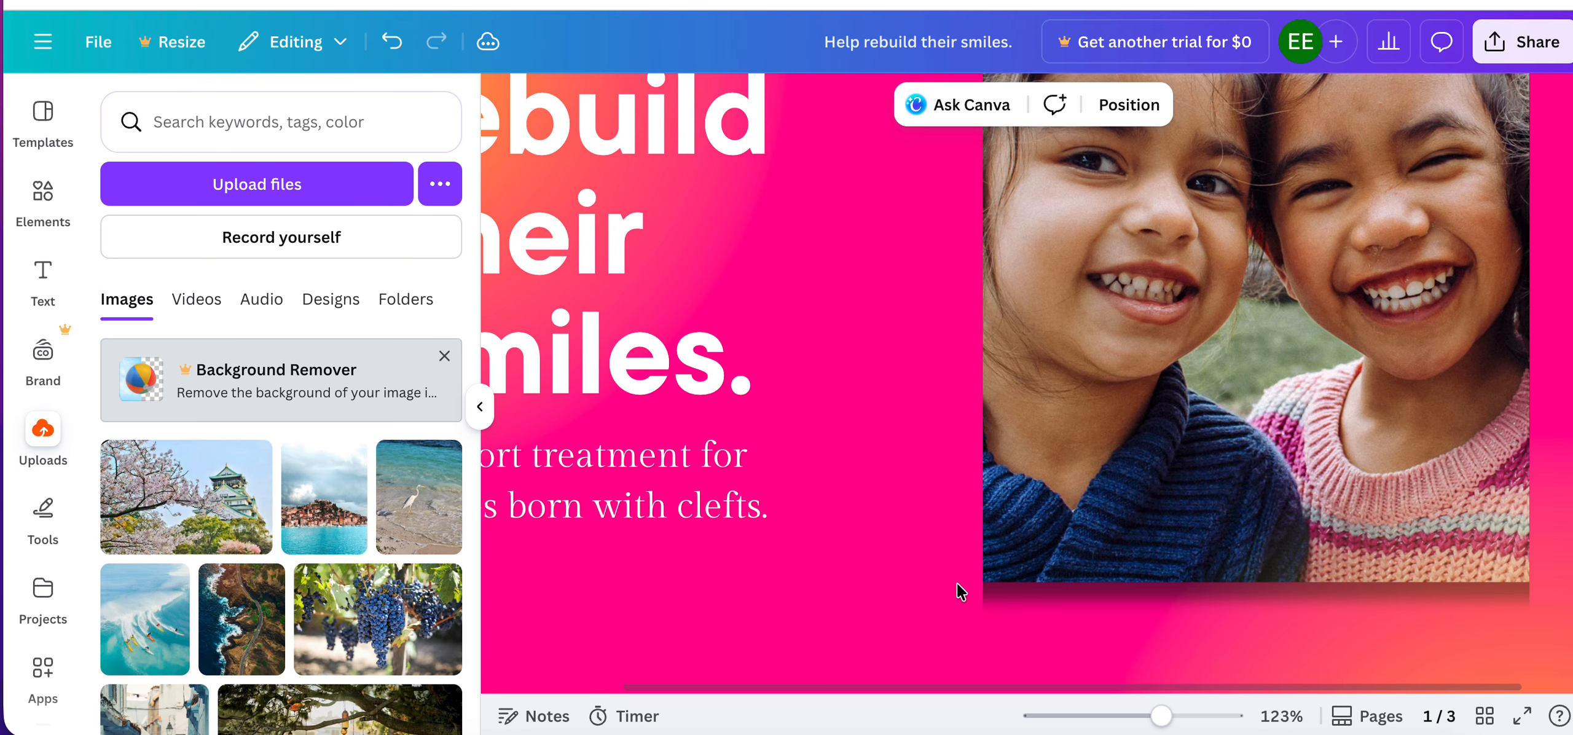
scroll(1049, 593, "down", 3)
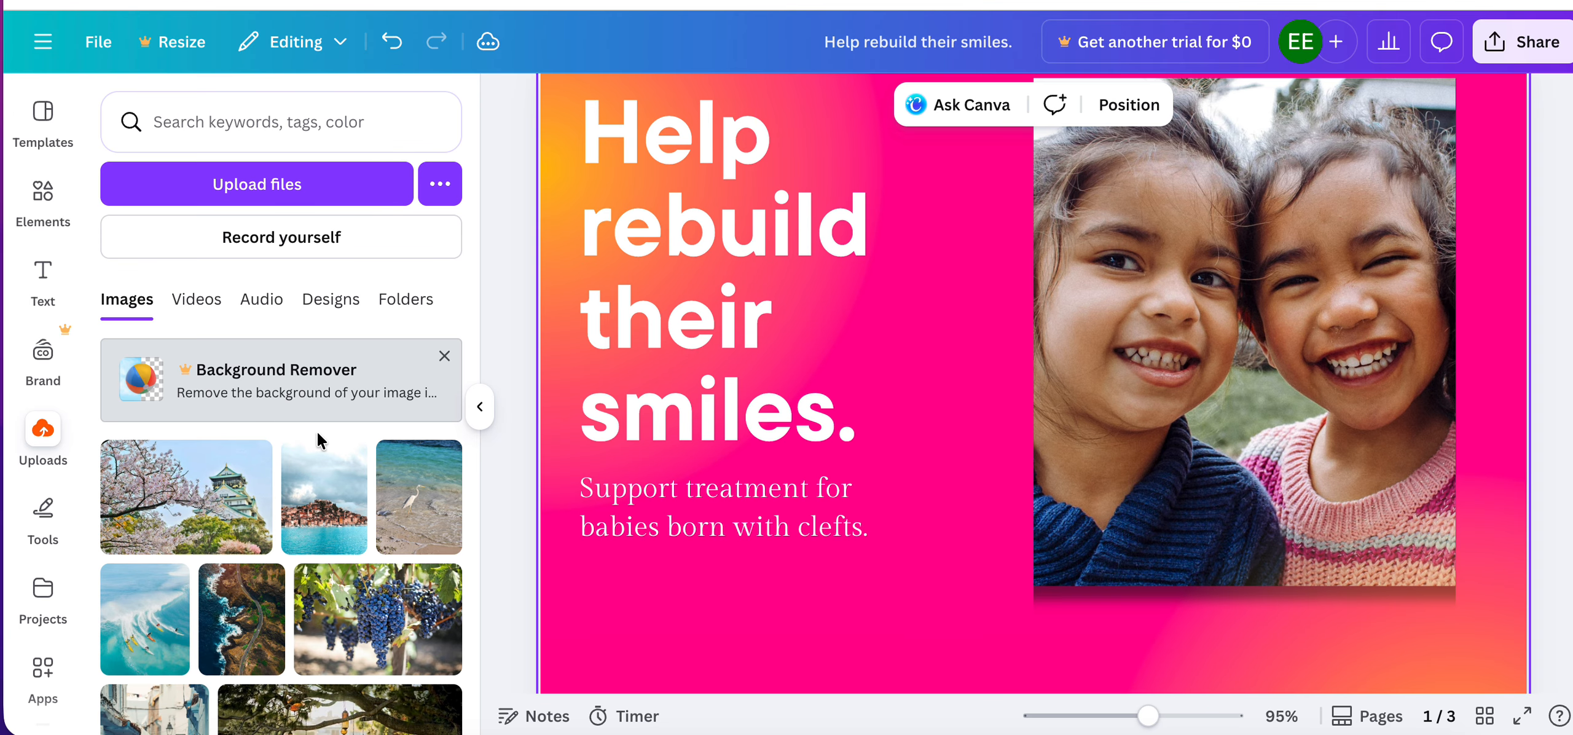
Apply a Glow shadow effect to the photo on page 1 and set its transparency to 85.
left_click(1134, 234)
scroll(1135, 233, "down", 4)
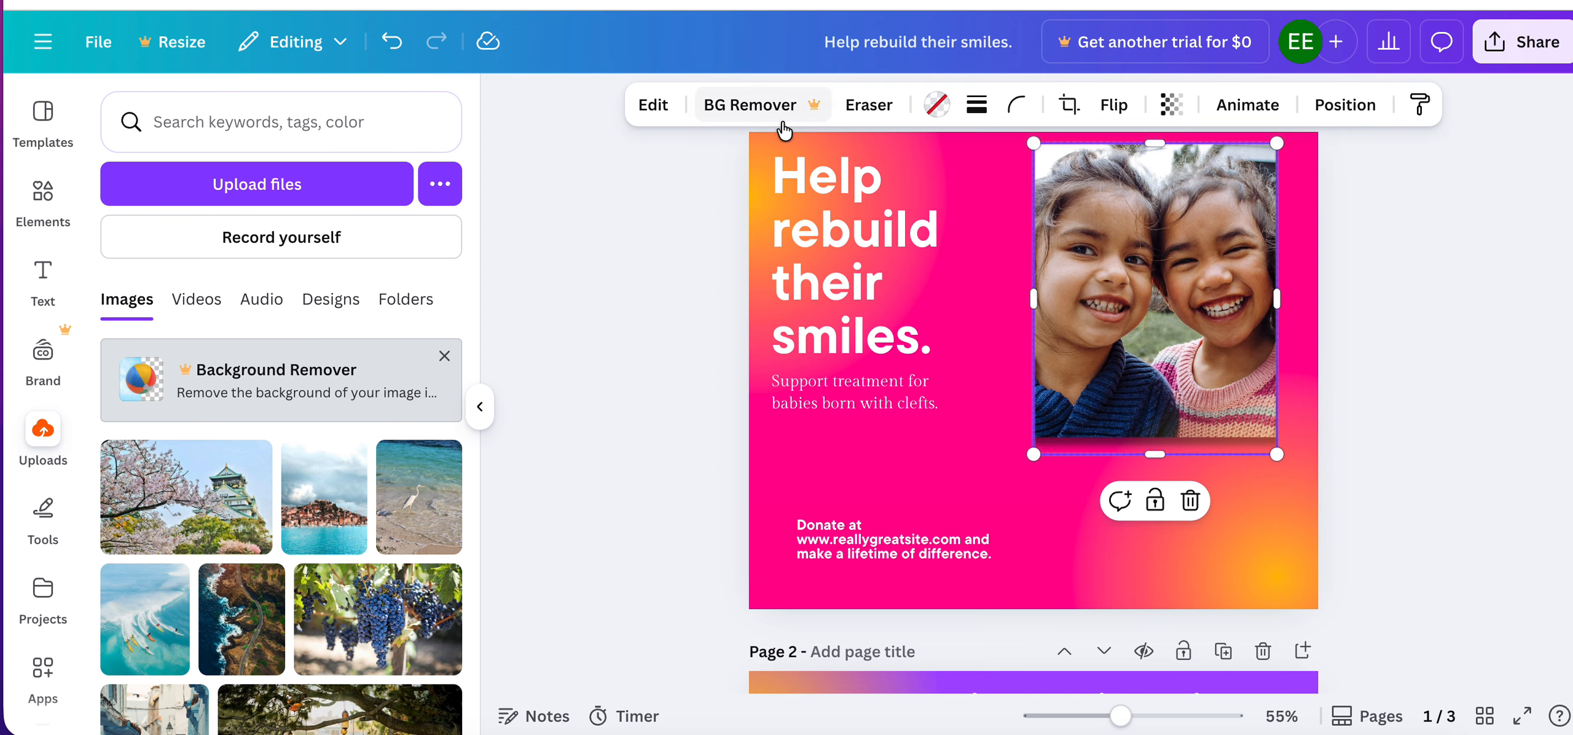
left_click(651, 104)
scroll(196, 516, "down", 5)
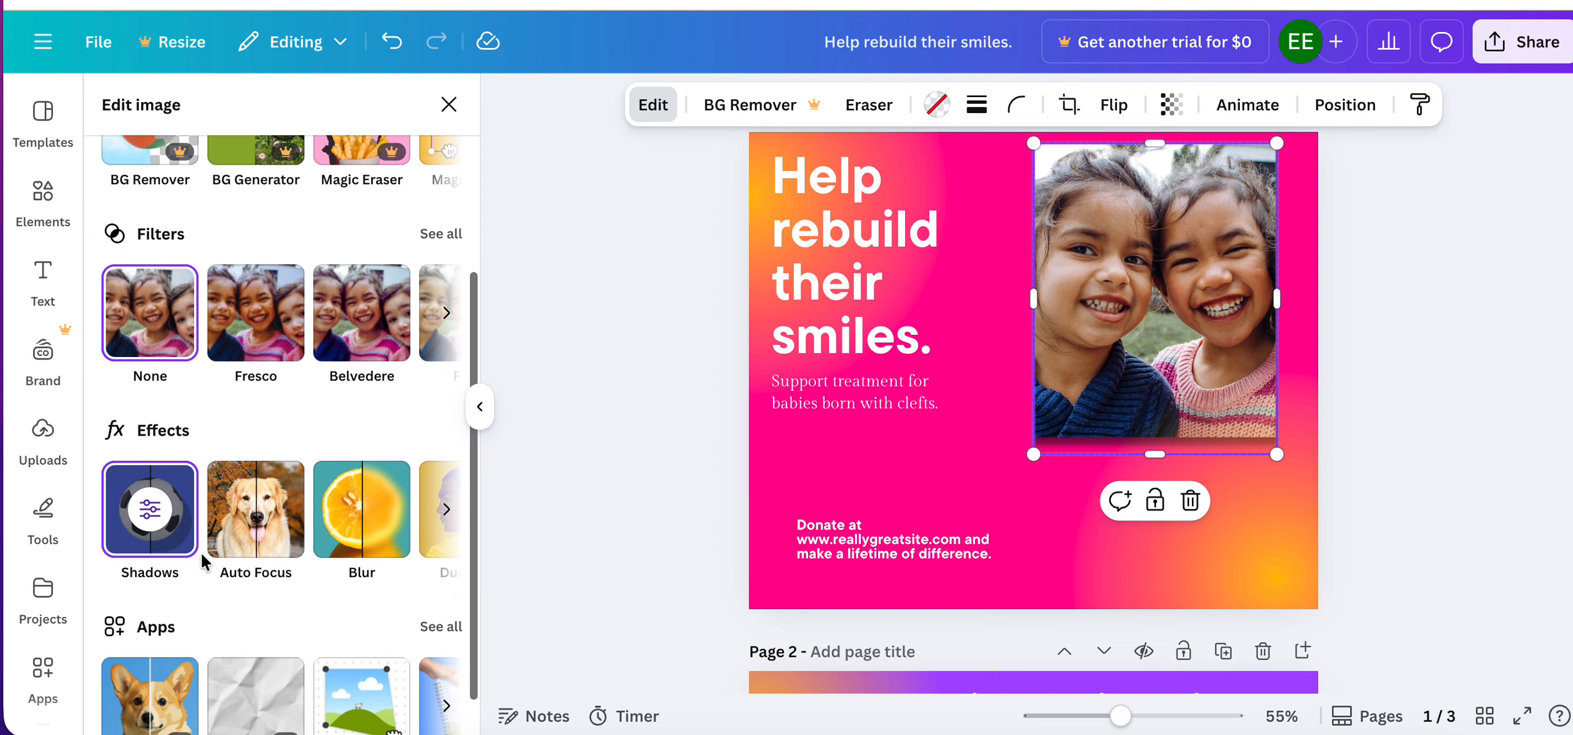
left_click(149, 509)
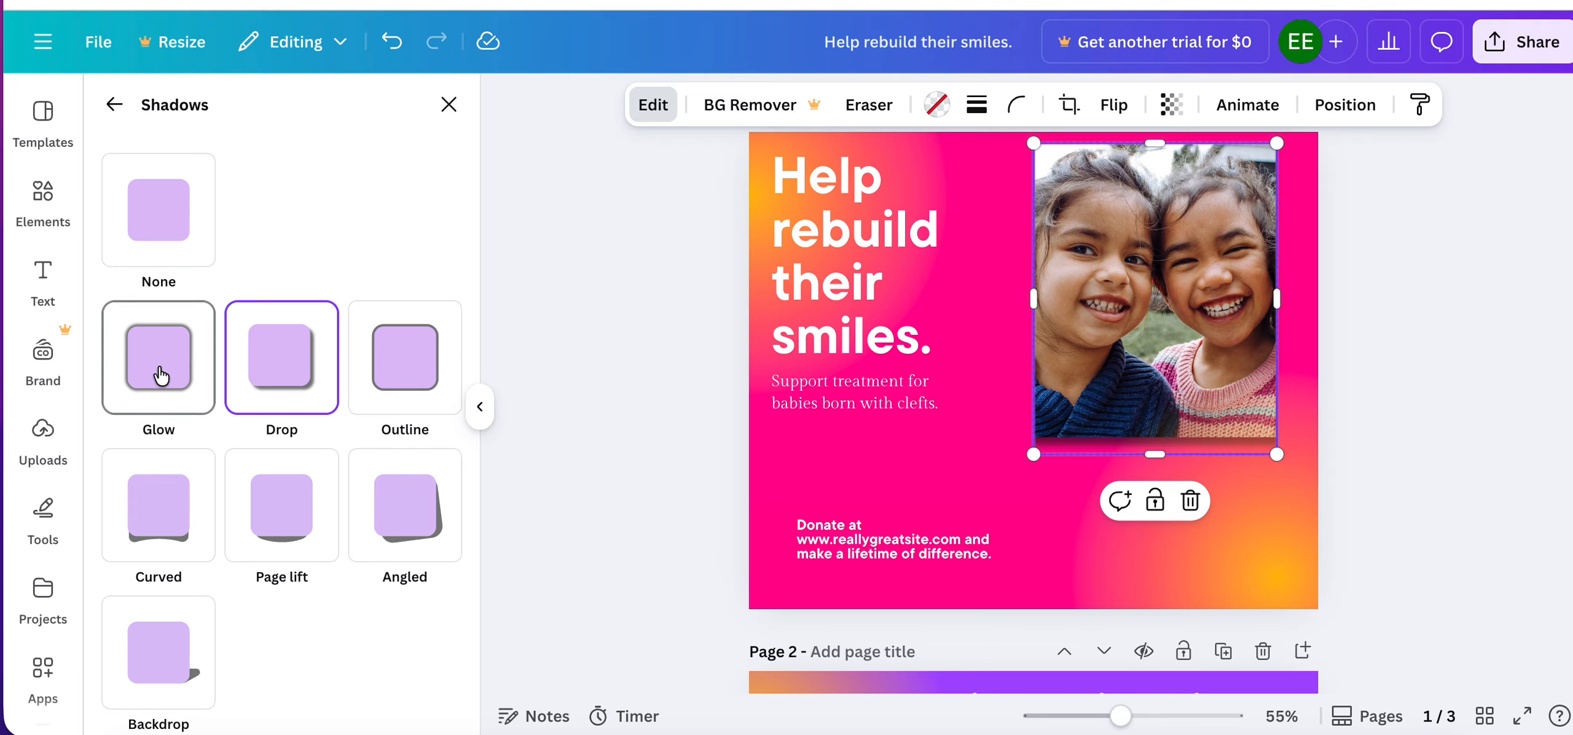
left_click(158, 368)
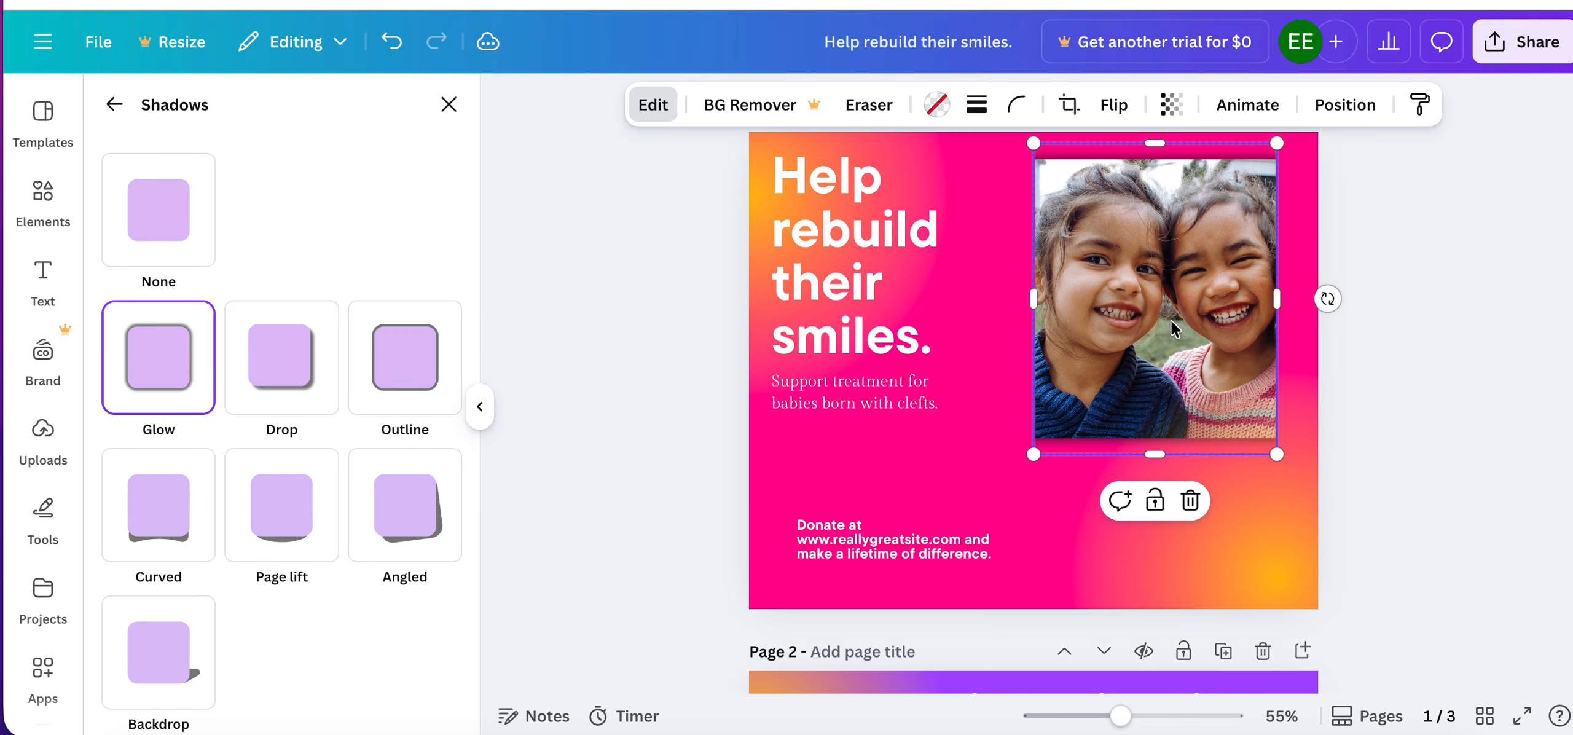
left_click(1415, 325)
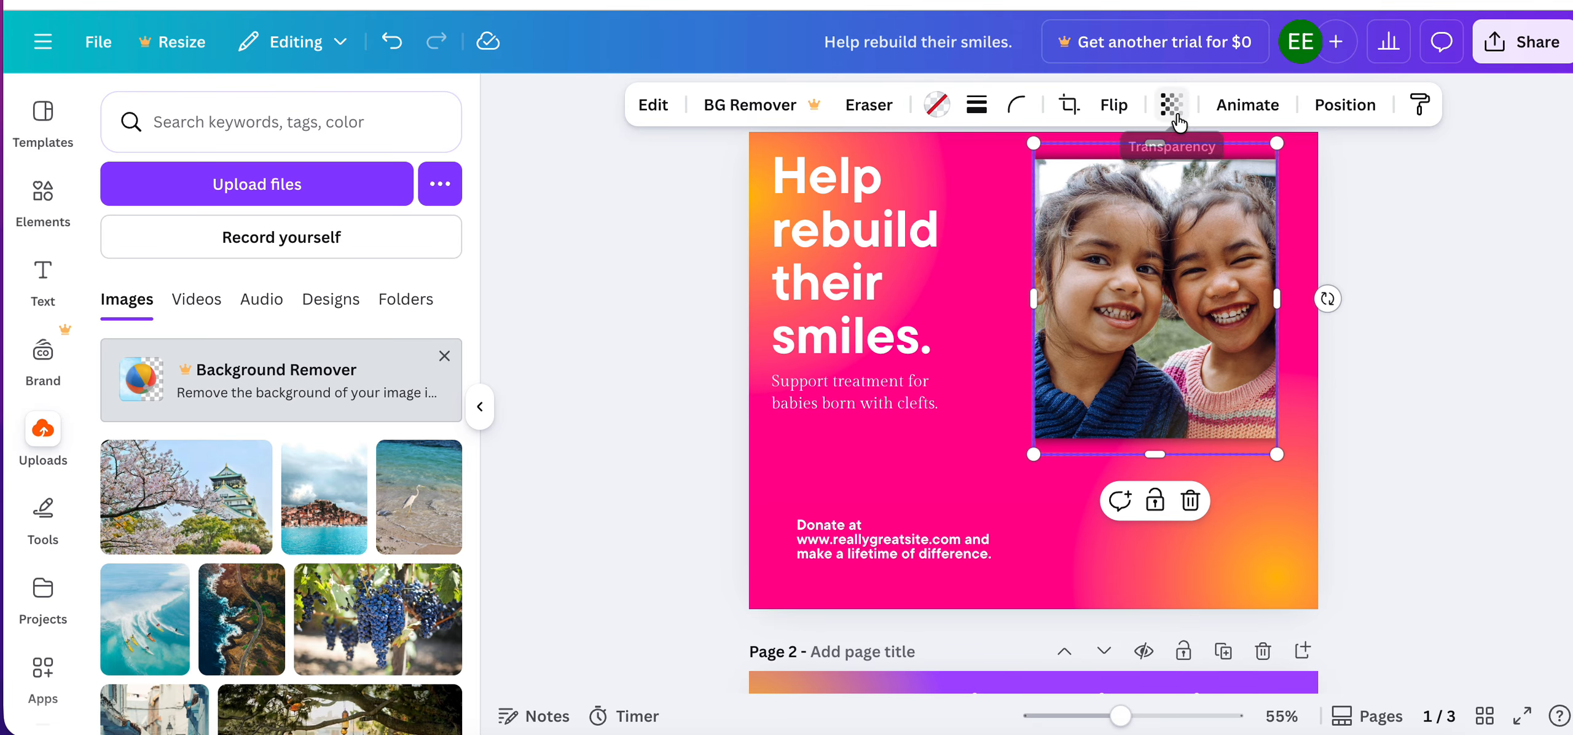
left_click(1171, 105)
mouse_move(1215, 196)
left_mouse_down()
mouse_move(1124, 197)
mouse_move(1214, 198)
mouse_move(1156, 197)
mouse_move(1200, 196)
left_mouse_up()
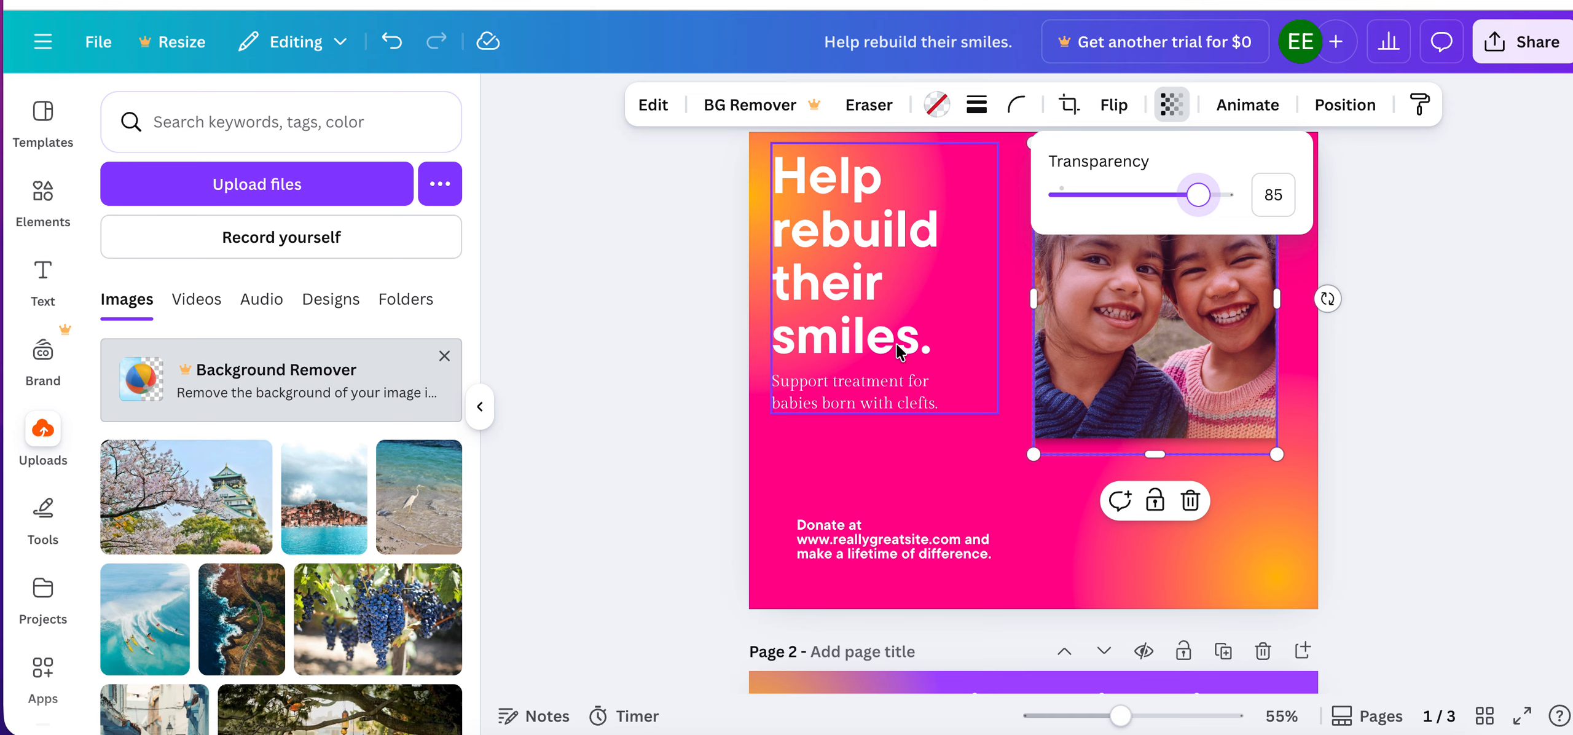
Move the grouped headline and subtext onto the photo and send the group to the back.
left_click_drag(907, 341, 1171, 371)
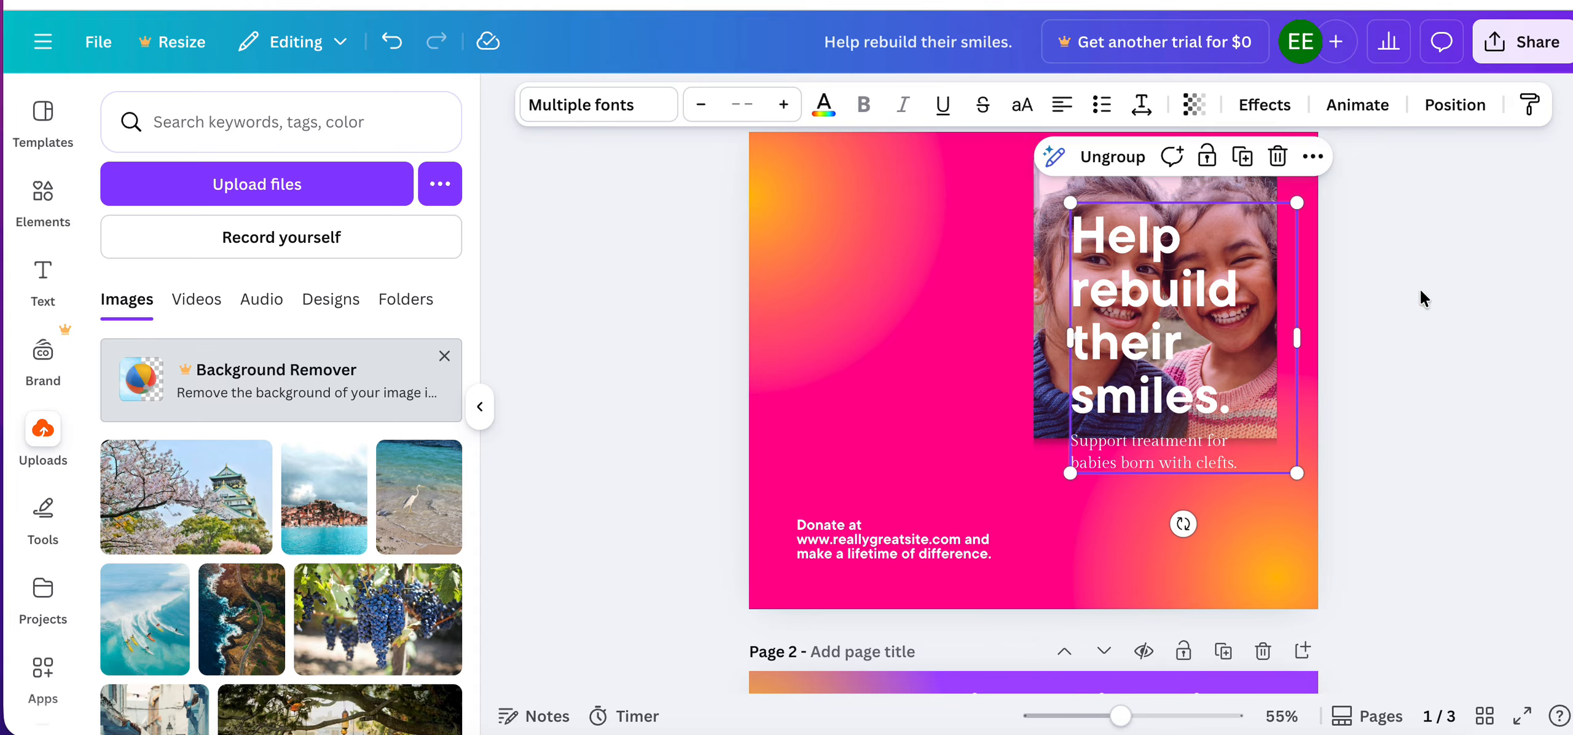
left_click(1438, 295)
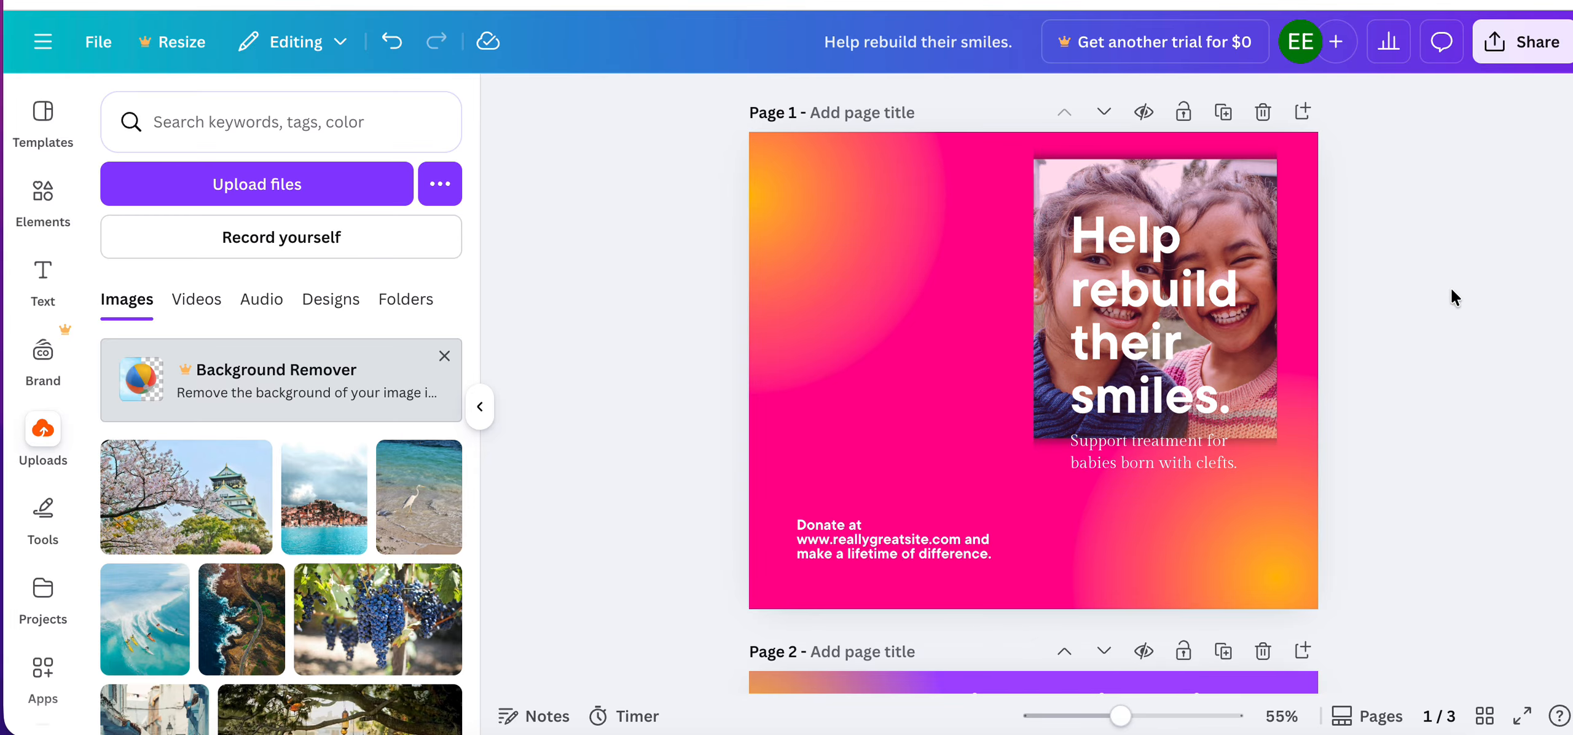
left_click(1143, 293)
right_click(1143, 293)
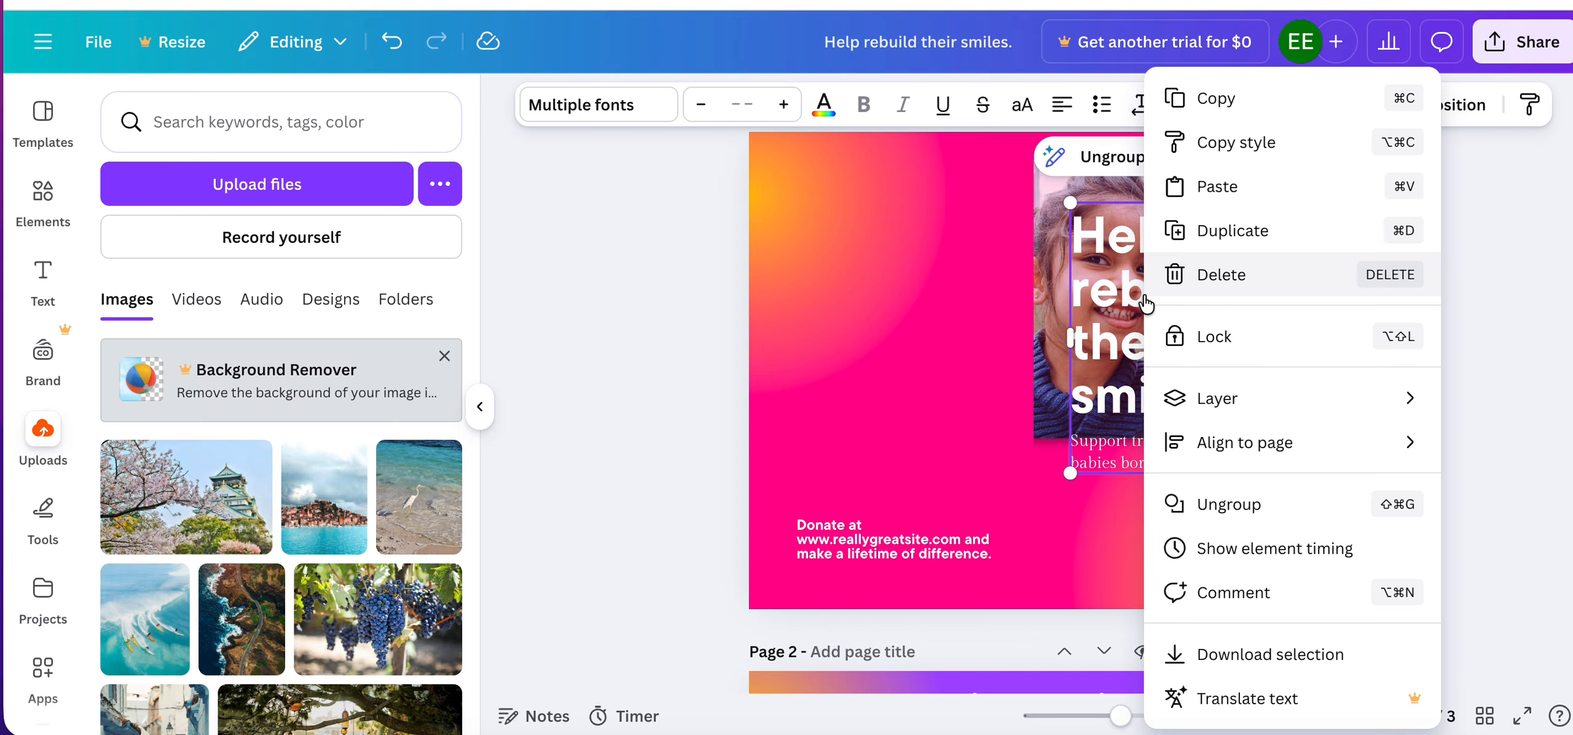
mouse_move(1215, 405)
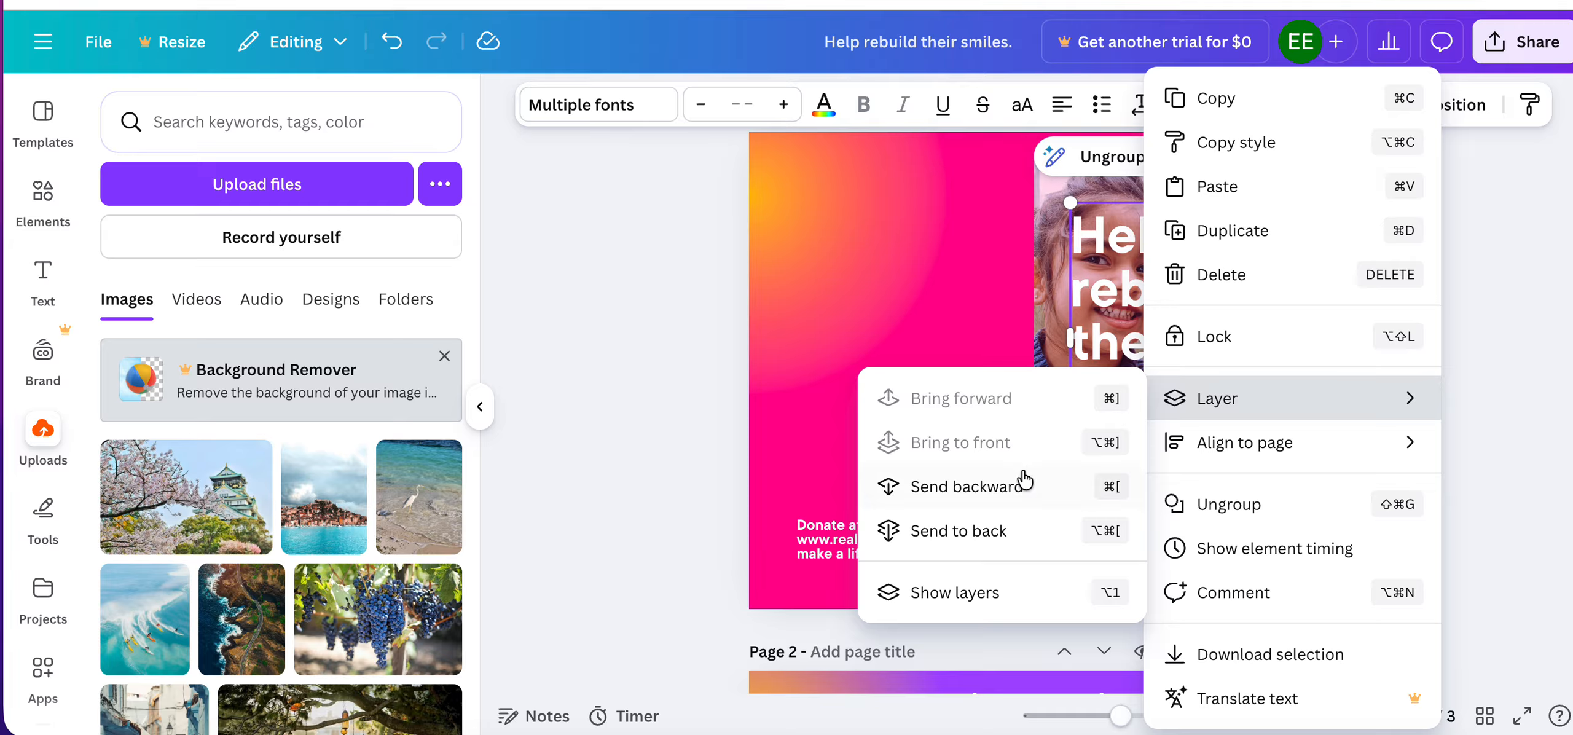
left_click(976, 532)
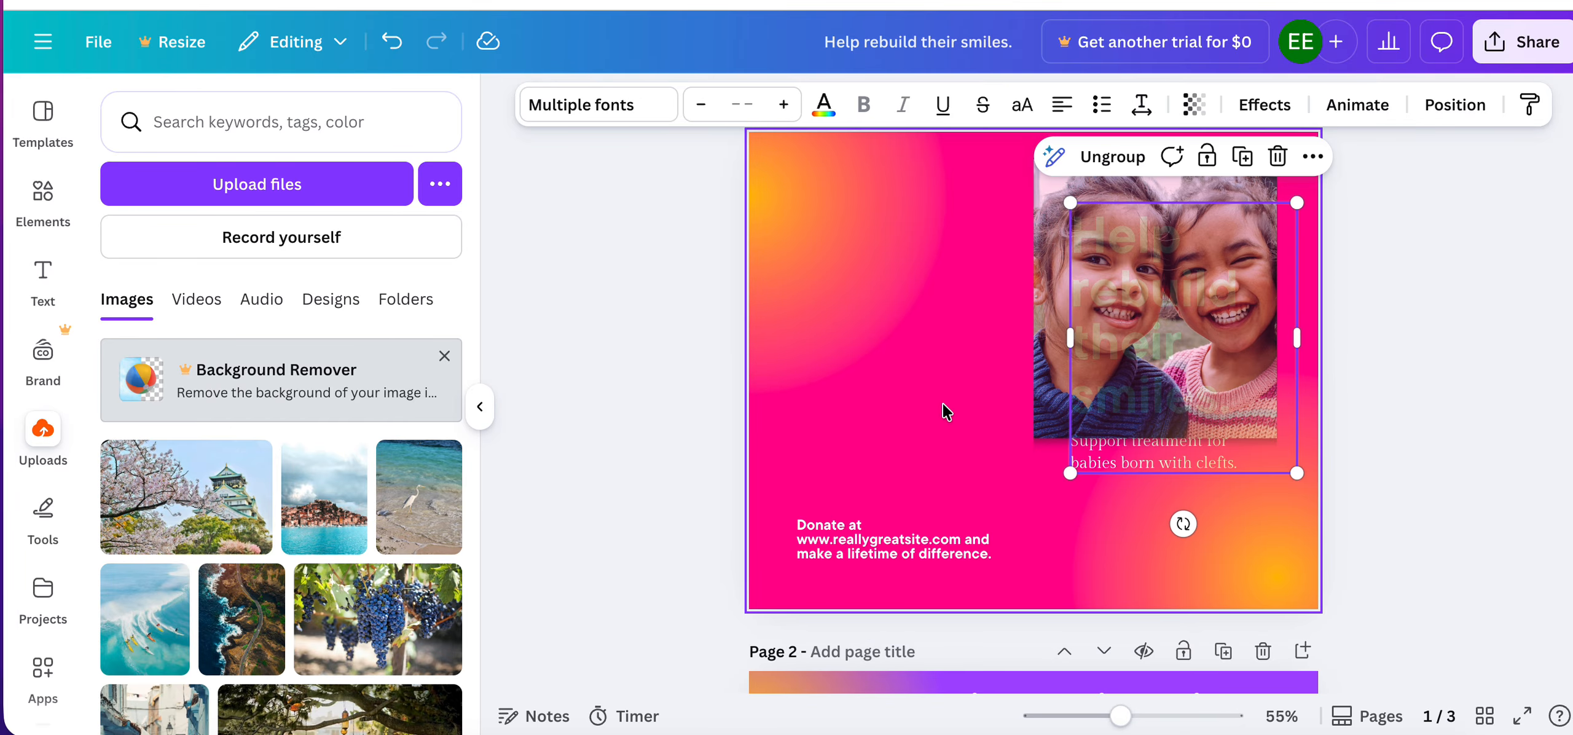
Send the photo one layer backward so it sits behind the headline group.
left_click(1135, 289)
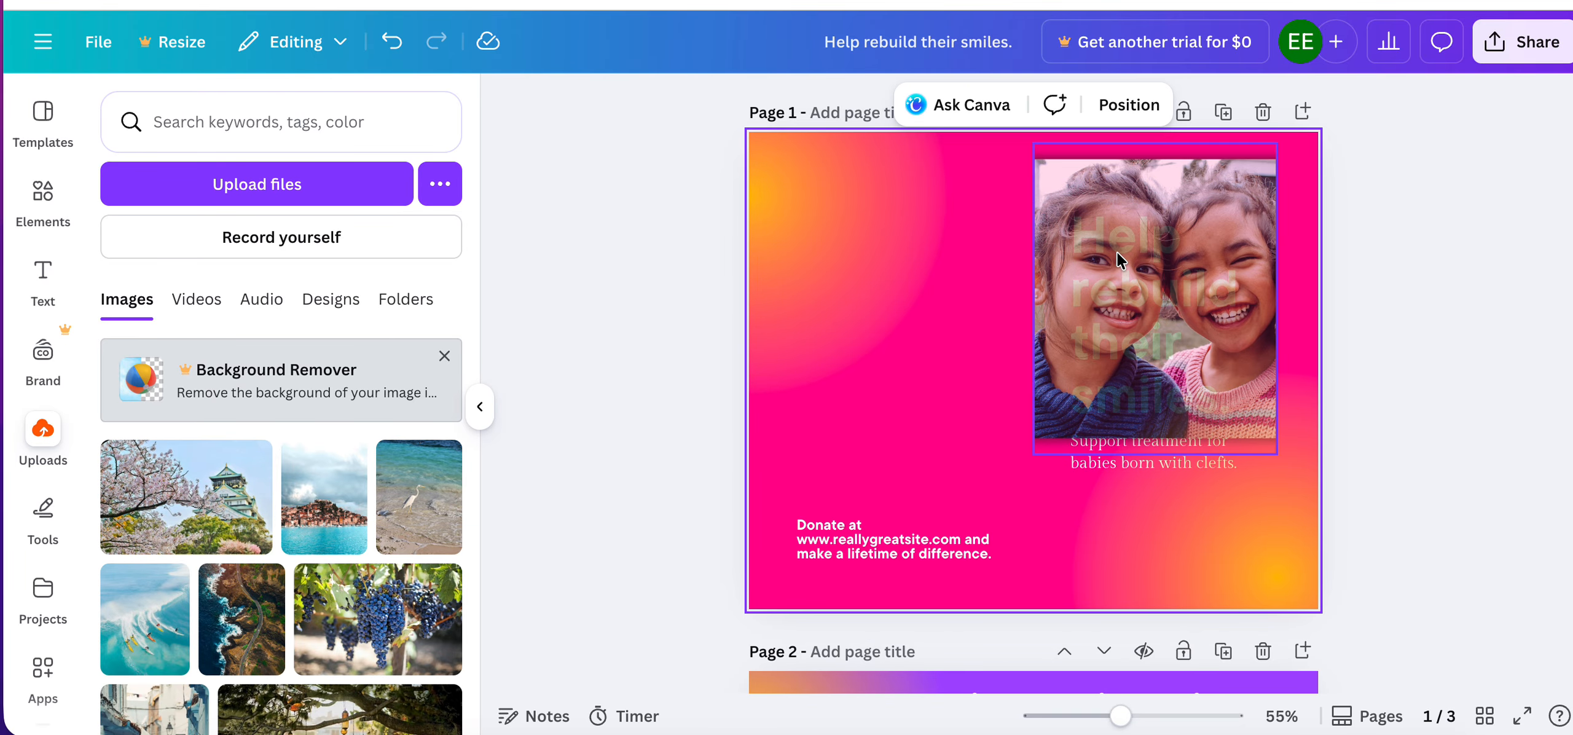
right_click(1124, 274)
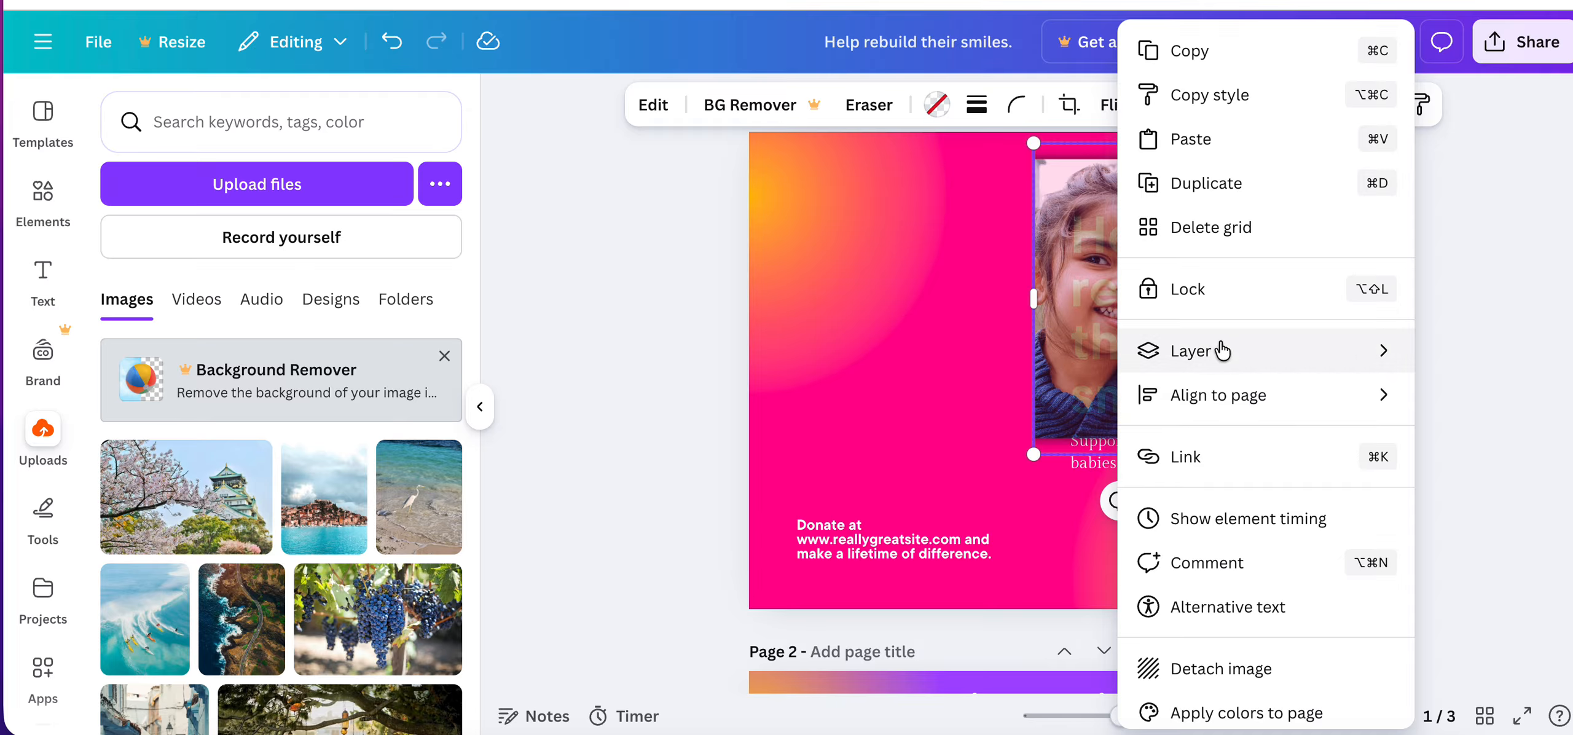
mouse_move(1205, 351)
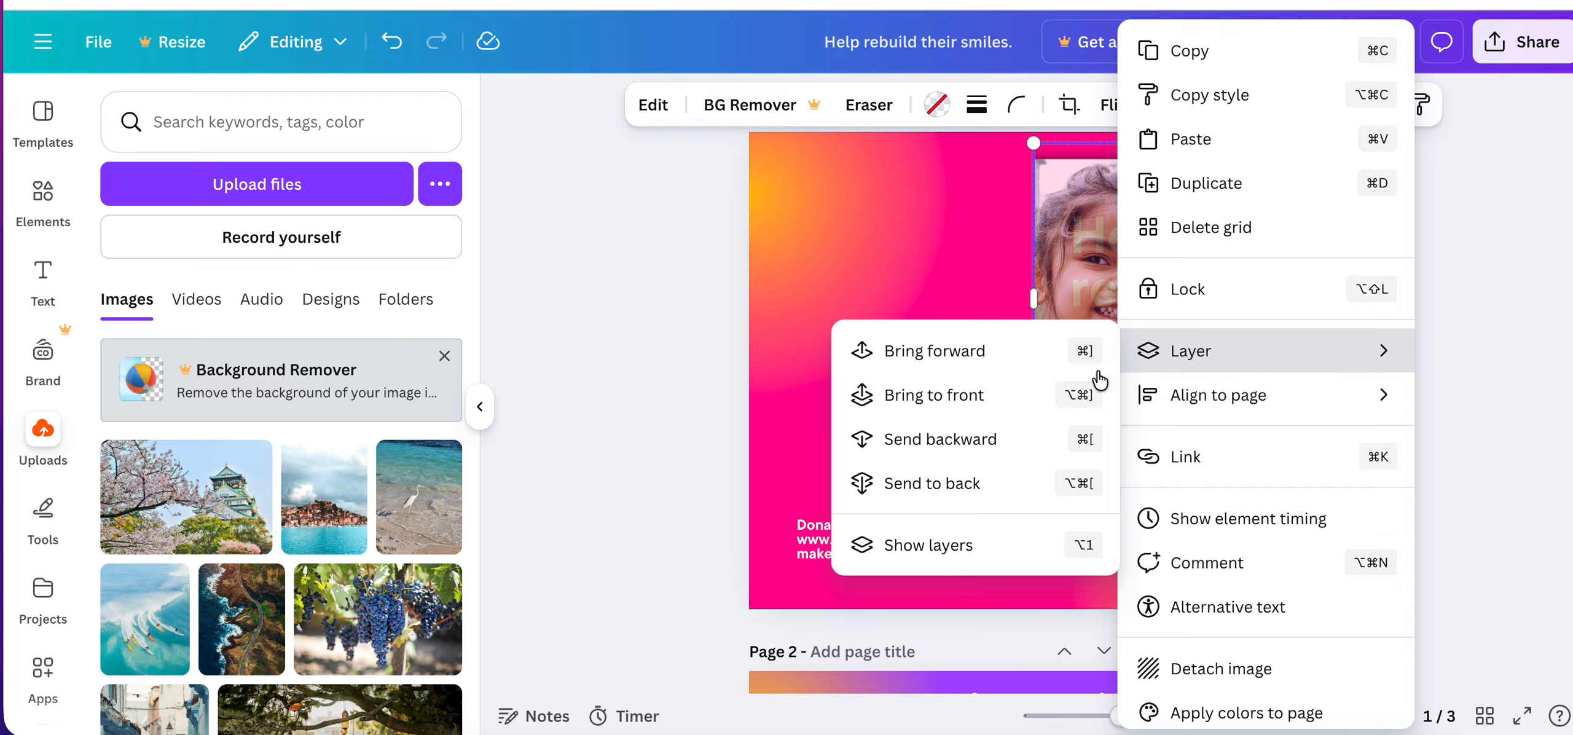
left_click(963, 441)
Reposition the headline group off the photo into the open area beside it, above the donation text.
left_click_drag(1155, 320, 1121, 266)
left_click(888, 337)
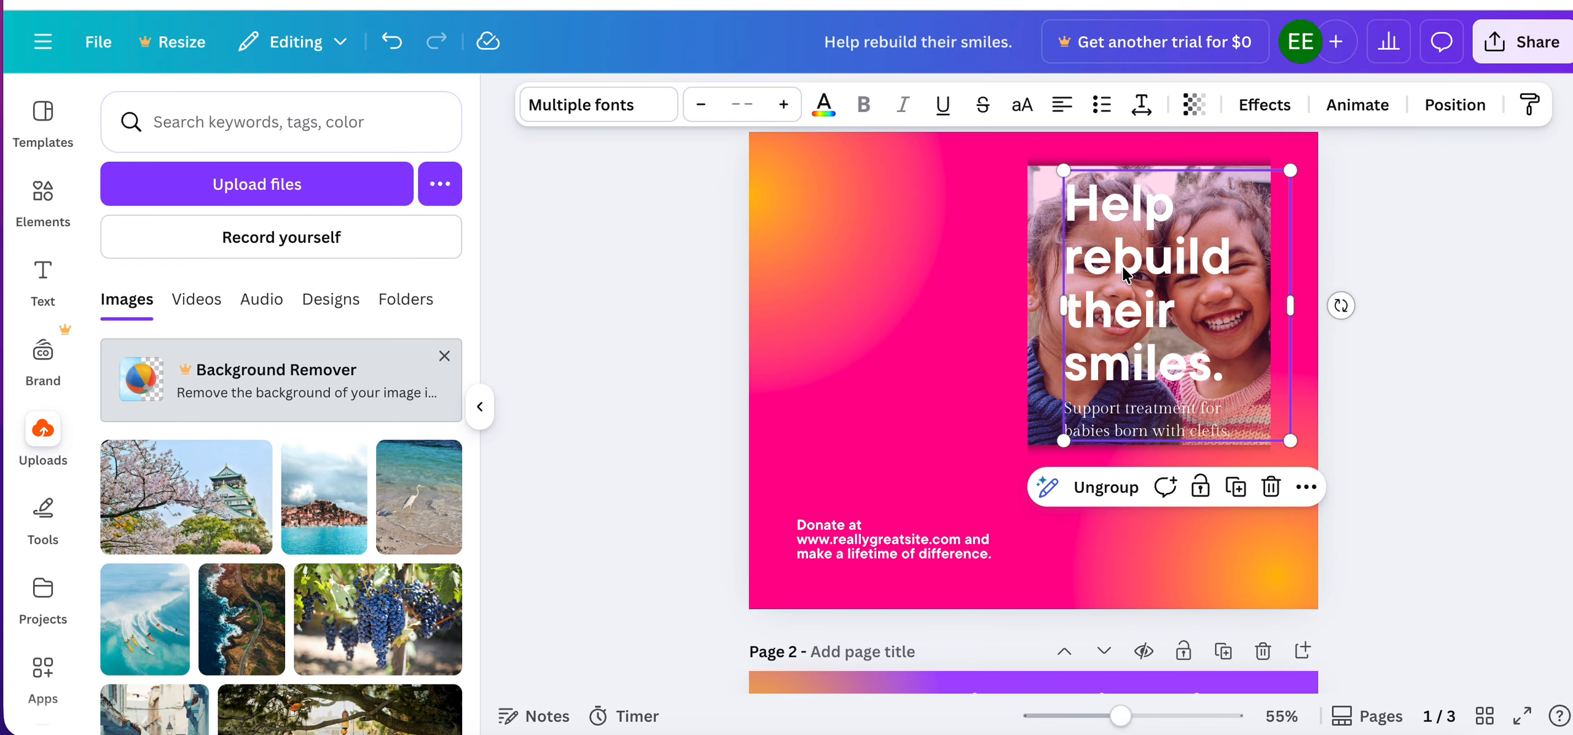
left_click(1434, 285)
left_click_drag(1128, 273, 890, 309)
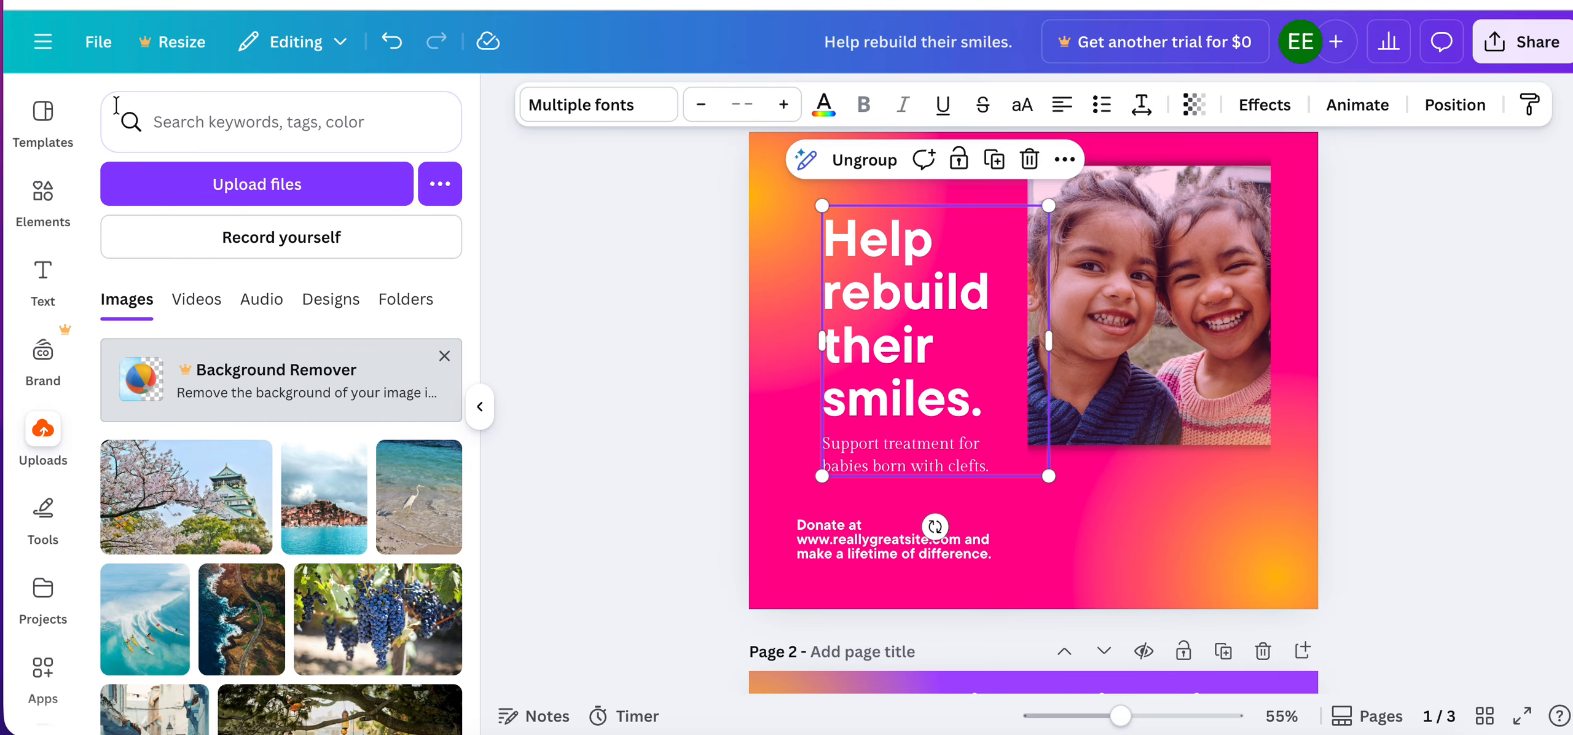
Examine the file types offered for downloading the design and close the download options without exporting.
left_click(98, 42)
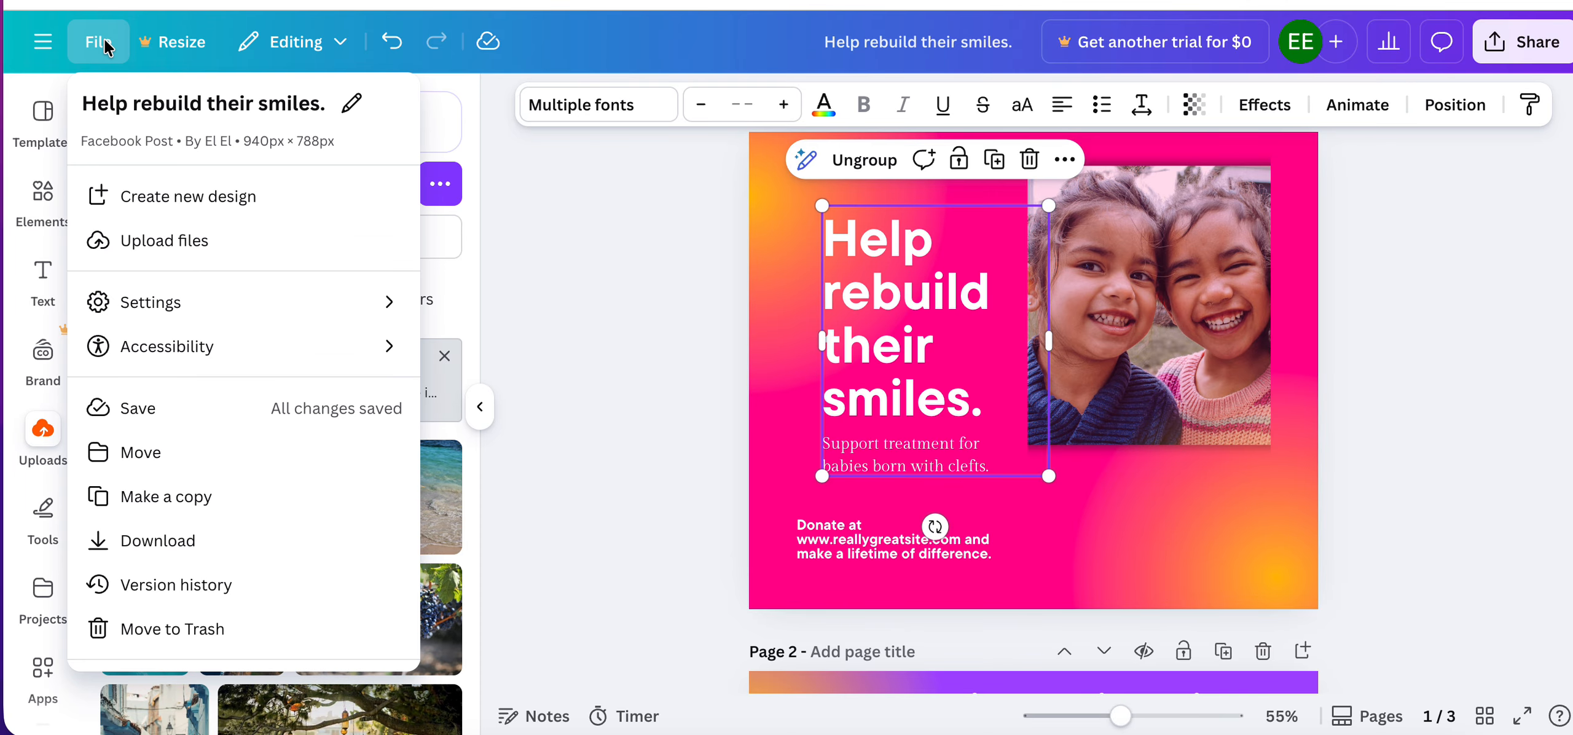
left_click(184, 549)
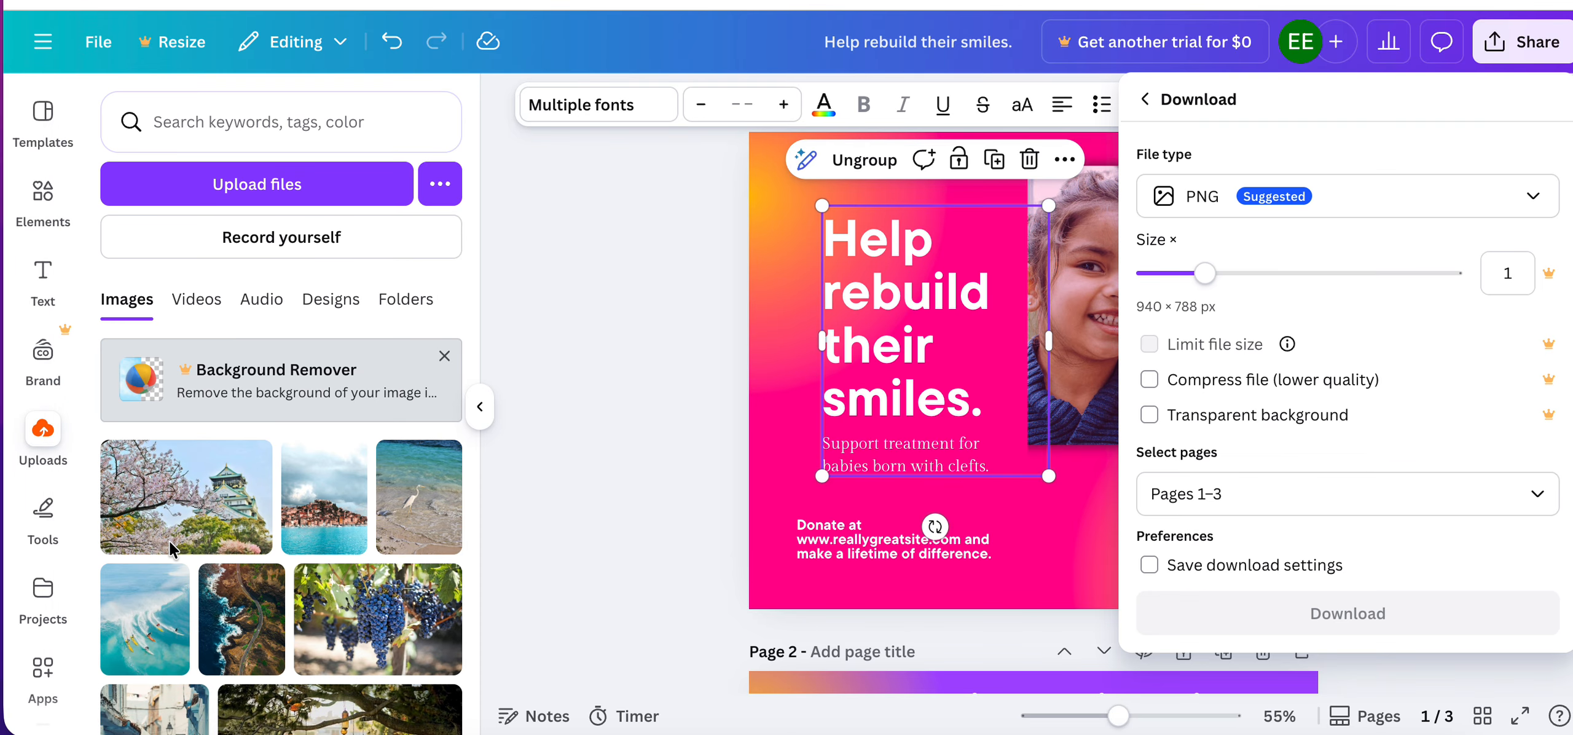
left_click(1532, 197)
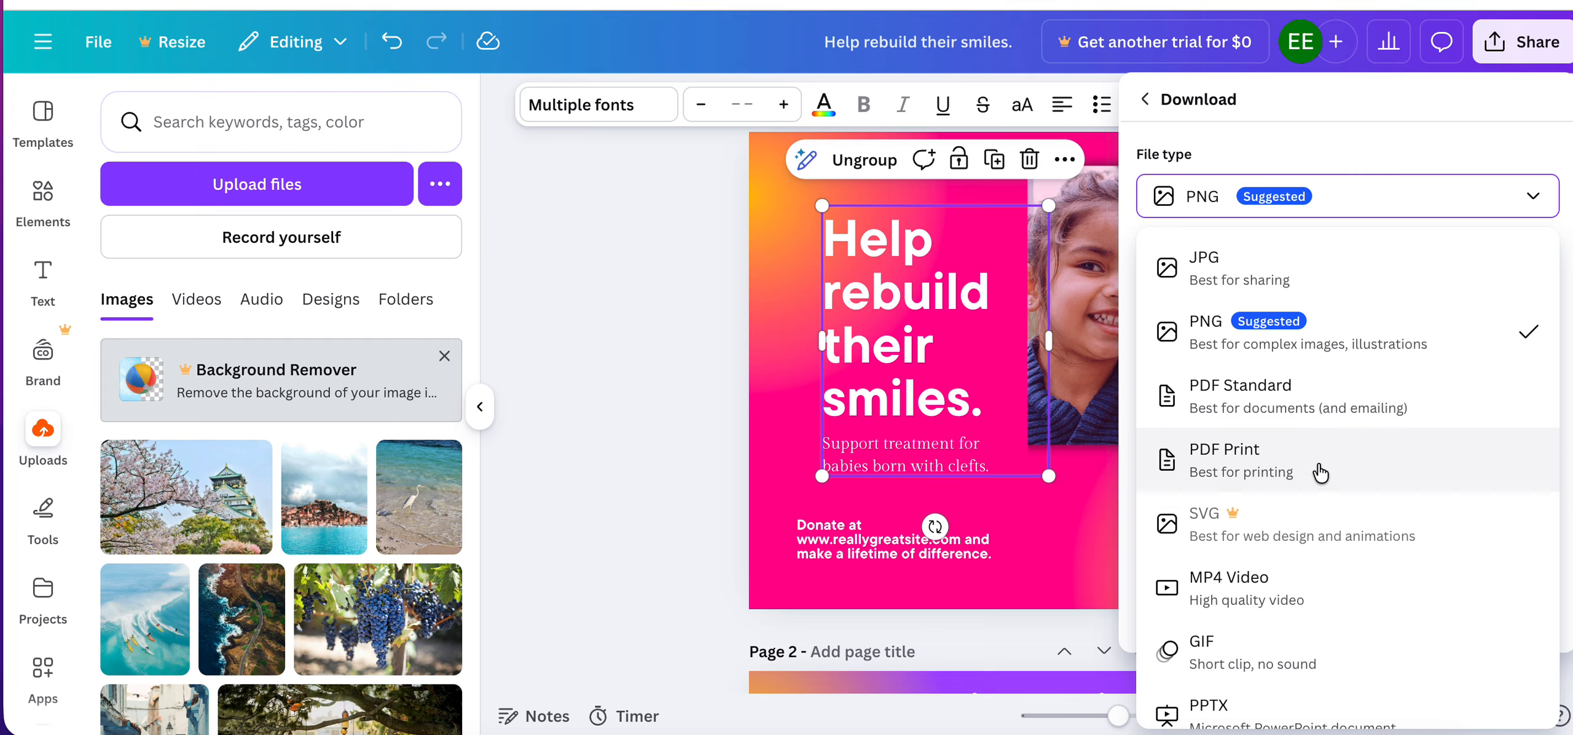
scroll(1372, 450, "down", 1)
scroll(1373, 451, "up", 1)
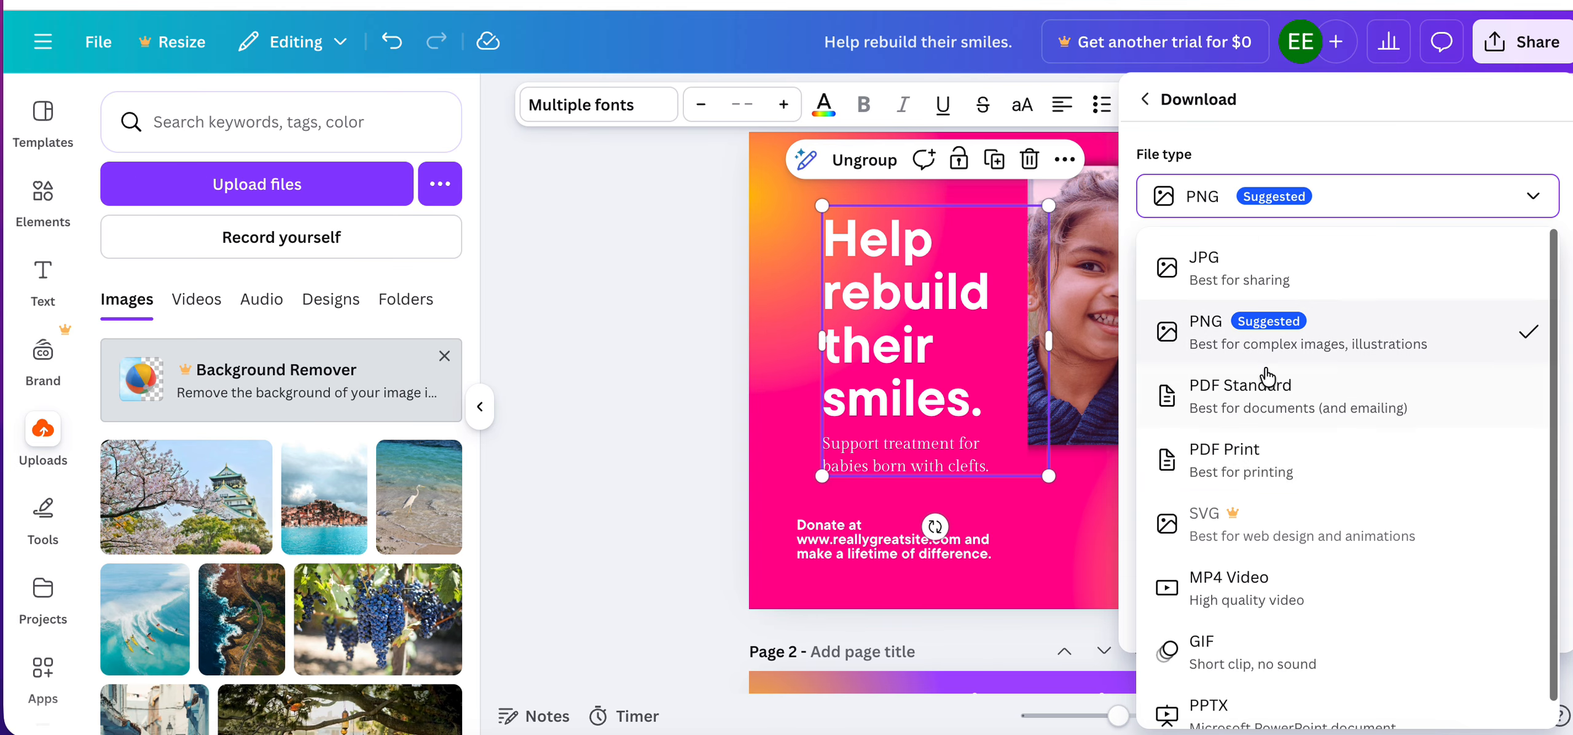
left_click(1312, 125)
left_click(578, 408)
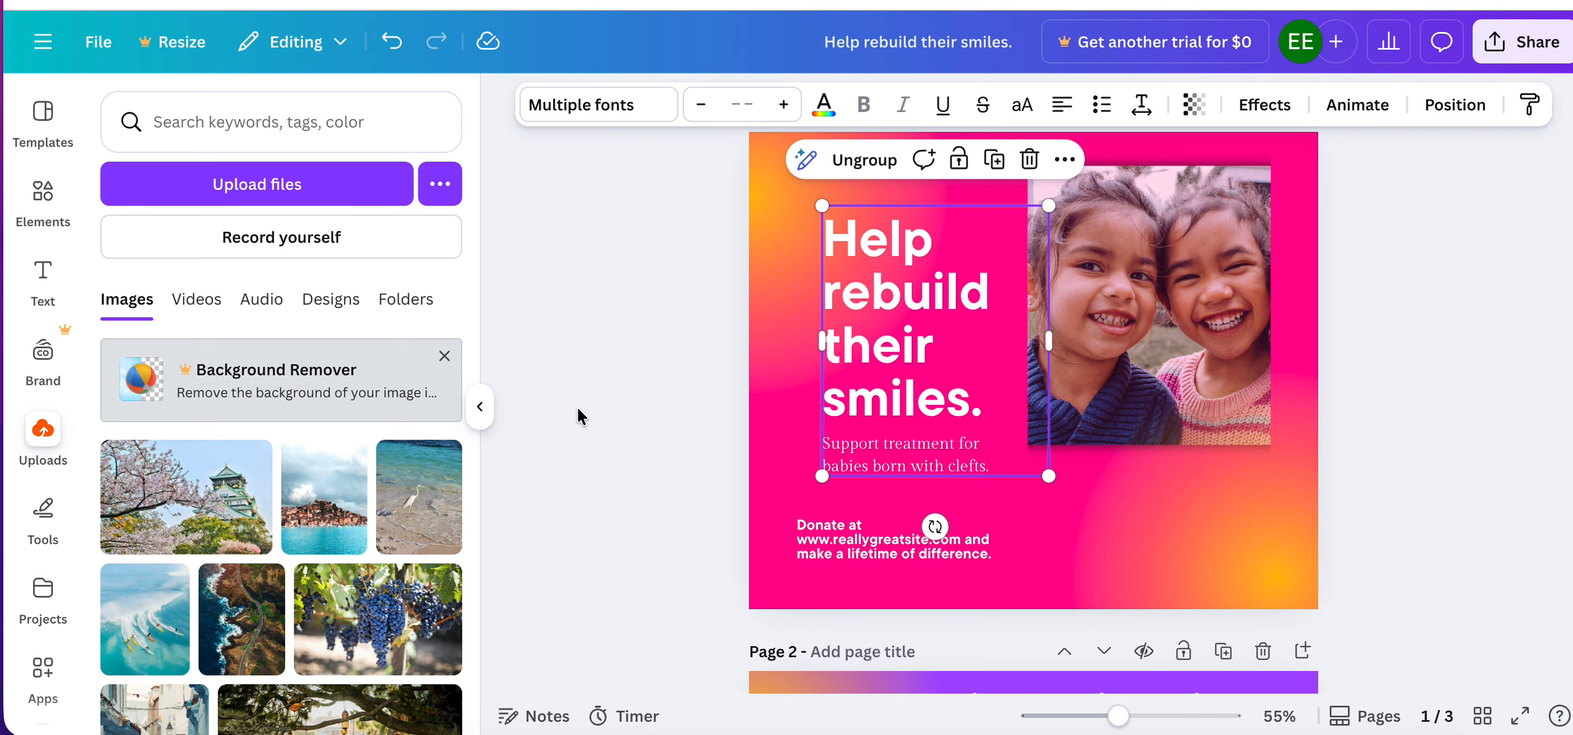